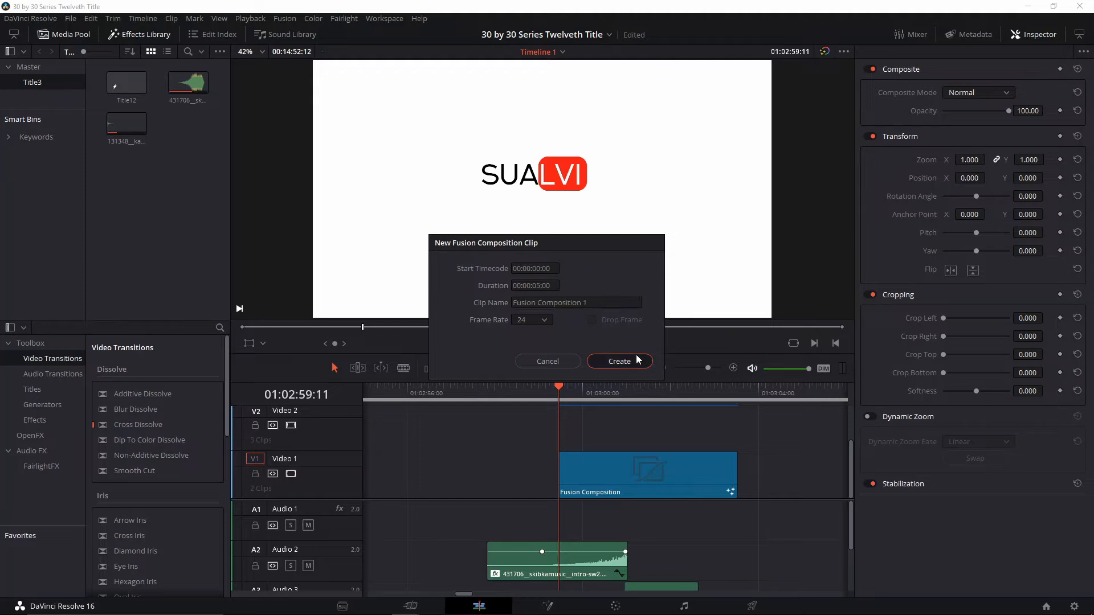
# Open the new Fusion composition clip for node editing and move the MediaOut1 node away to make room in the graph
pyautogui.click(188, 128)
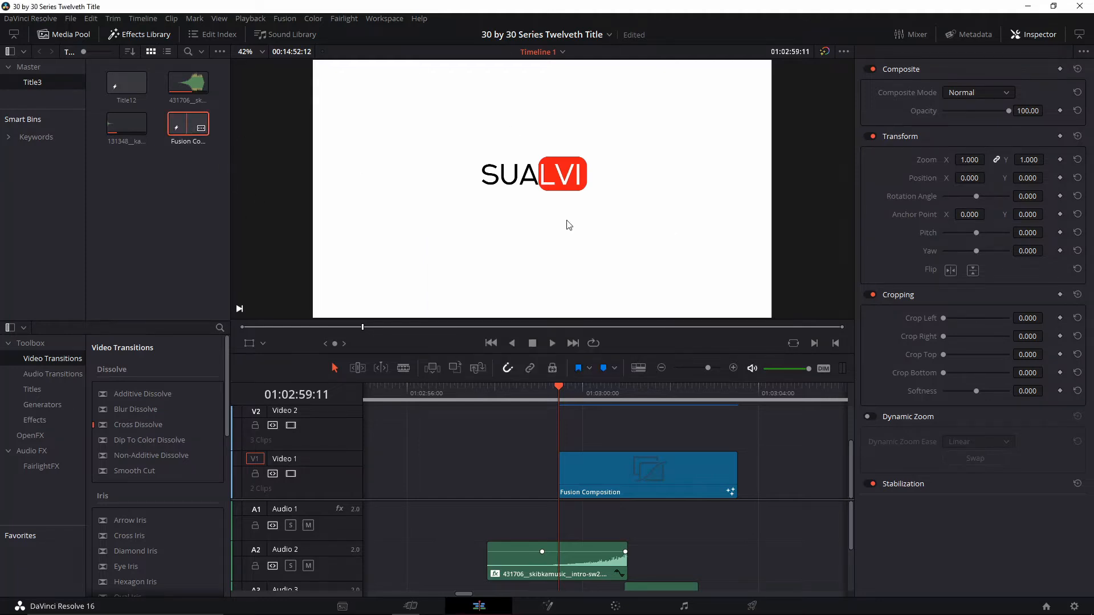
pyautogui.hotkey('shift', '5')
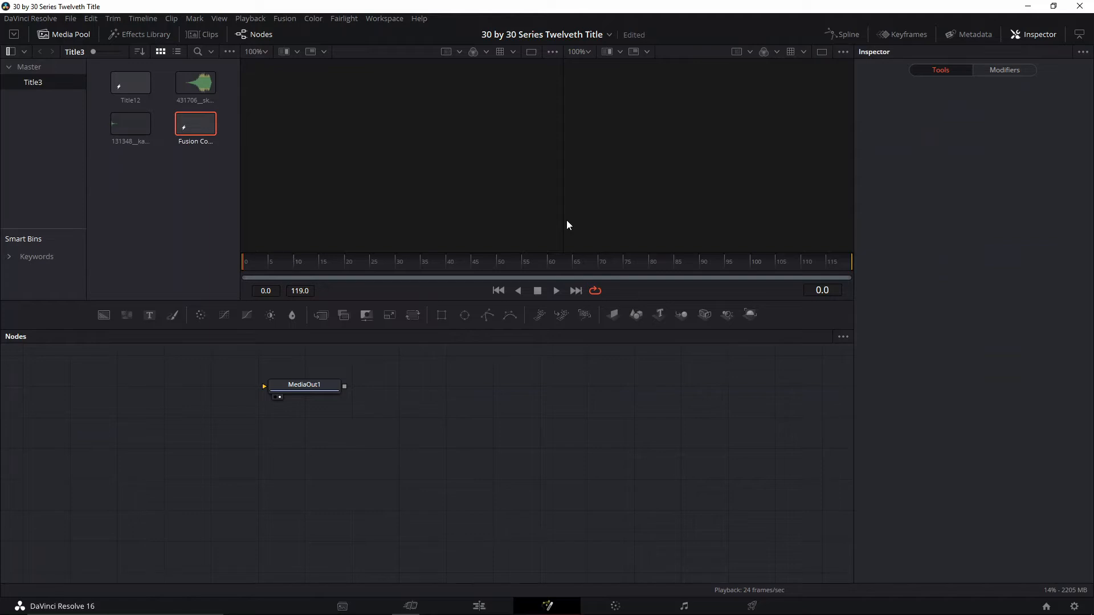
pyautogui.moveTo(319, 386); pyautogui.dragTo(654, 418)
pyautogui.moveTo(384, 406); pyautogui.dragTo(413, 423)
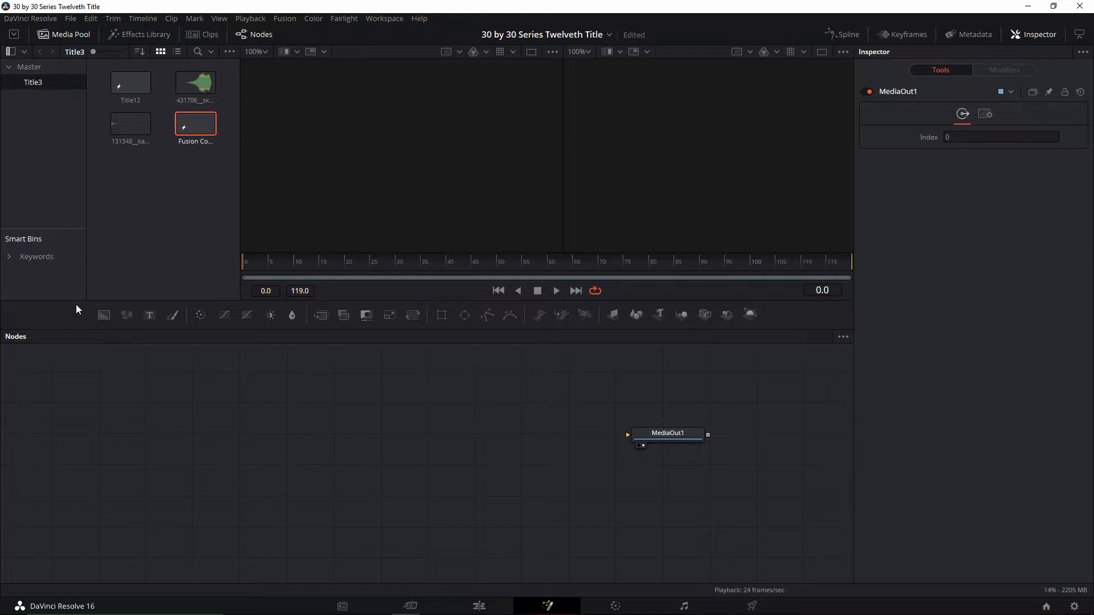
# Add a Background node with a Text node merged over it, and arrange Text1 above Merge1 and Background1 beside them
pyautogui.moveTo(240, 373); pyautogui.dragTo(254, 442)
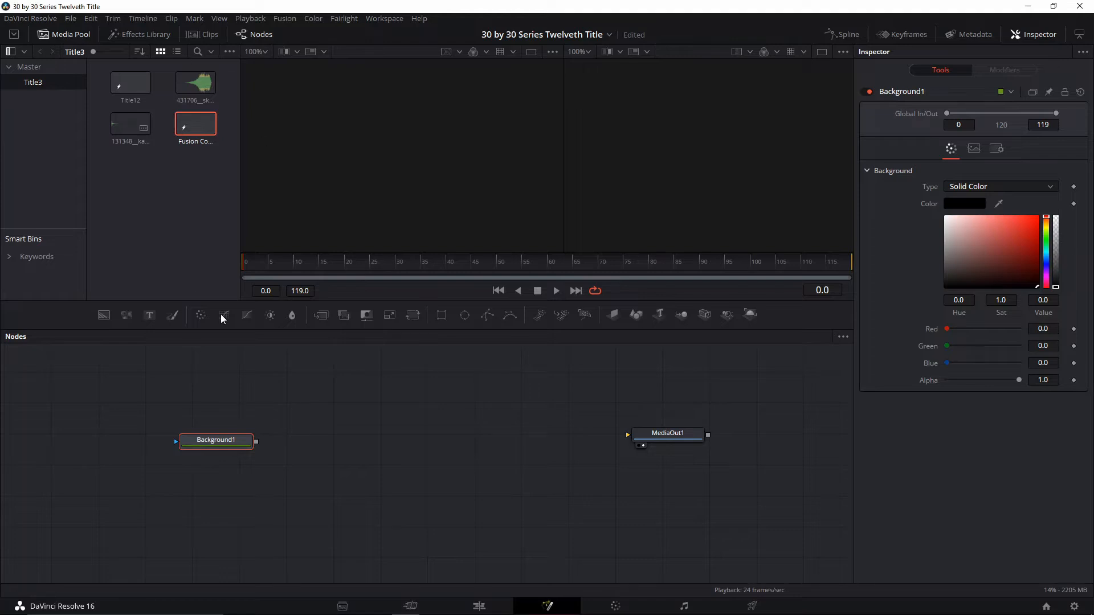
pyautogui.click(151, 312)
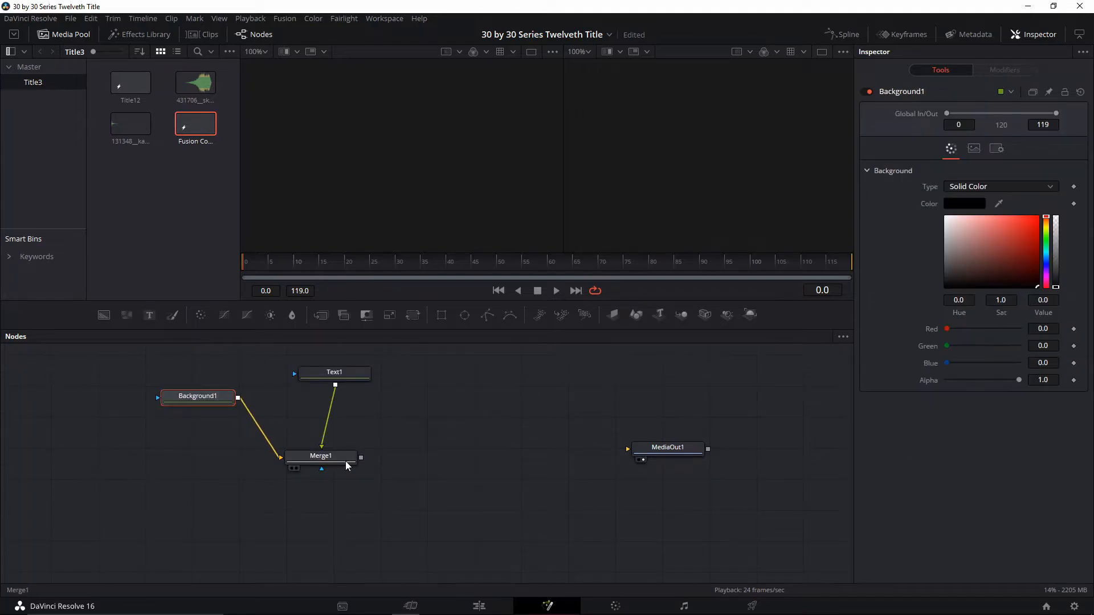
pyautogui.moveTo(338, 461); pyautogui.dragTo(357, 458)
pyautogui.moveTo(332, 377); pyautogui.dragTo(366, 418)
pyautogui.moveTo(202, 403); pyautogui.dragTo(206, 412)
pyautogui.moveTo(342, 454); pyautogui.dragTo(344, 453)
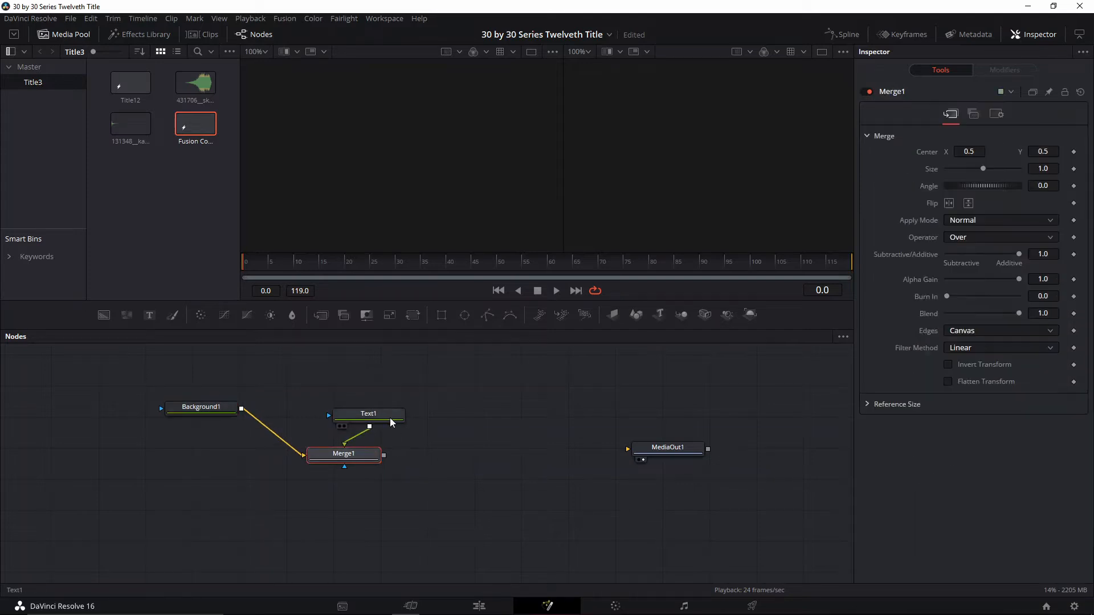
pyautogui.moveTo(392, 423); pyautogui.dragTo(380, 382)
pyautogui.moveTo(366, 452); pyautogui.dragTo(366, 429)
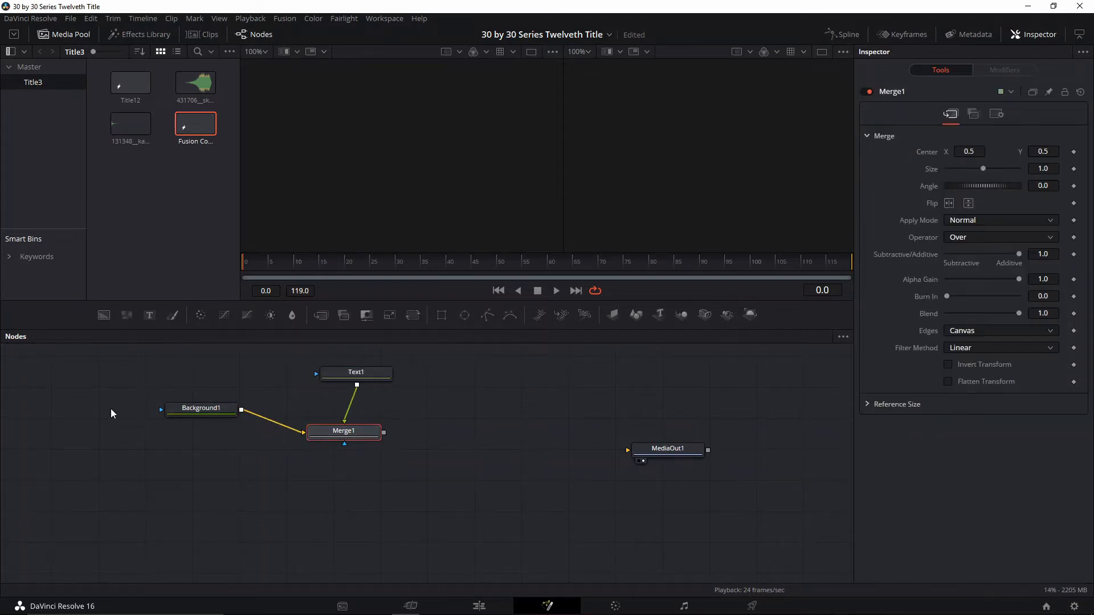
# Add a second Background node merged with Merge1's output, placing its Merge2 node directly below Merge1
pyautogui.click(104, 315)
pyautogui.moveTo(356, 466); pyautogui.dragTo(108, 520)
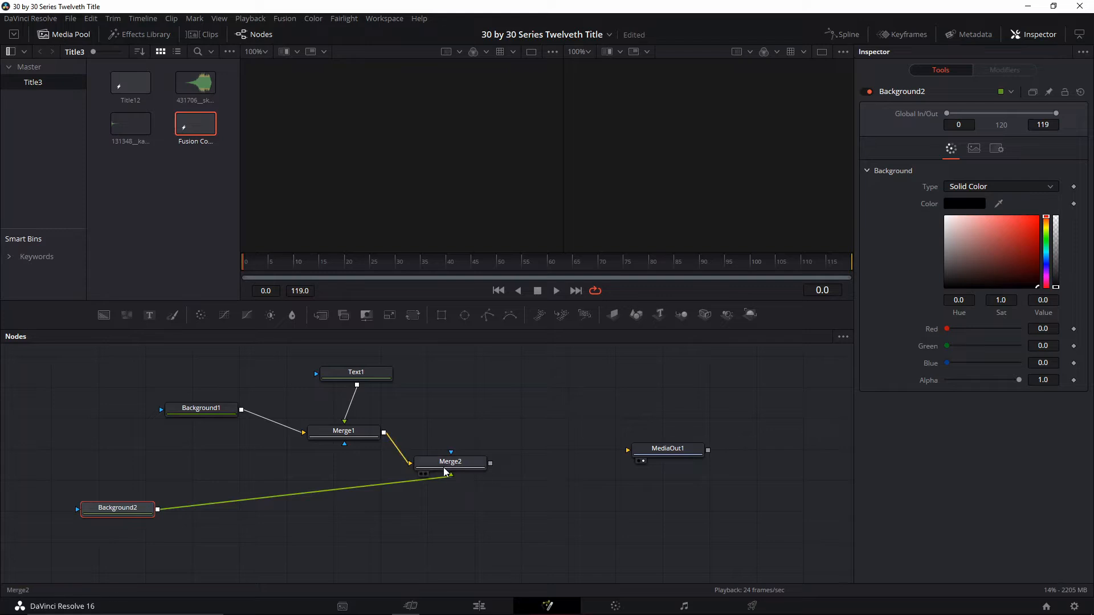
pyautogui.moveTo(445, 472); pyautogui.dragTo(338, 497)
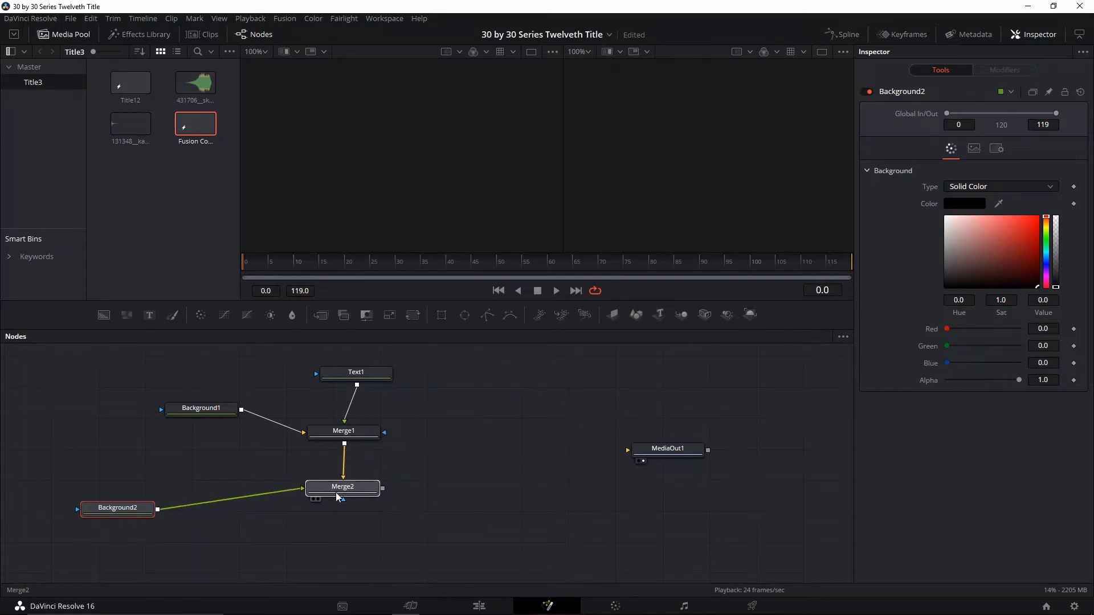
pyautogui.click(338, 497)
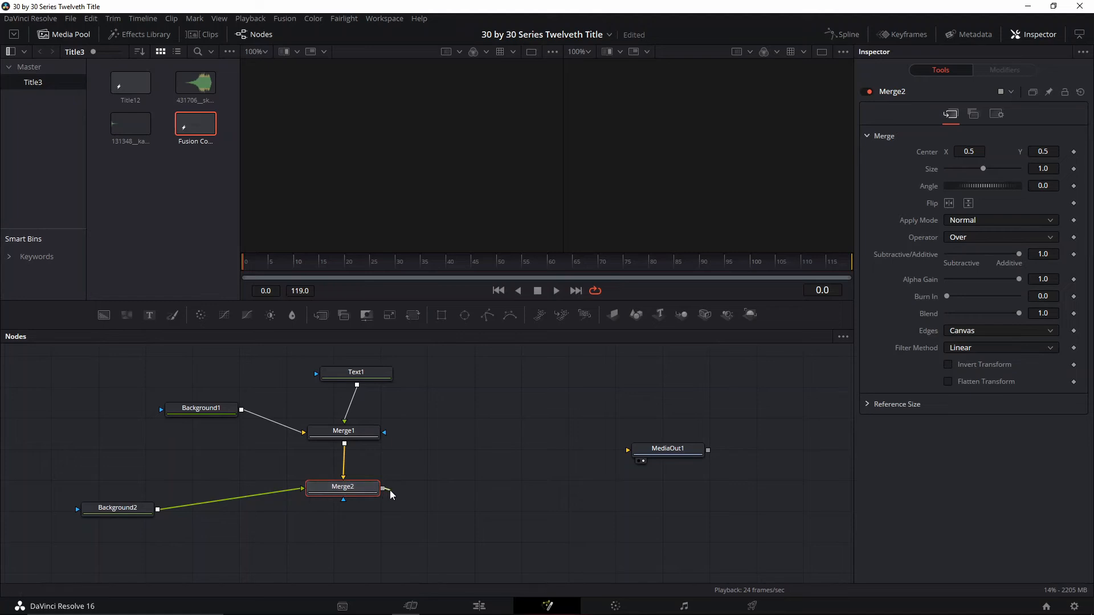
# Connect Merge2's output to MediaOut1 and align MediaOut1 level with Merge2
pyautogui.moveTo(391, 491); pyautogui.dragTo(674, 482)
pyautogui.moveTo(158, 509); pyautogui.dragTo(655, 511)
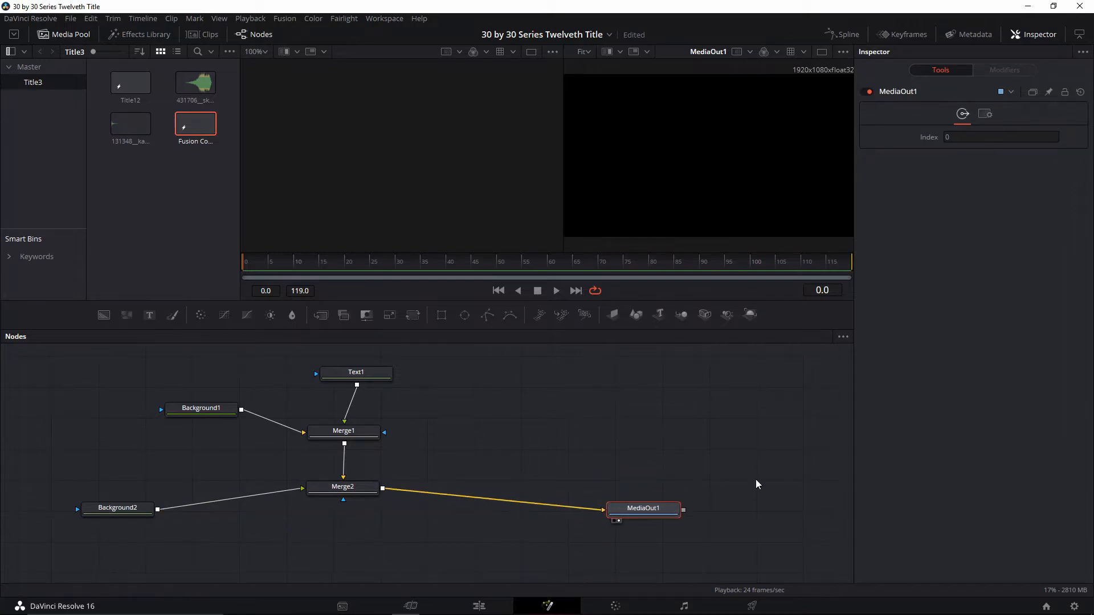
pyautogui.scroll(-1, 617, 490)
pyautogui.moveTo(632, 486); pyautogui.dragTo(641, 465)
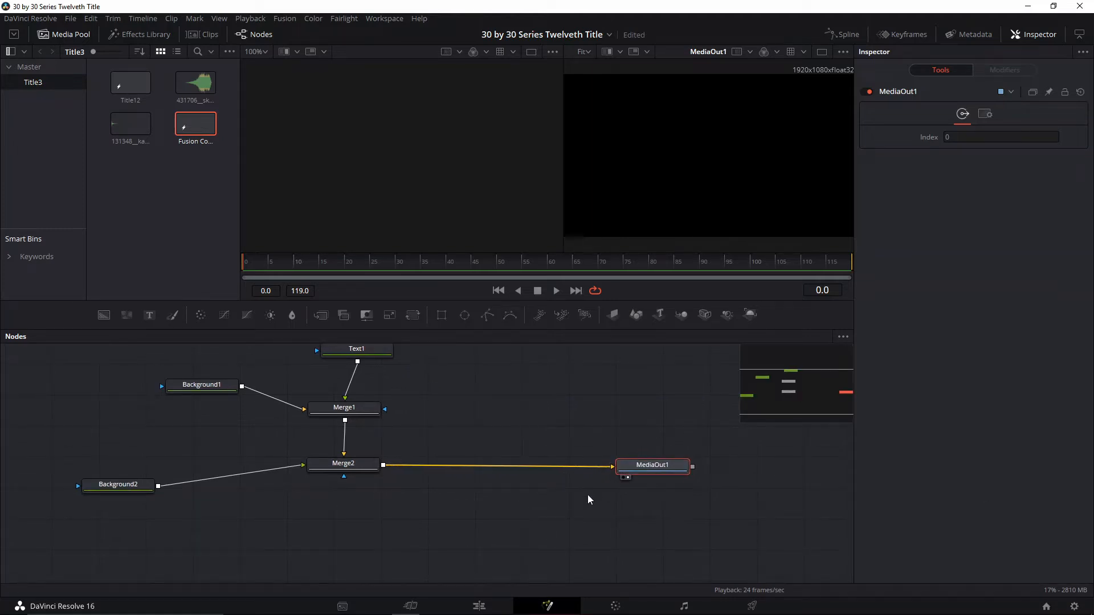
pyautogui.moveTo(649, 465); pyautogui.dragTo(670, 464)
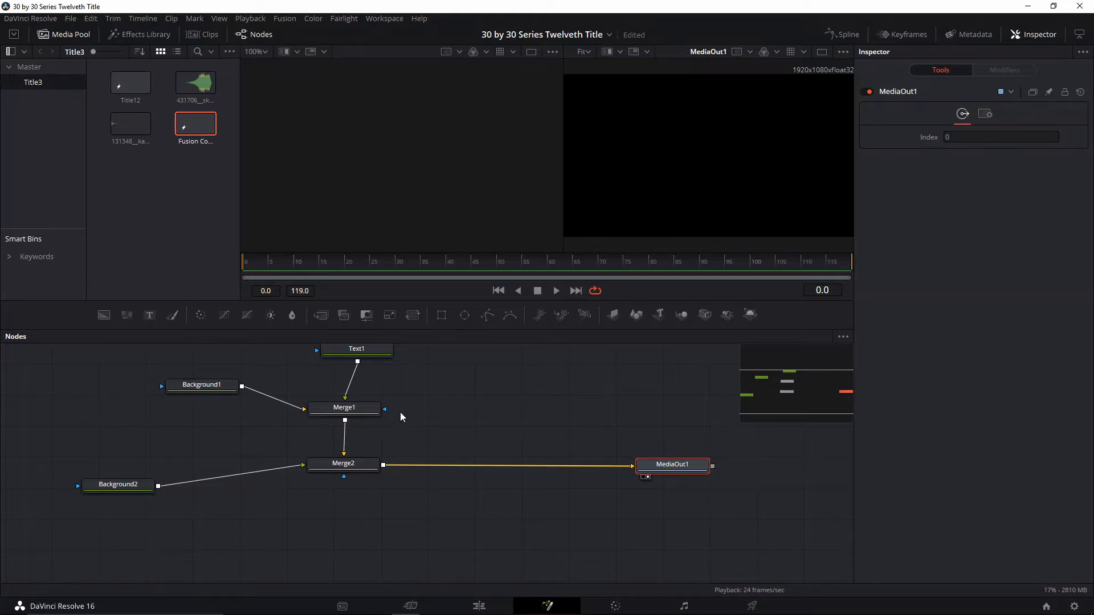
# Swap Merge2's inputs so Background2 is the background layer, and set Background2's color to white
pyautogui.click(176, 388)
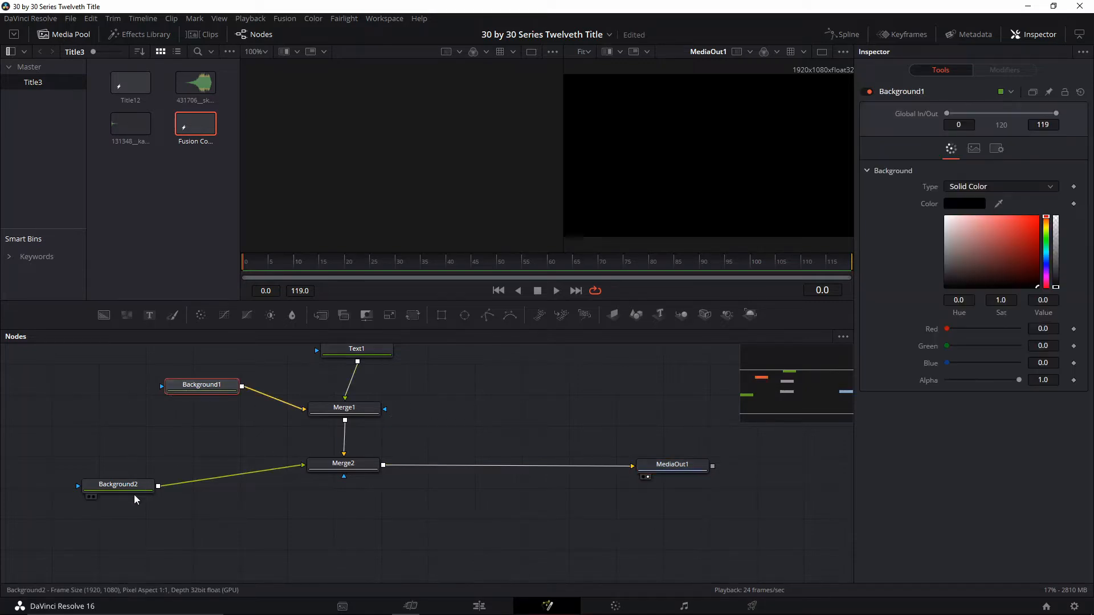
pyautogui.moveTo(135, 499); pyautogui.dragTo(143, 516)
pyautogui.click(343, 463)
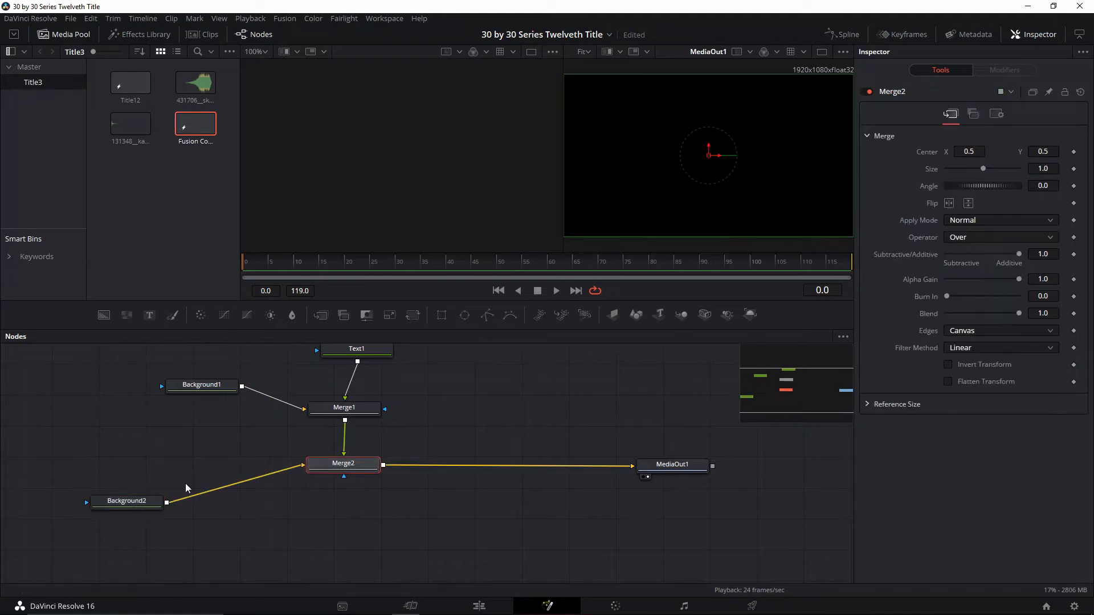
pyautogui.click(133, 504)
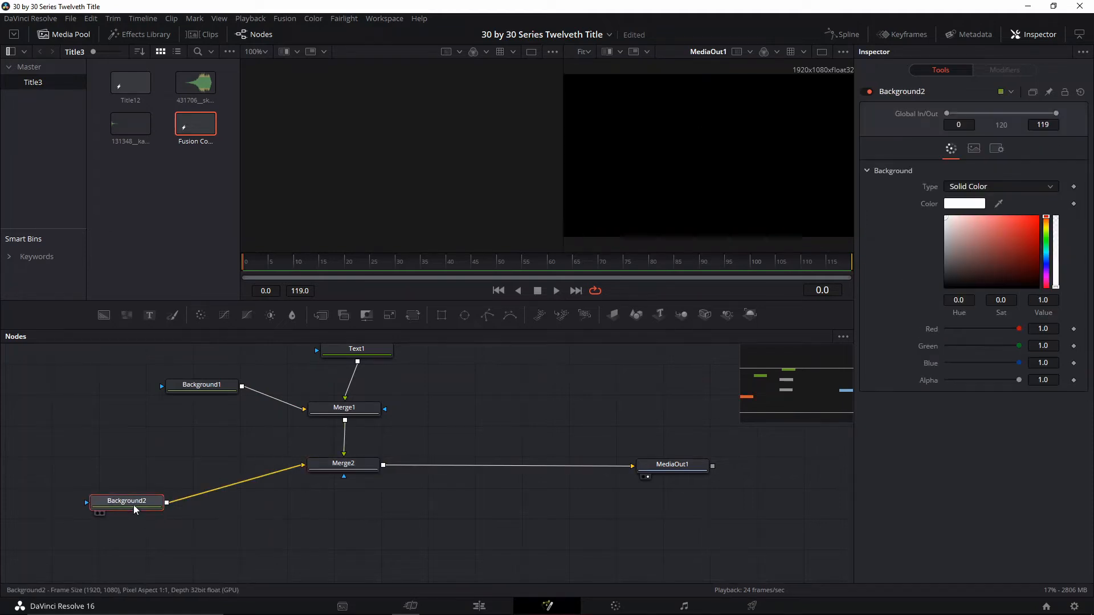
# Set Background1's solid color to bright red
pyautogui.click(355, 412)
pyautogui.click(217, 388)
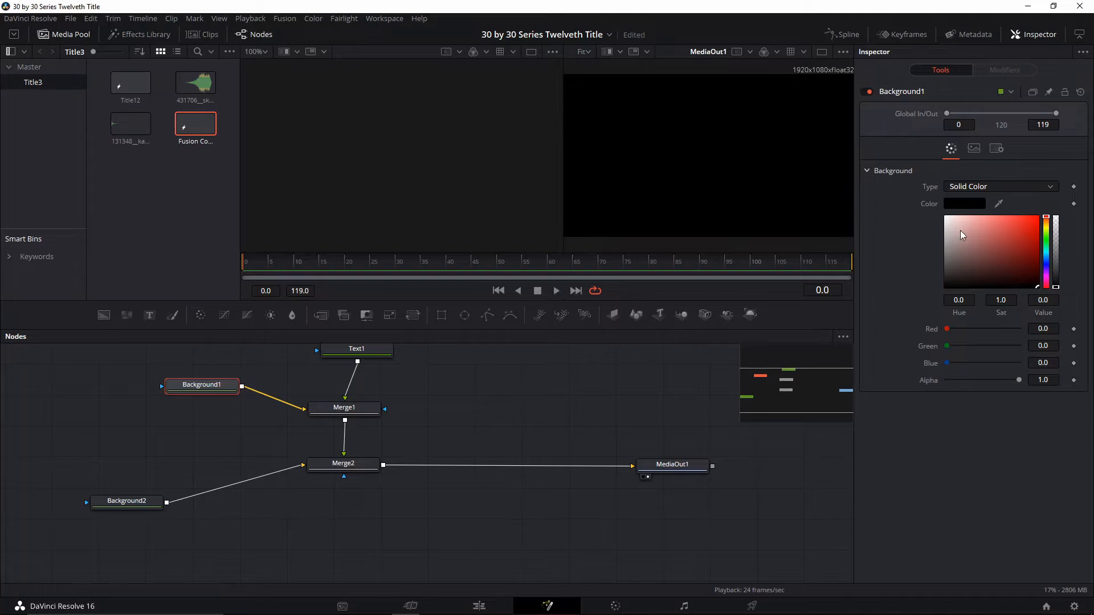
pyautogui.moveTo(969, 228); pyautogui.dragTo(1039, 216)
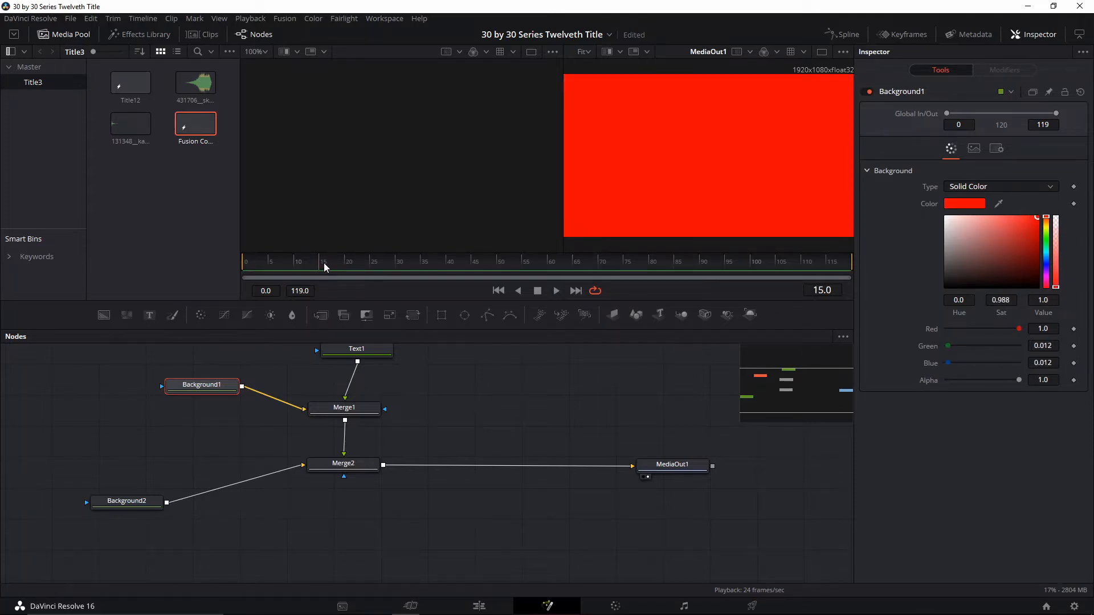
# Mask Background1 with a rectangle about 0.18 wide and 0.19 high, and switch to a single viewer
pyautogui.moveTo(515, 353); pyautogui.dragTo(558, 408)
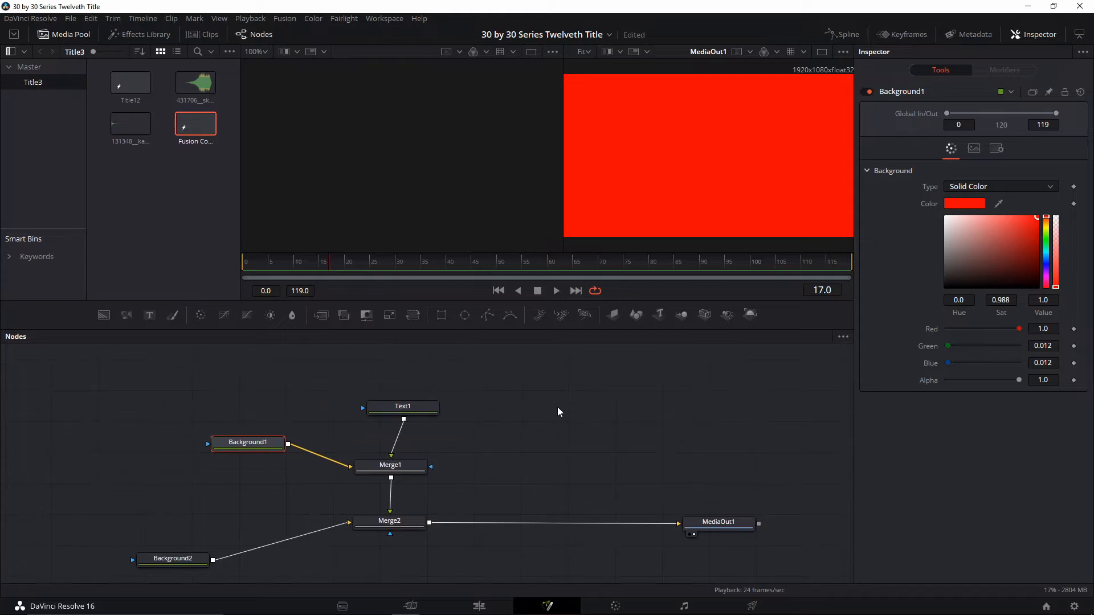
pyautogui.click(442, 315)
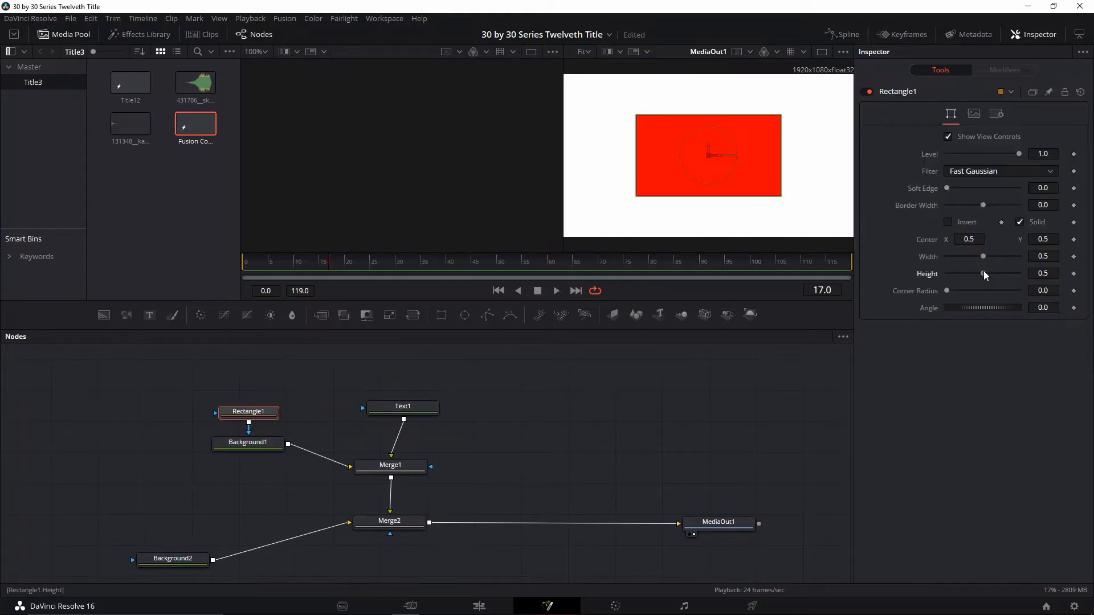
pyautogui.moveTo(983, 274); pyautogui.dragTo(960, 257)
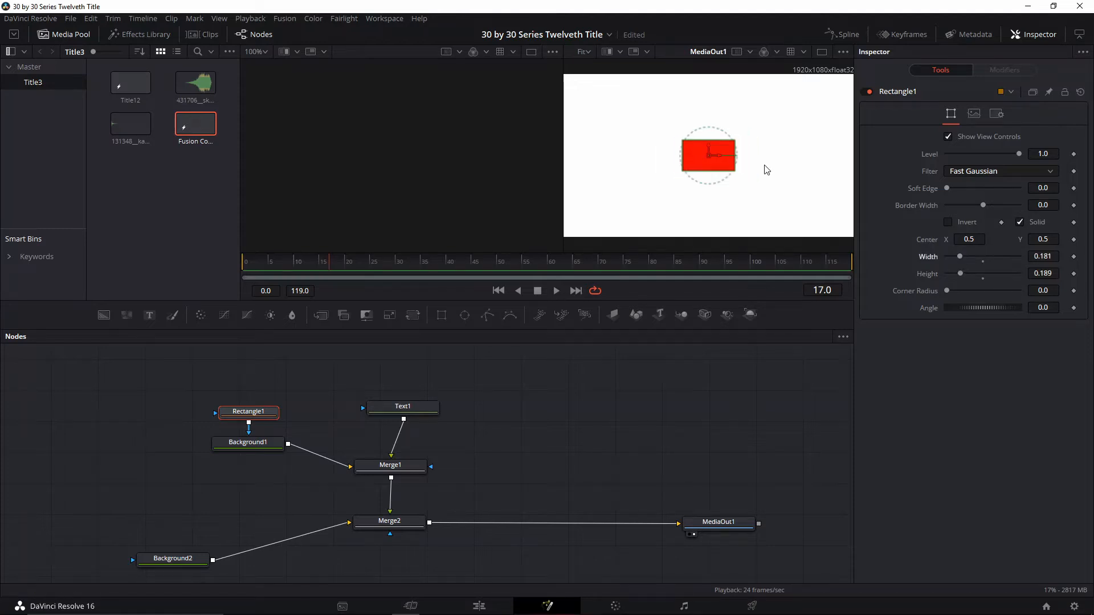
pyautogui.click(822, 51)
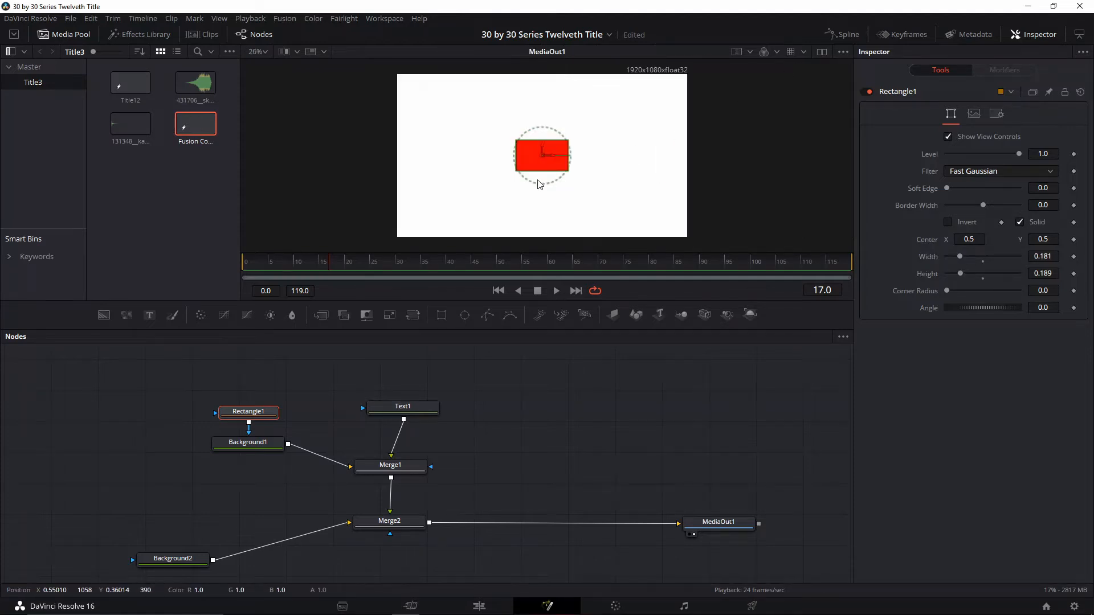
# Enter "SUALVI" as Text1's styled text, color it black and enlarge it to a size of about 0.15
pyautogui.click(411, 410)
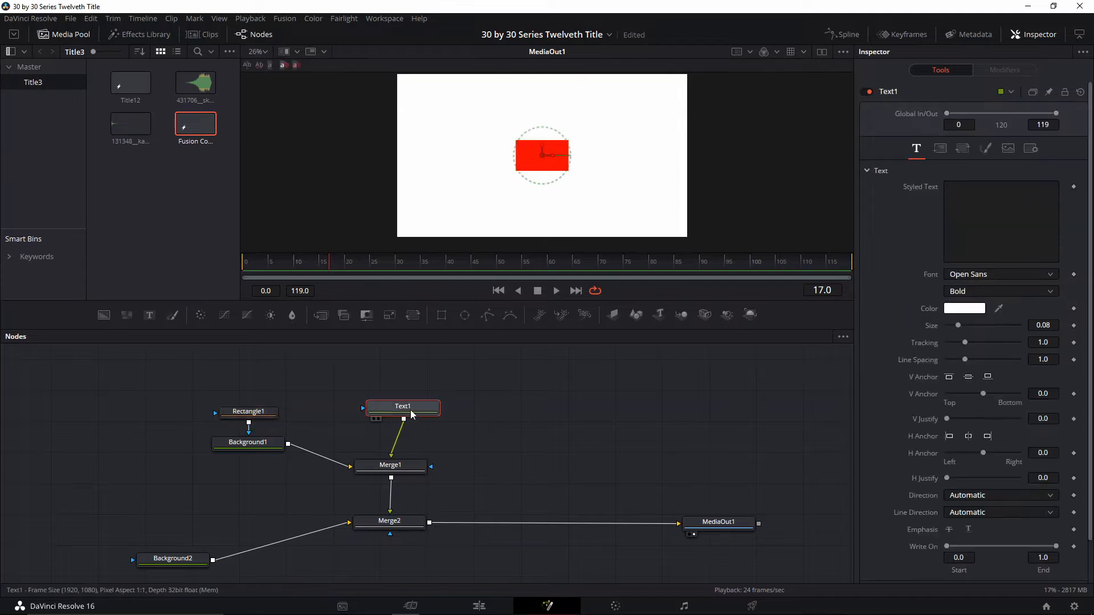
pyautogui.click(990, 202)
pyautogui.write('SUAL')
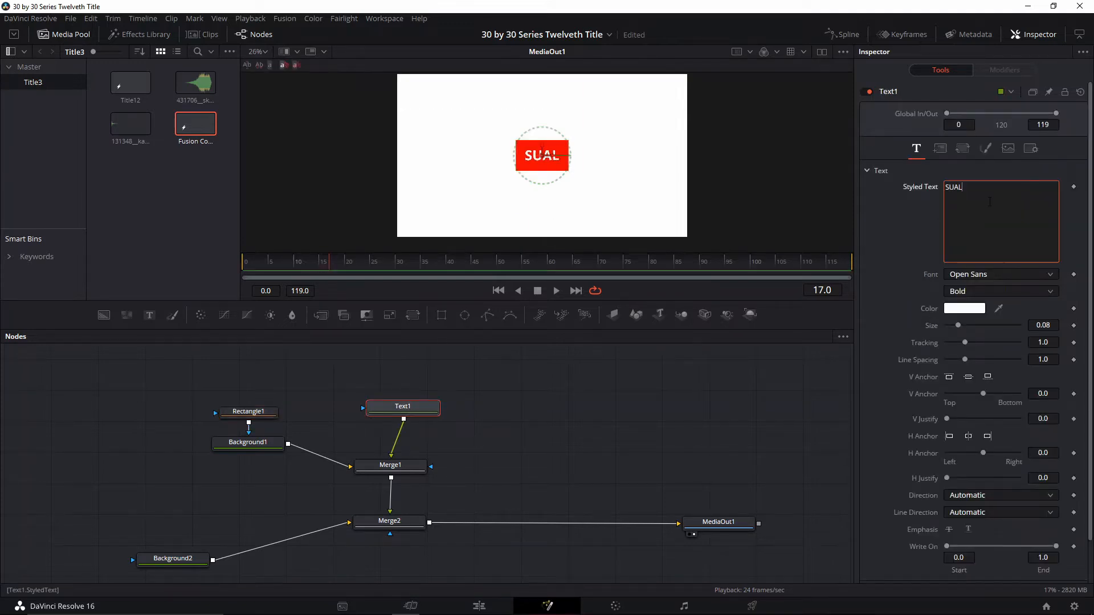
pyautogui.write('VI')
pyautogui.click(966, 307)
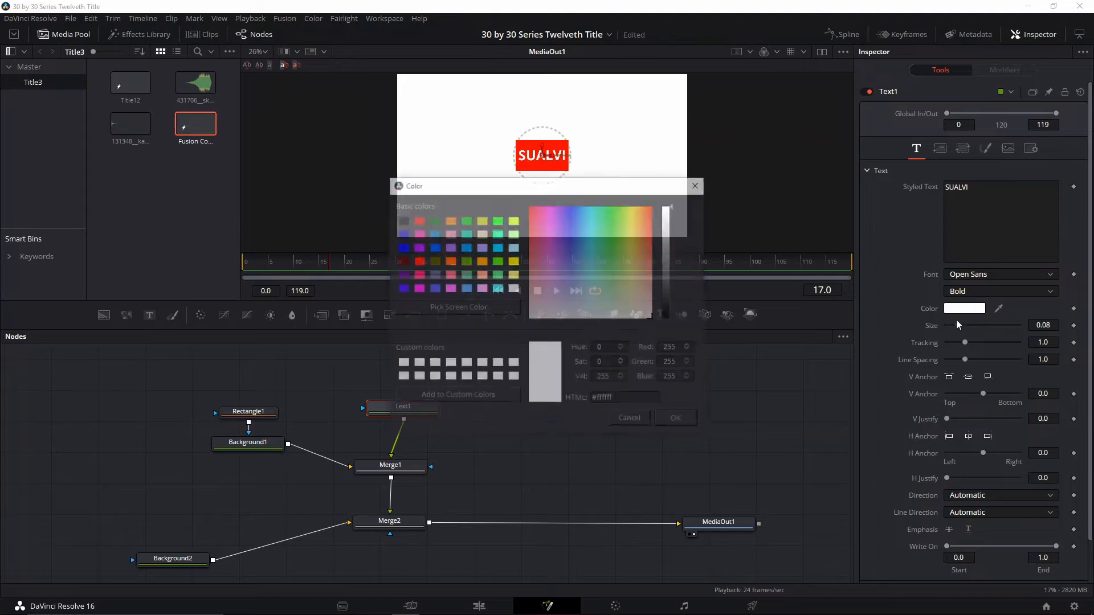
pyautogui.click(662, 312)
pyautogui.click(678, 420)
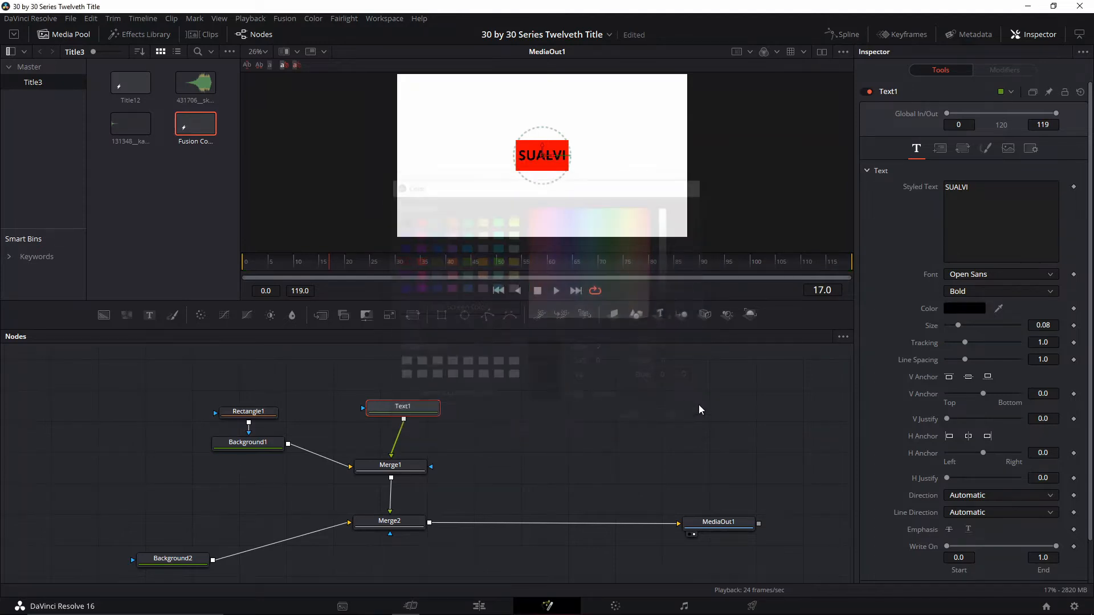
pyautogui.moveTo(952, 330); pyautogui.dragTo(970, 329)
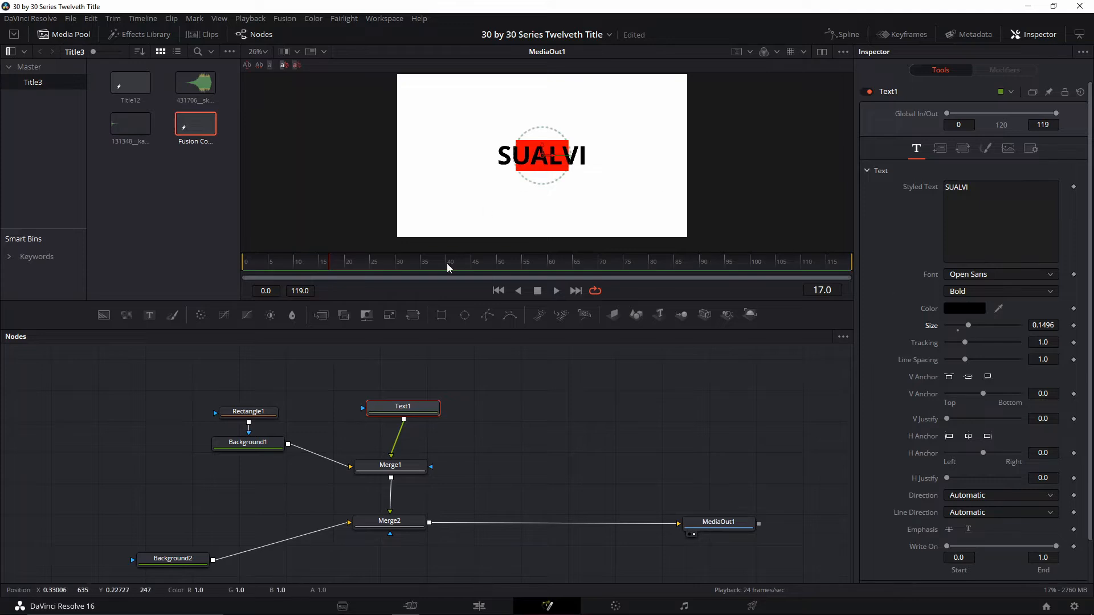
# Move the red rectangle over the letters LVI at about X 0.594 and narrow its width to about 0.151
pyautogui.click(241, 416)
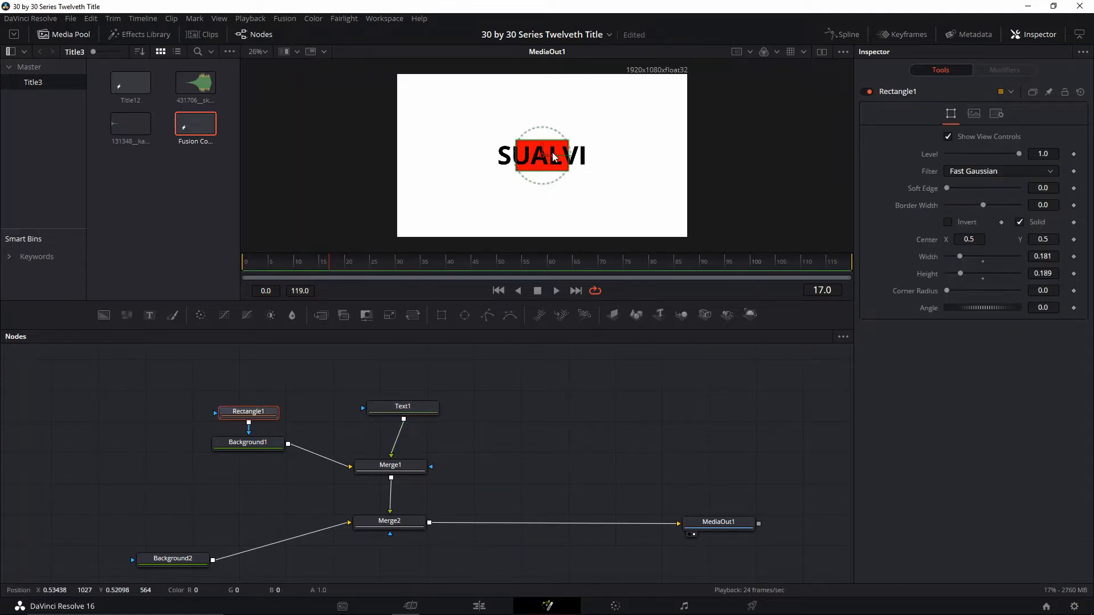
pyautogui.moveTo(552, 160); pyautogui.dragTo(583, 162)
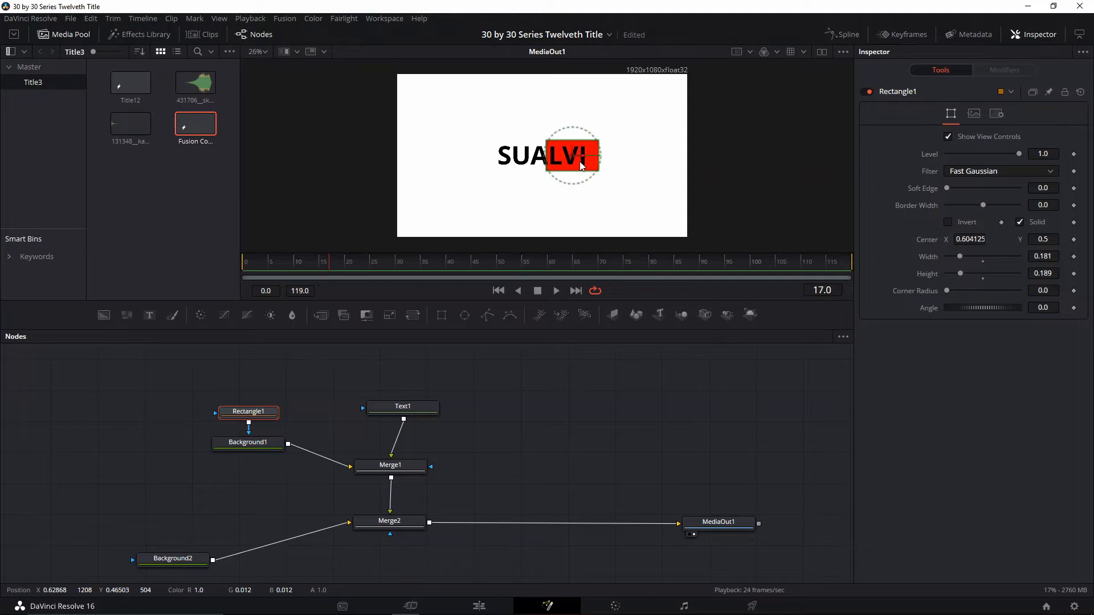
pyautogui.moveTo(957, 258); pyautogui.dragTo(936, 263)
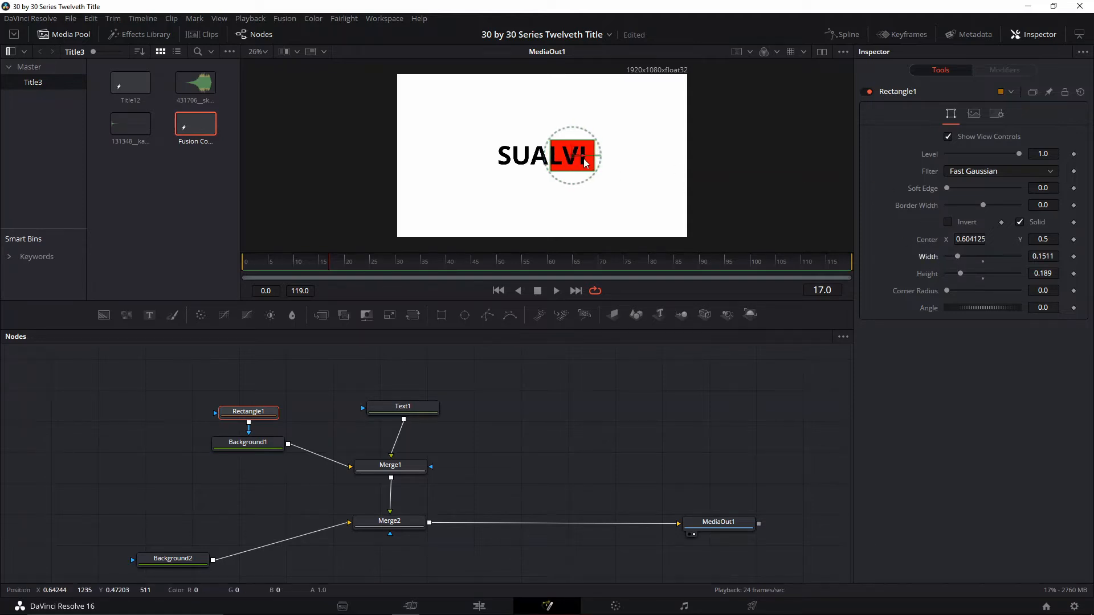
pyautogui.moveTo(583, 159); pyautogui.dragTo(584, 165)
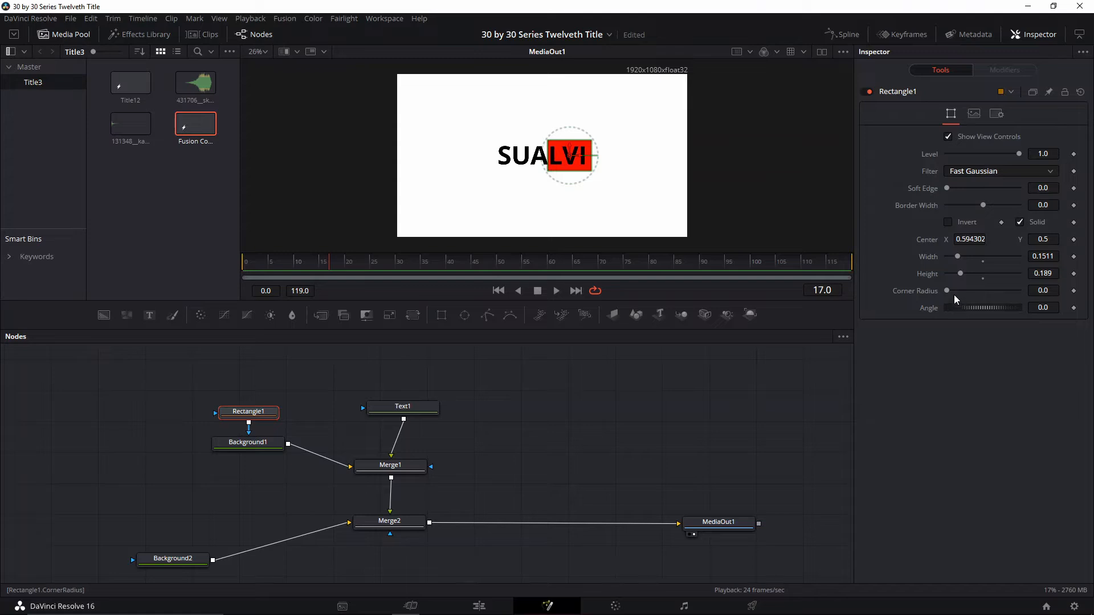
# Round the rectangle's corners to a radius of 0.638 and fit it to LVI with width about 0.142 and center X about 0.592
pyautogui.moveTo(954, 292); pyautogui.dragTo(993, 292)
pyautogui.scroll(5, 552, 159)
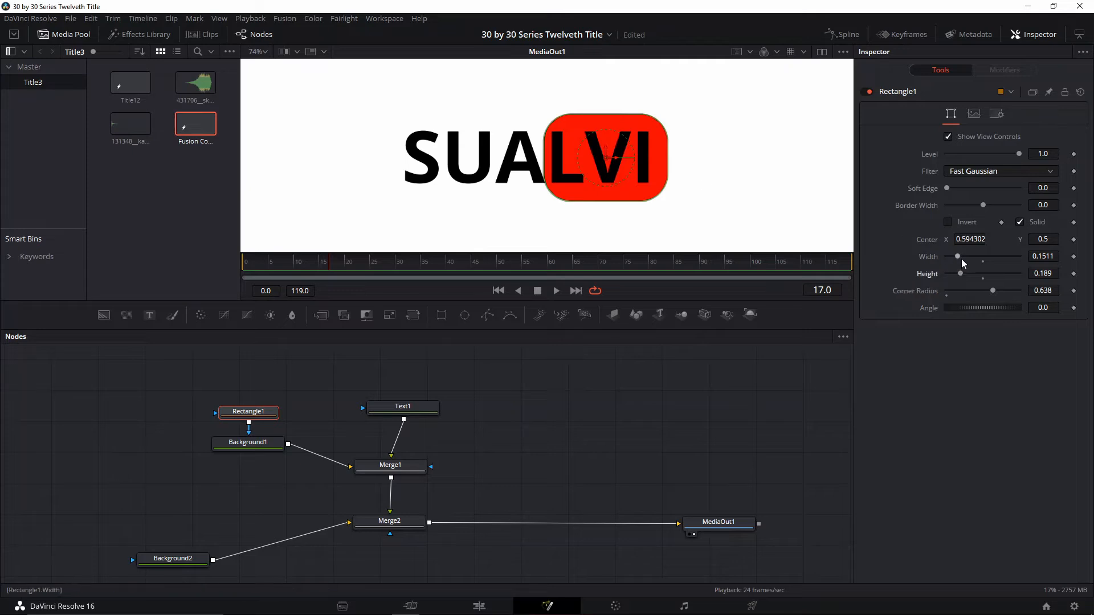
pyautogui.moveTo(957, 257); pyautogui.dragTo(955, 257)
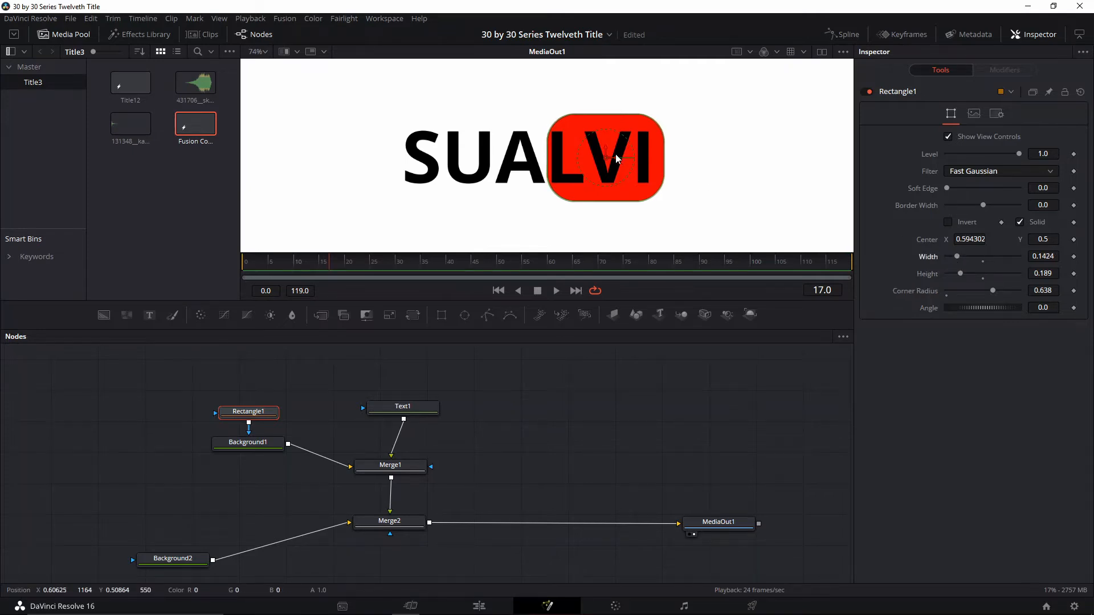
pyautogui.moveTo(617, 159); pyautogui.dragTo(616, 158)
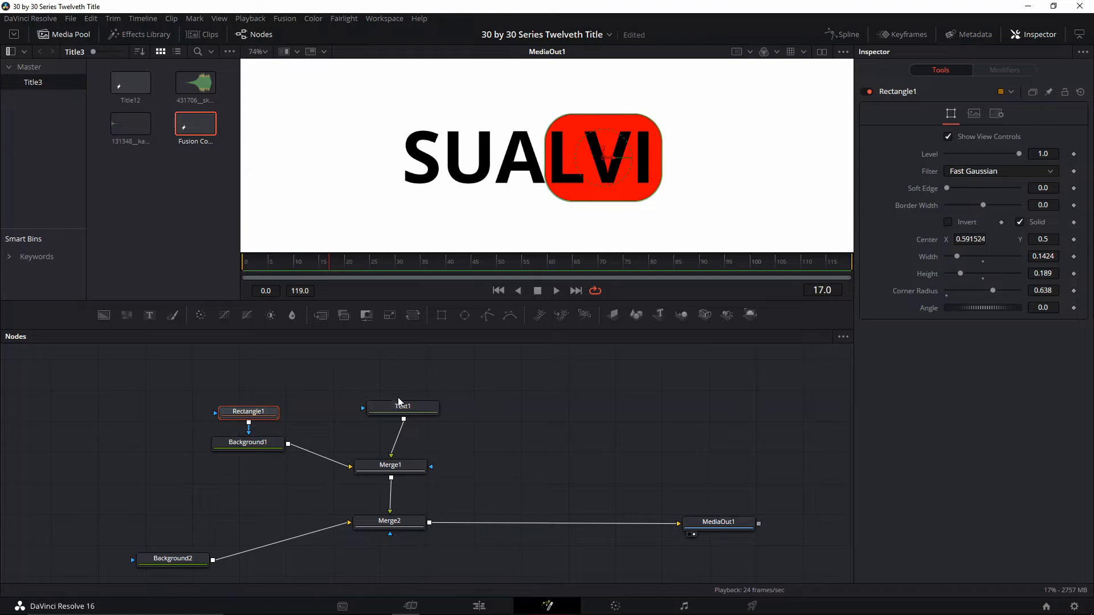
# Move the Text1 and Merge1 nodes further up in the graph to space out the node layout
pyautogui.moveTo(399, 402); pyautogui.dragTo(397, 375)
pyautogui.moveTo(390, 466); pyautogui.dragTo(383, 454)
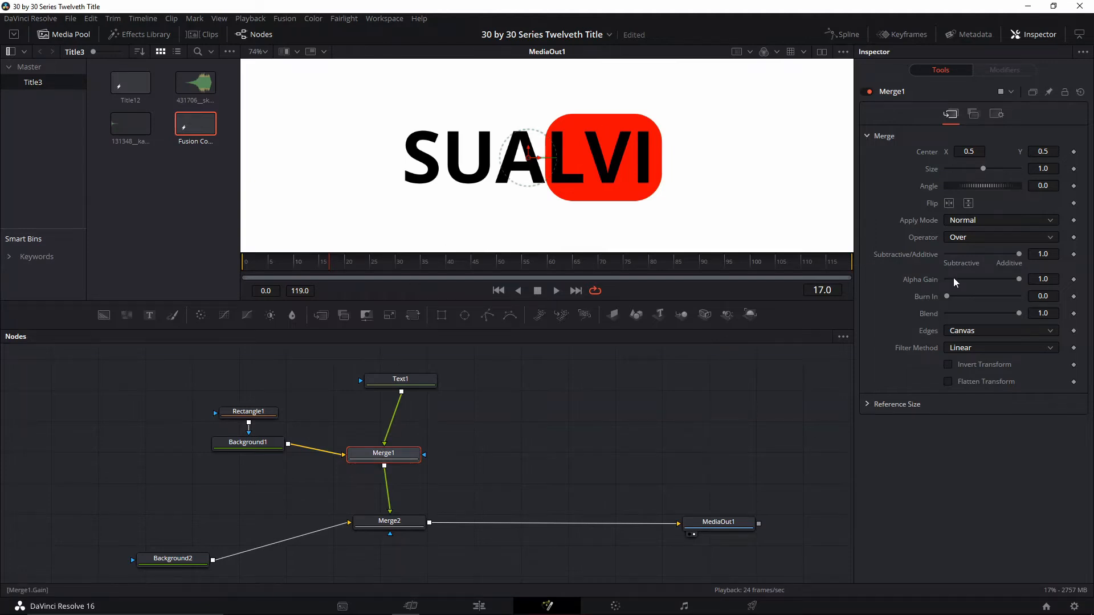
# Set Merge1's operator to XOr so the letters LVI are cut out of the red rectangle
pyautogui.click(974, 235)
pyautogui.click(969, 302)
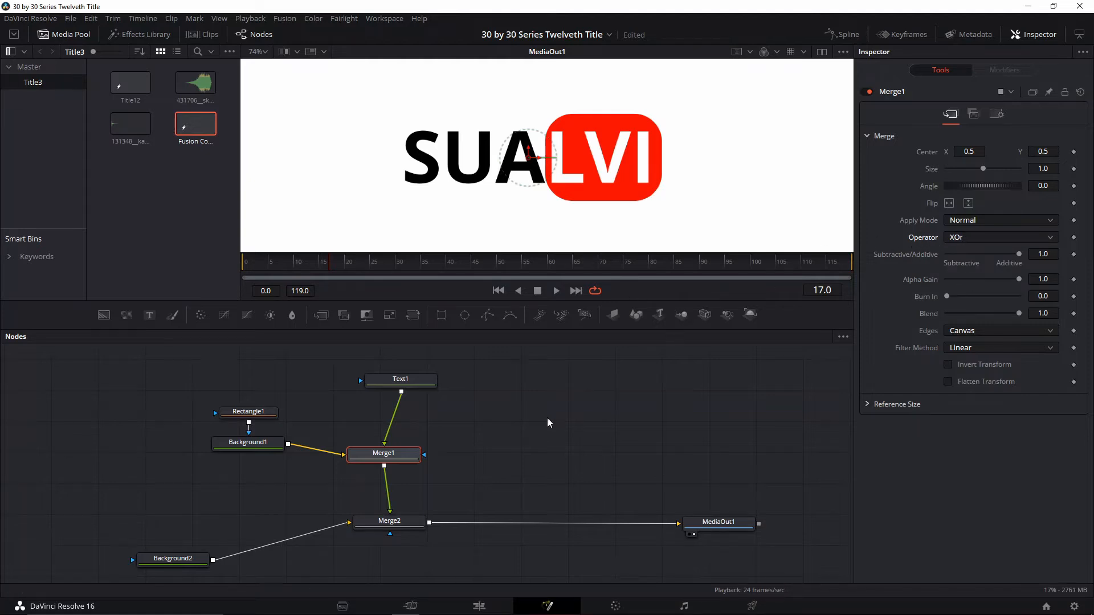
# Test the cut-out letters by coloring Background2 red and returning it to white
pyautogui.click(193, 561)
pyautogui.scroll(-1, 201, 566)
pyautogui.click(1030, 226)
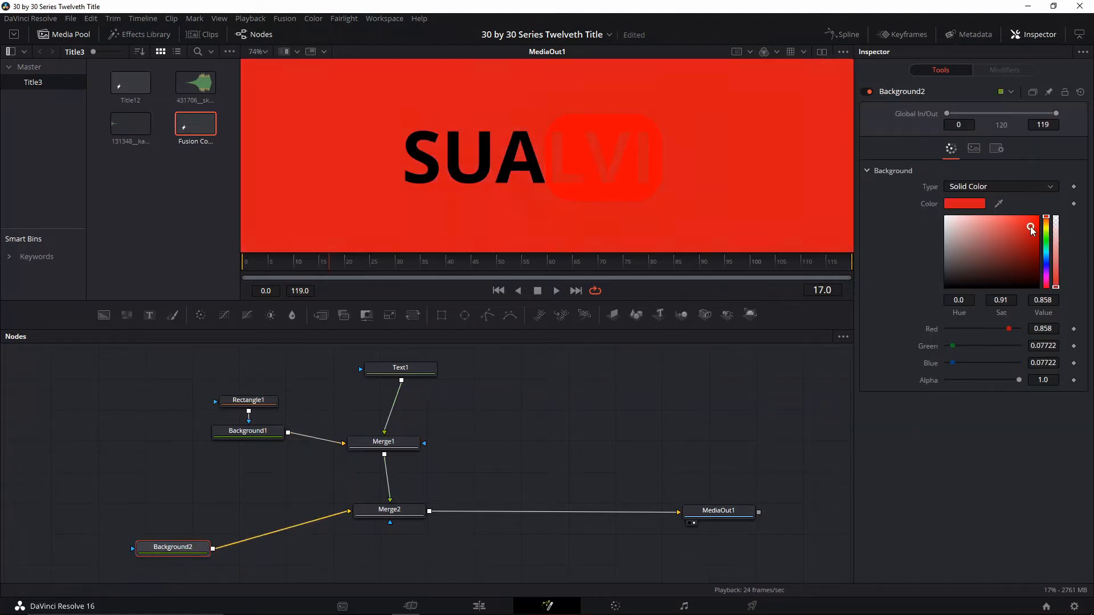
pyautogui.moveTo(1030, 227); pyautogui.dragTo(863, 210)
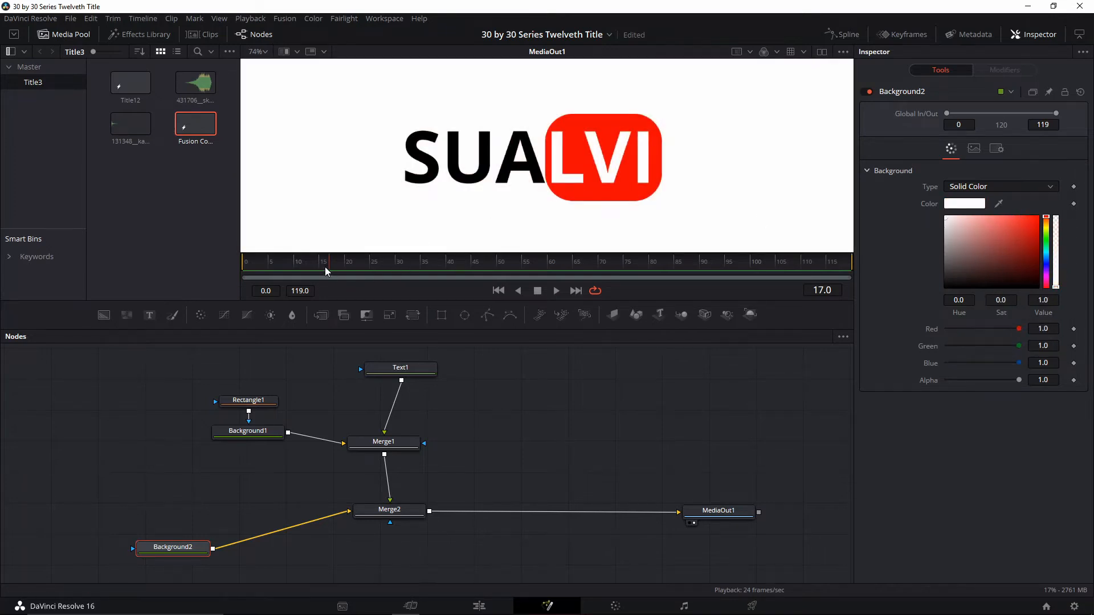
# Move Merge1 further up and insert a 2D Transform node between Merge1 and Merge2
pyautogui.moveTo(383, 442); pyautogui.dragTo(386, 421)
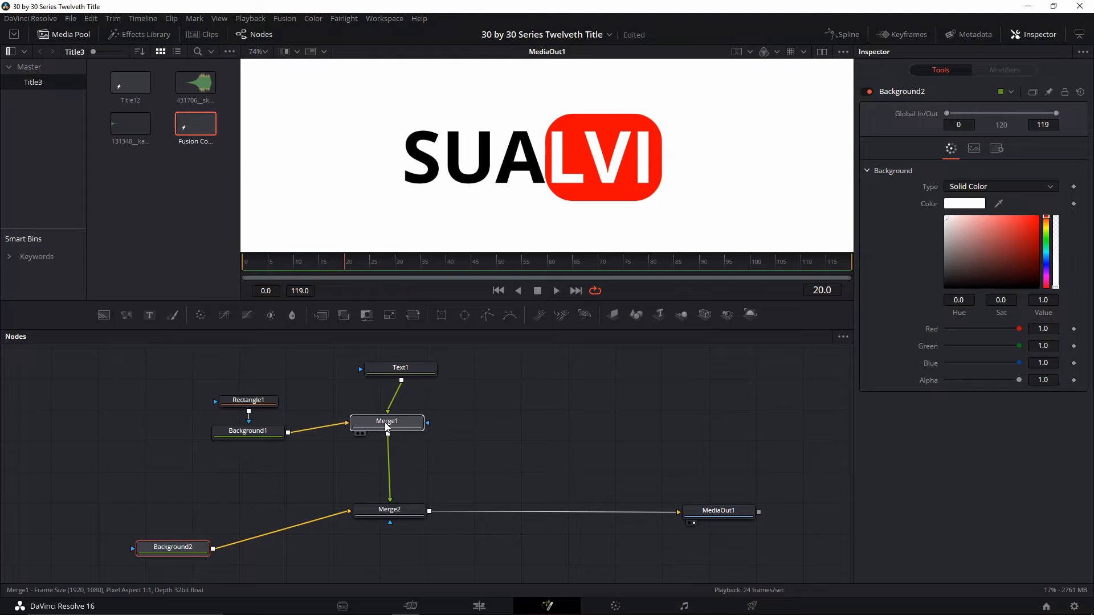
pyautogui.moveTo(530, 431); pyautogui.dragTo(487, 437)
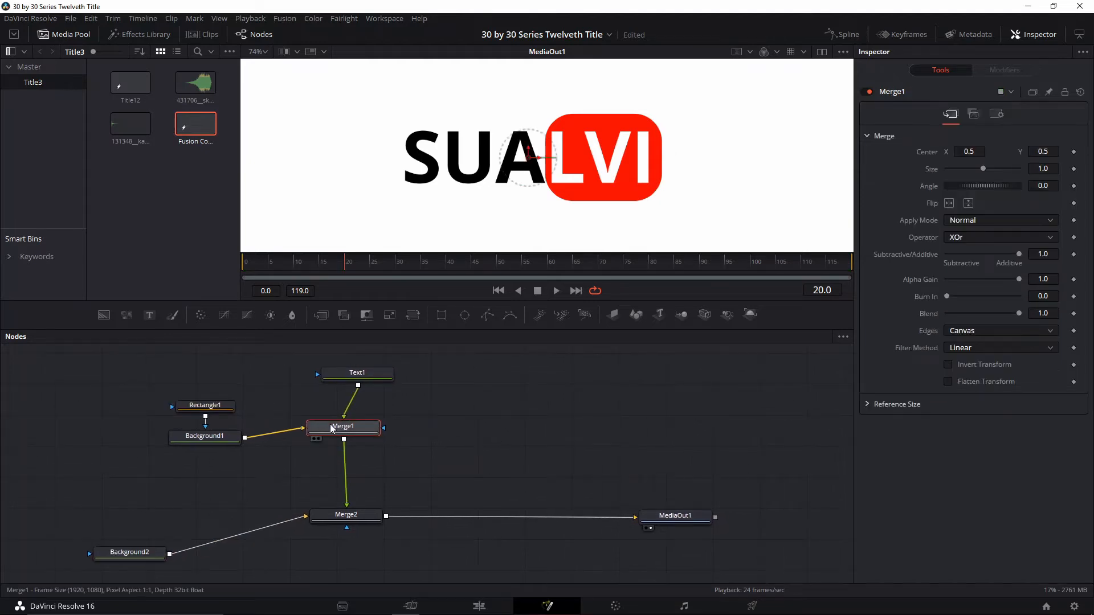
pyautogui.hotkey('shift', 'space')
pyautogui.write('tr')
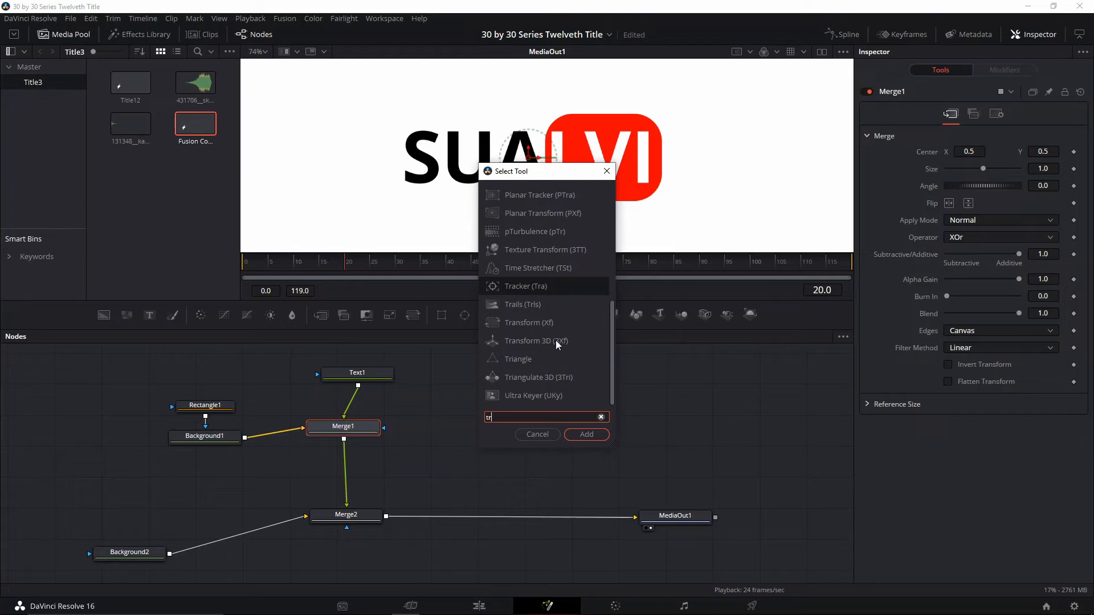
pyautogui.doubleClick(536, 322)
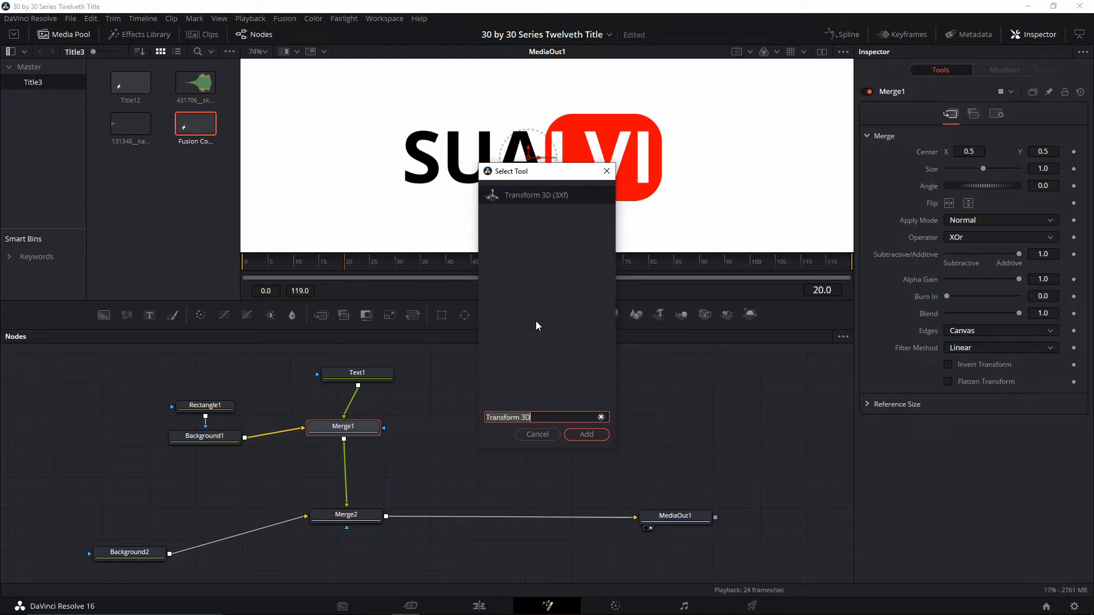
pyautogui.doubleClick(547, 421)
pyautogui.press('BackSpace')
pyautogui.press('BackSpace')
pyautogui.doubleClick(536, 304)
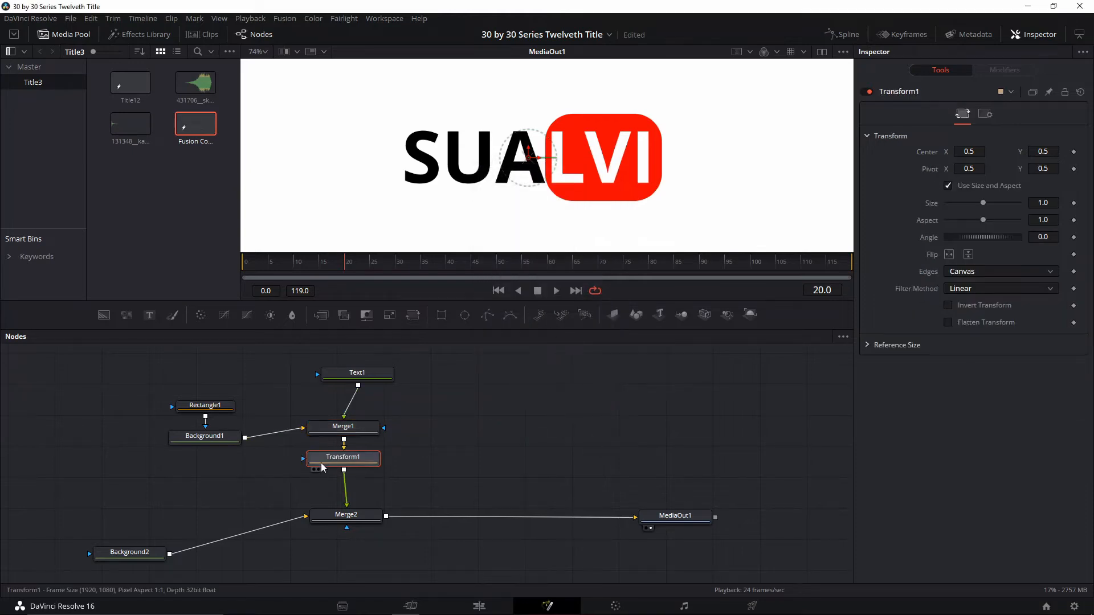
# Add a Text node merged in after Merge2 and enter "VISUALS" as its styled text
pyautogui.scroll(-2, 572, 222)
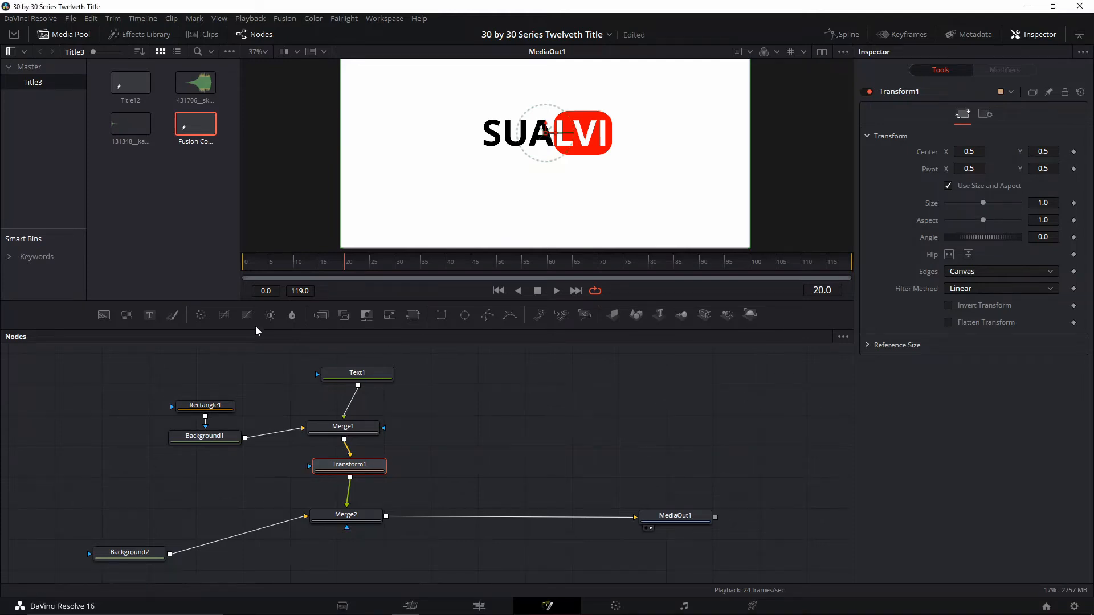
pyautogui.click(150, 315)
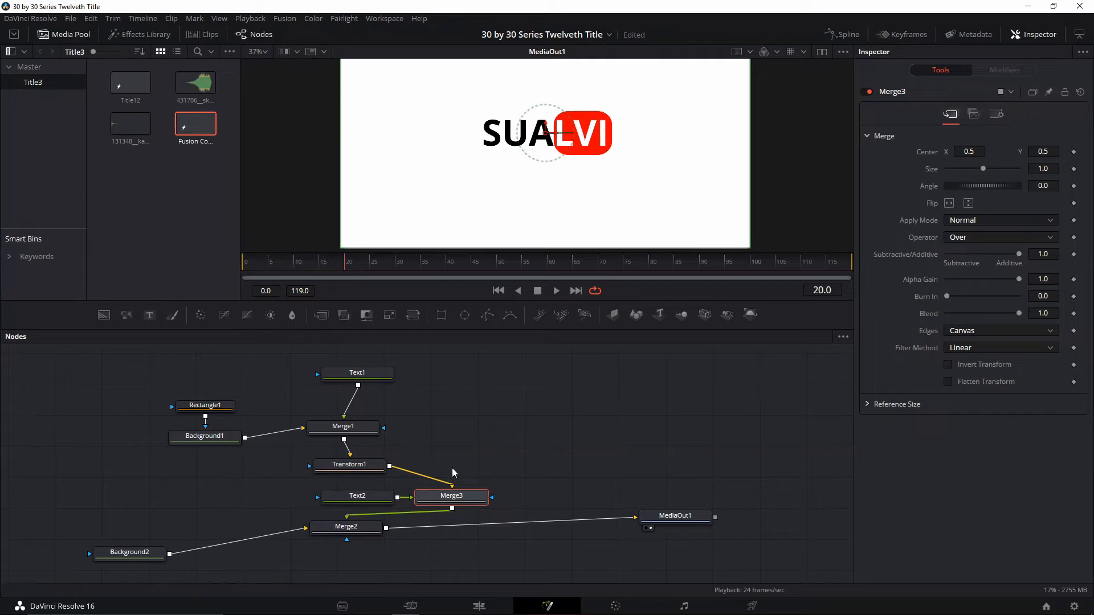
pyautogui.hotkey('ctrl', 'z')
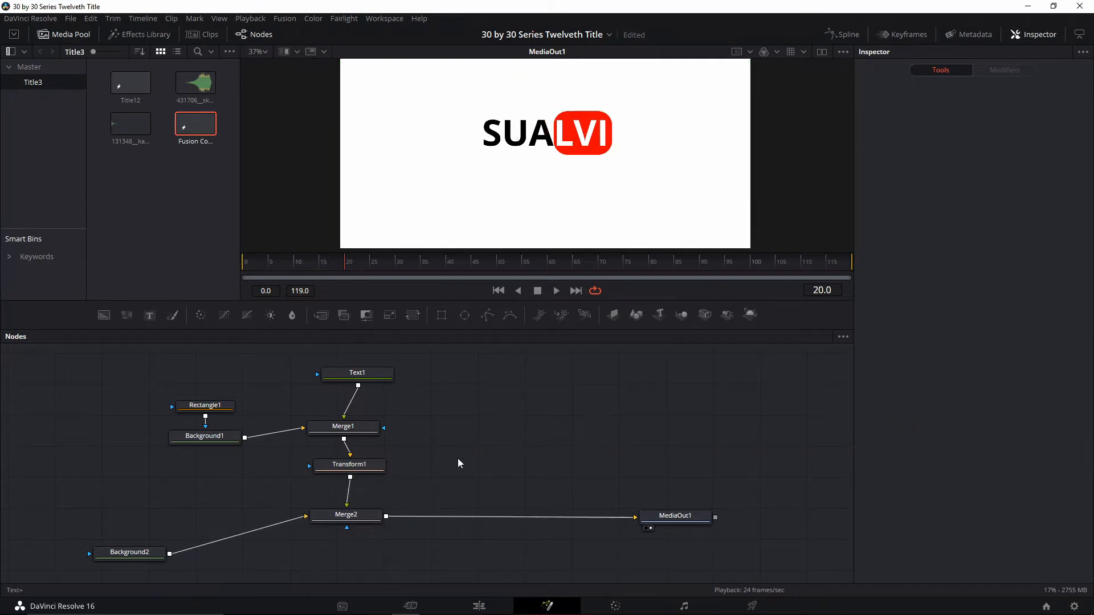
pyautogui.moveTo(458, 459); pyautogui.dragTo(492, 444)
pyautogui.moveTo(386, 517); pyautogui.dragTo(541, 441)
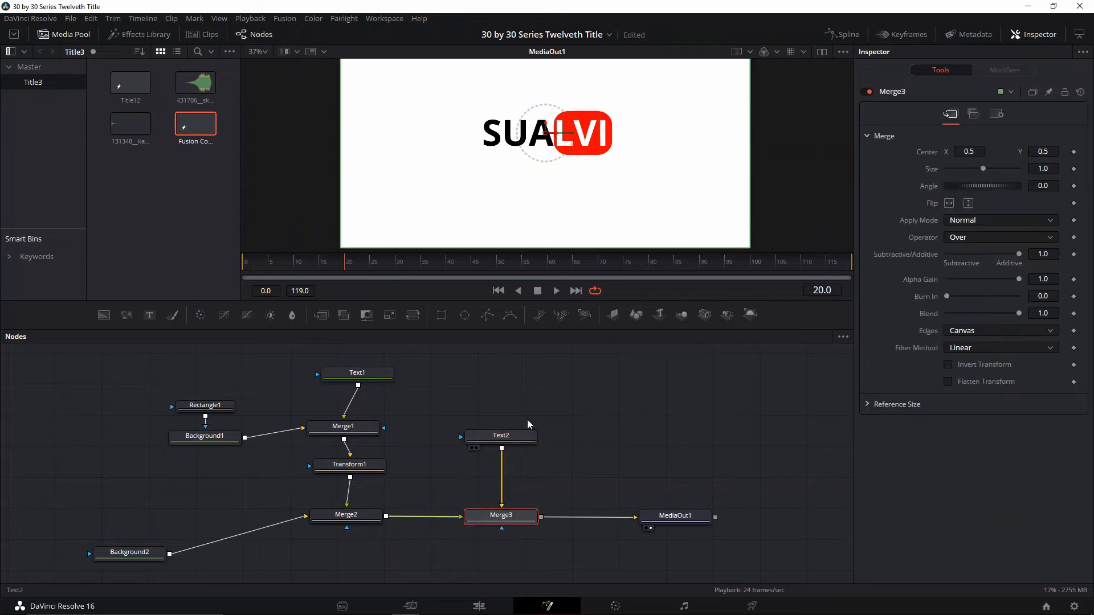
pyautogui.click(513, 438)
pyautogui.click(1021, 191)
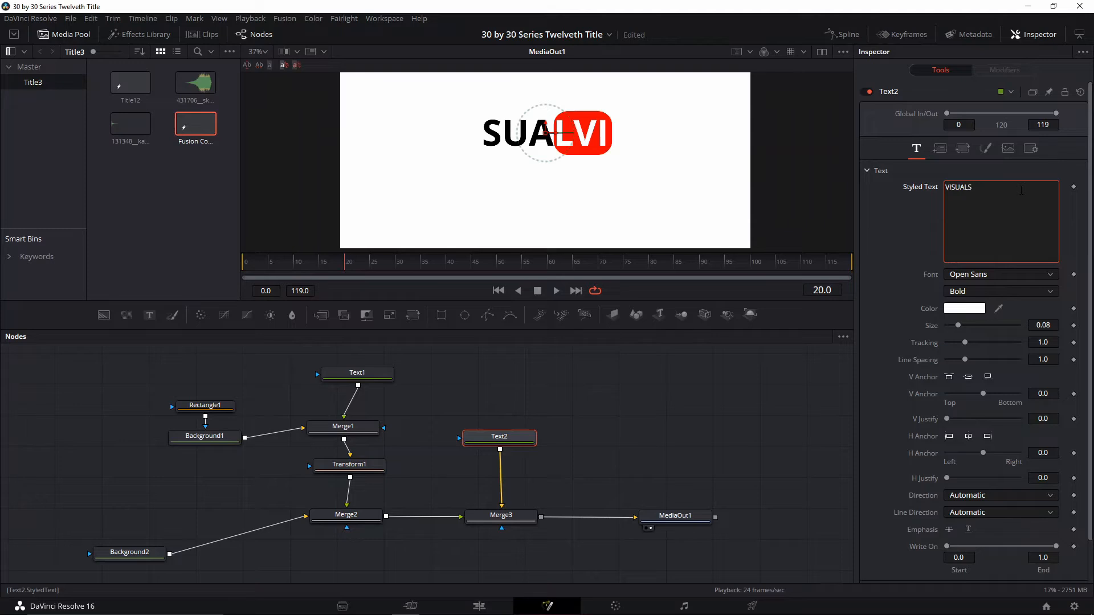
pyautogui.click(515, 514)
pyautogui.hotkey('shift', 'space')
pyautogui.write('Transform')
pyautogui.press('Escape')
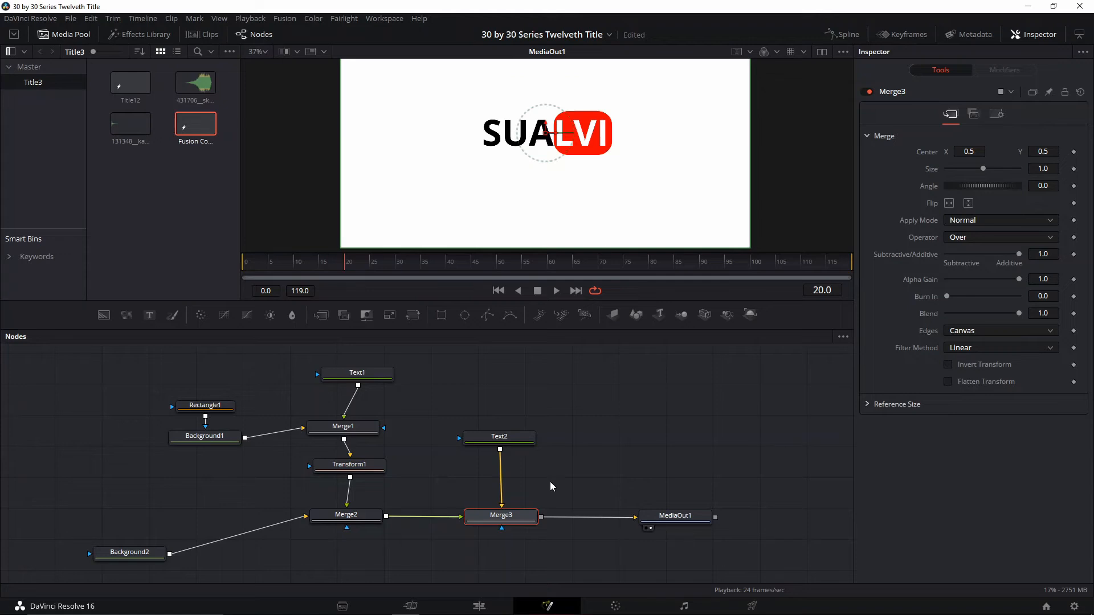
# Color Text2's VISUALS lettering black
pyautogui.click(479, 438)
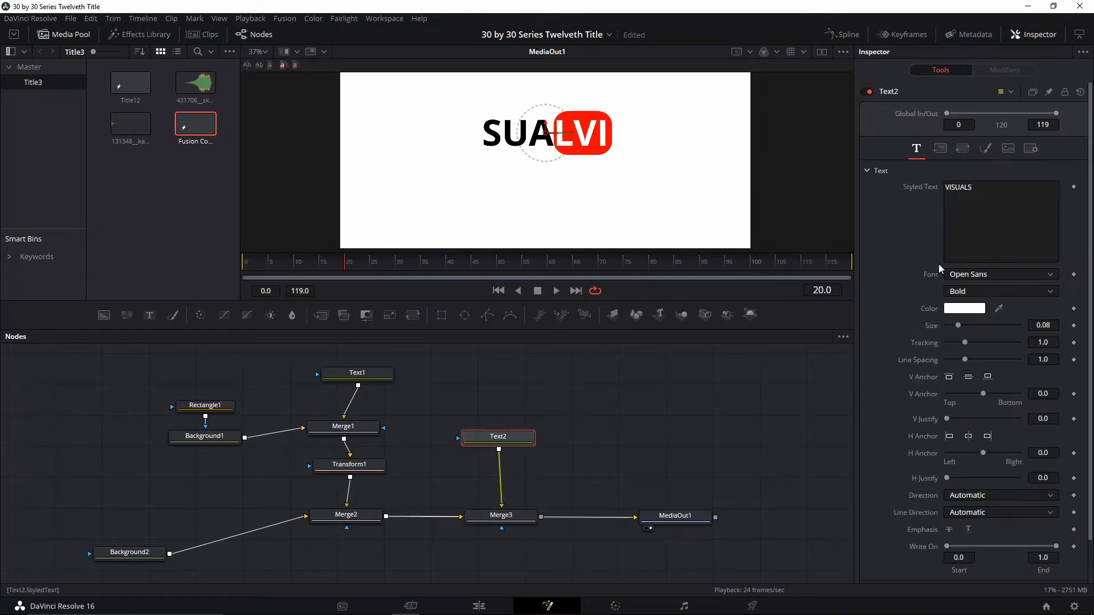
pyautogui.click(964, 307)
pyautogui.click(668, 303)
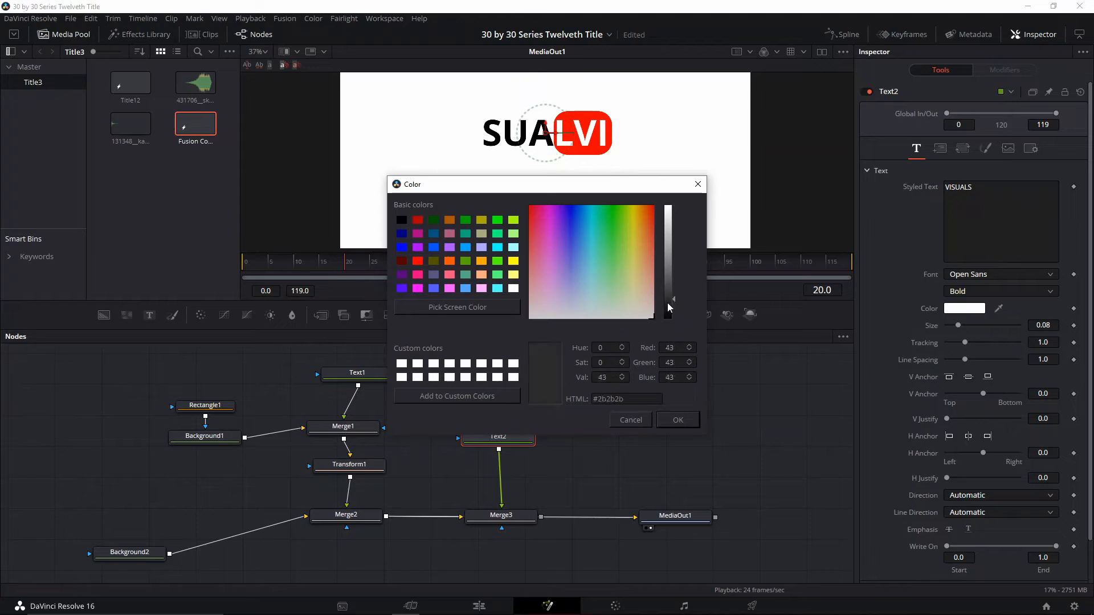
pyautogui.moveTo(667, 304); pyautogui.dragTo(670, 331)
pyautogui.click(678, 420)
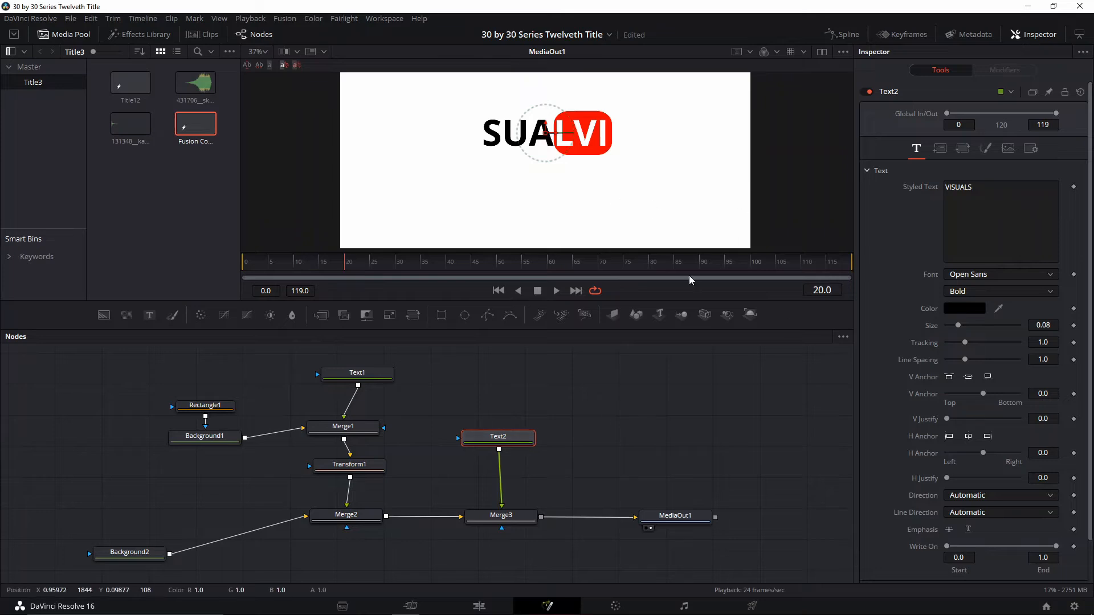
# Rewire Merge3 between Merge2 and MediaOut1, with Text2 as its foreground input
pyautogui.moveTo(546, 133); pyautogui.dragTo(591, 133)
pyautogui.hotkey('ctrl', 'z')
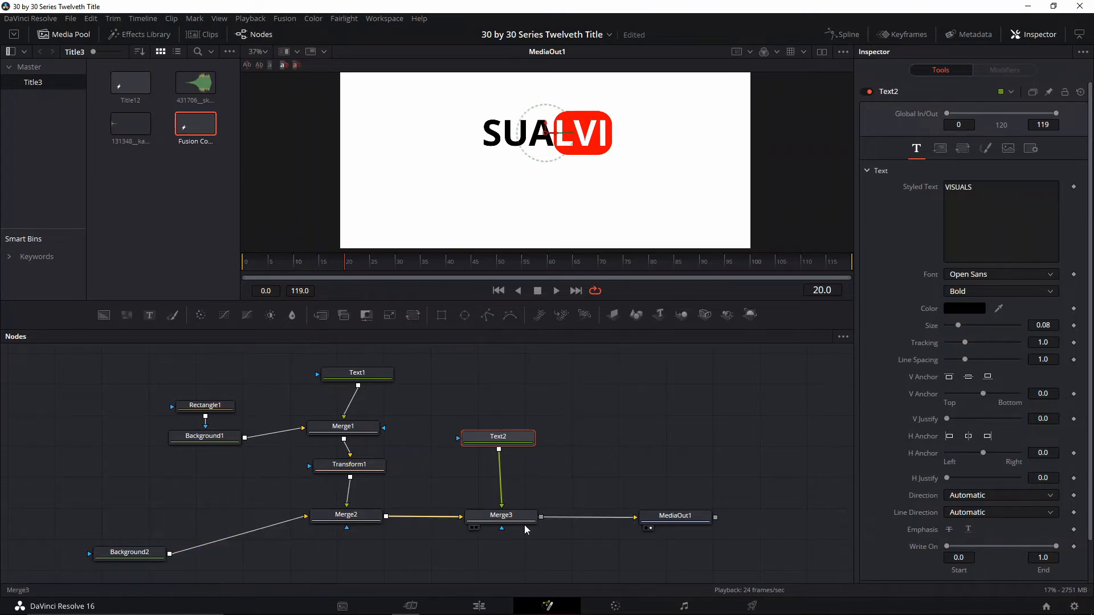
pyautogui.moveTo(516, 523); pyautogui.dragTo(591, 510)
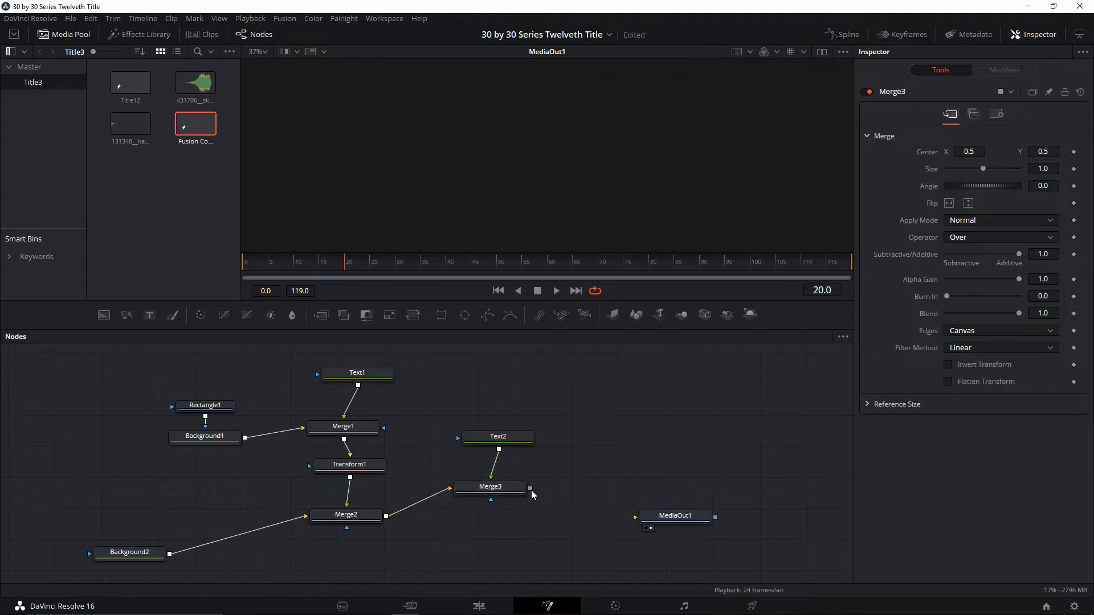
pyautogui.moveTo(532, 490); pyautogui.dragTo(637, 518)
pyautogui.moveTo(490, 488); pyautogui.dragTo(492, 516)
# Enlarge Text2 to a size of about 0.128 and set its font style to Light
pyautogui.click(499, 439)
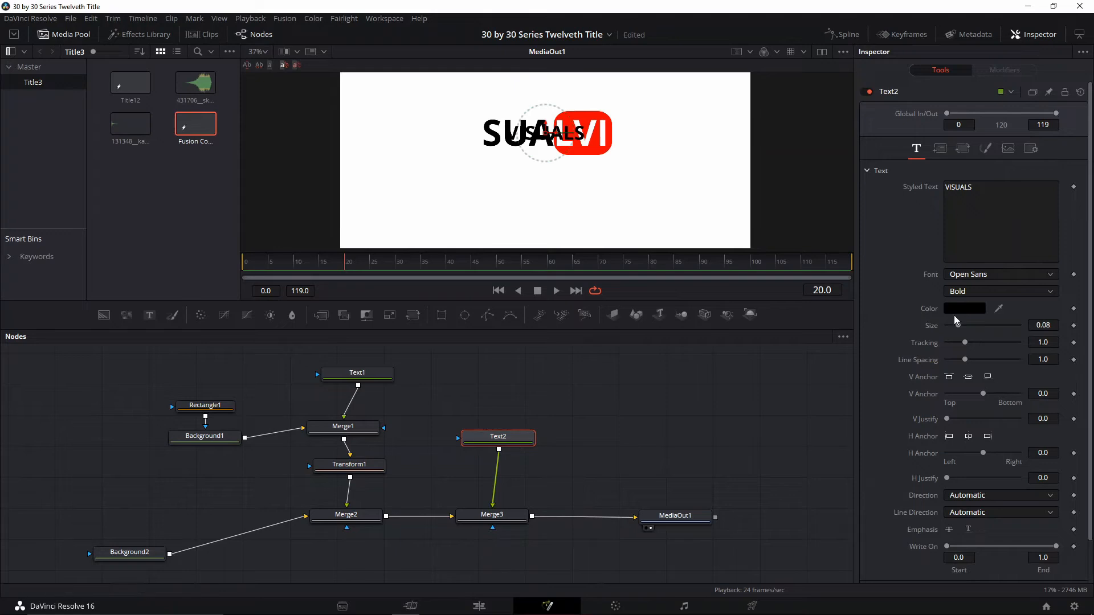
pyautogui.moveTo(959, 325); pyautogui.dragTo(966, 322)
pyautogui.click(963, 291)
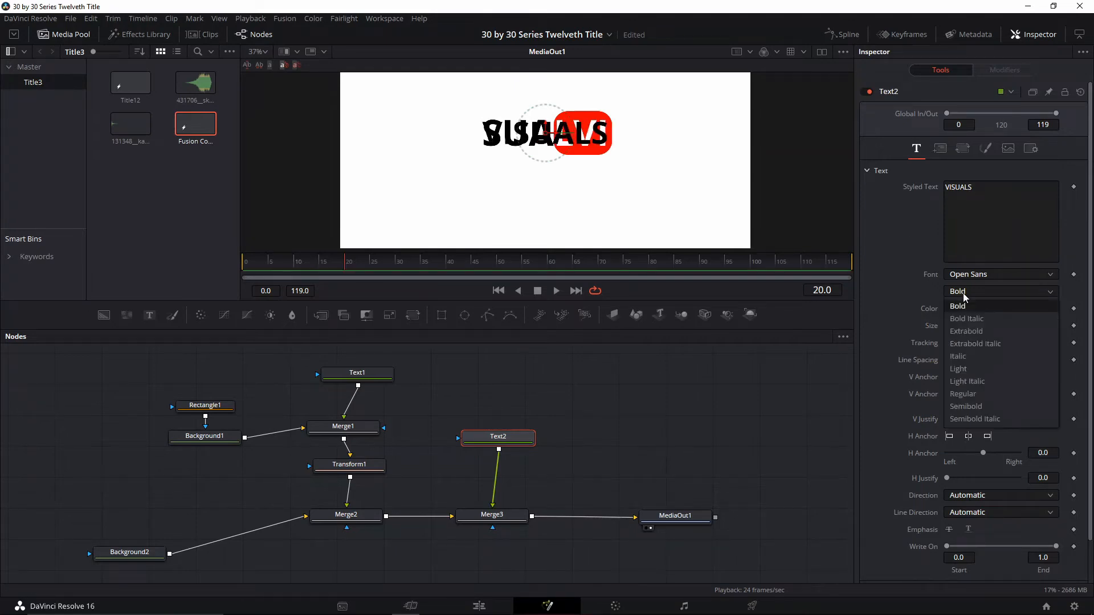
pyautogui.click(965, 365)
pyautogui.moveTo(549, 134)
pyautogui.mouseDown()
pyautogui.moveTo(641, 134)
pyautogui.moveTo(566, 135)
pyautogui.mouseUp()
pyautogui.hotkey('ctrl', 'z')
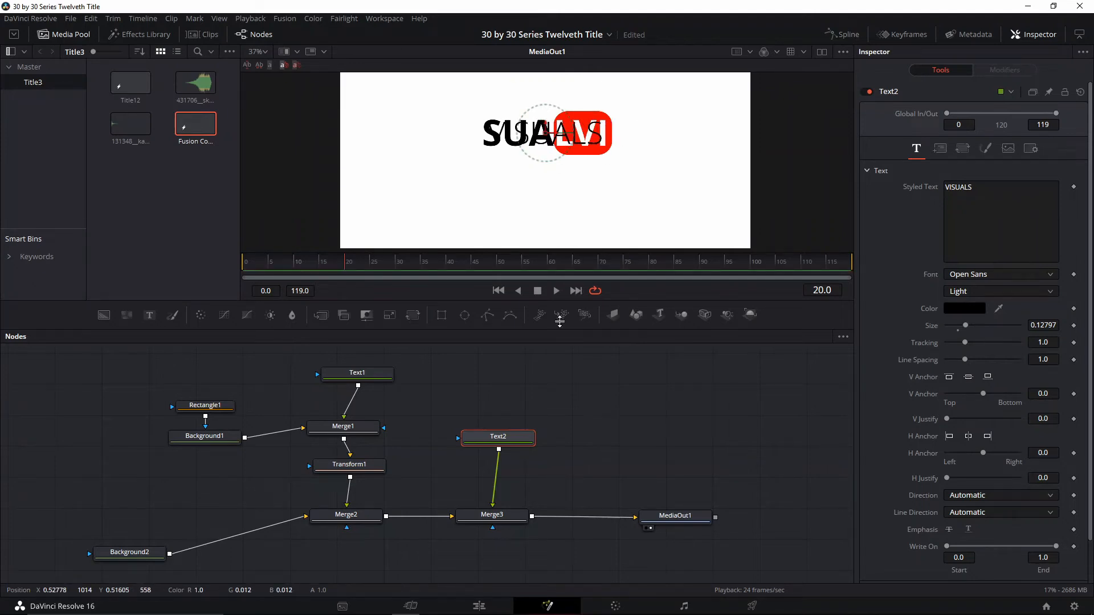
# Mask Text2 with an inverted rectangle about 0.425 wide and 0.181 high, with a corner radius of about 0.598
pyautogui.moveTo(583, 399); pyautogui.dragTo(587, 430)
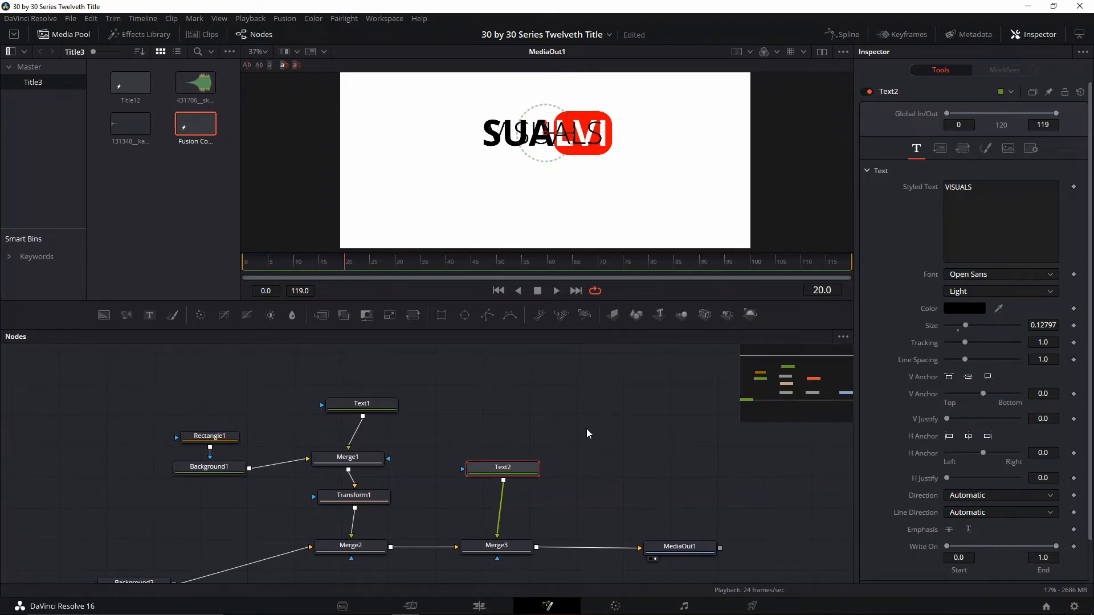
pyautogui.click(442, 315)
pyautogui.moveTo(976, 259); pyautogui.dragTo(991, 295)
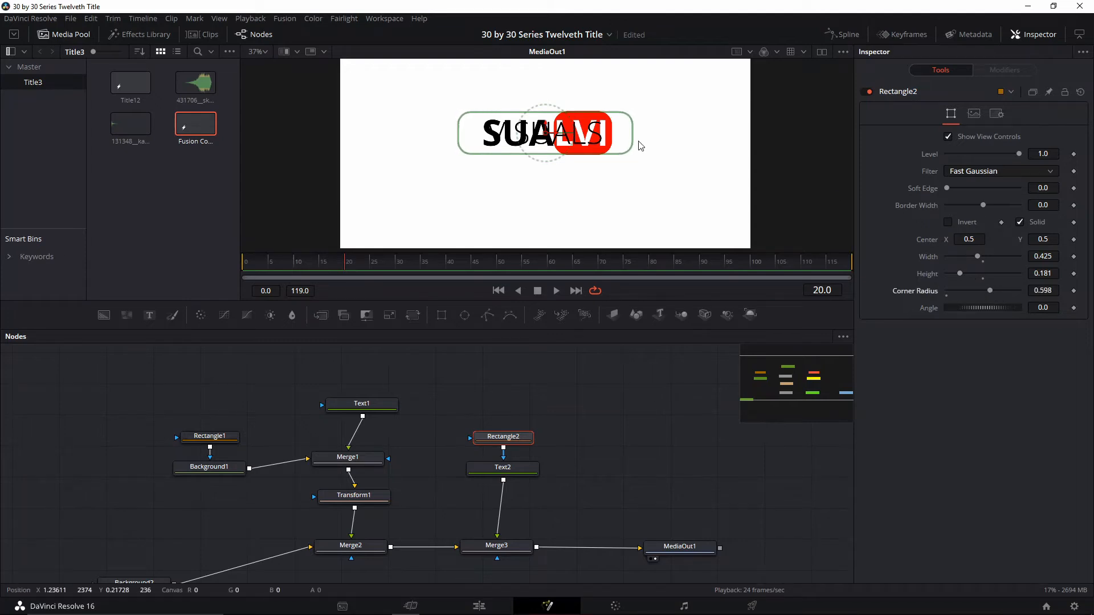
pyautogui.moveTo(555, 134); pyautogui.dragTo(538, 143)
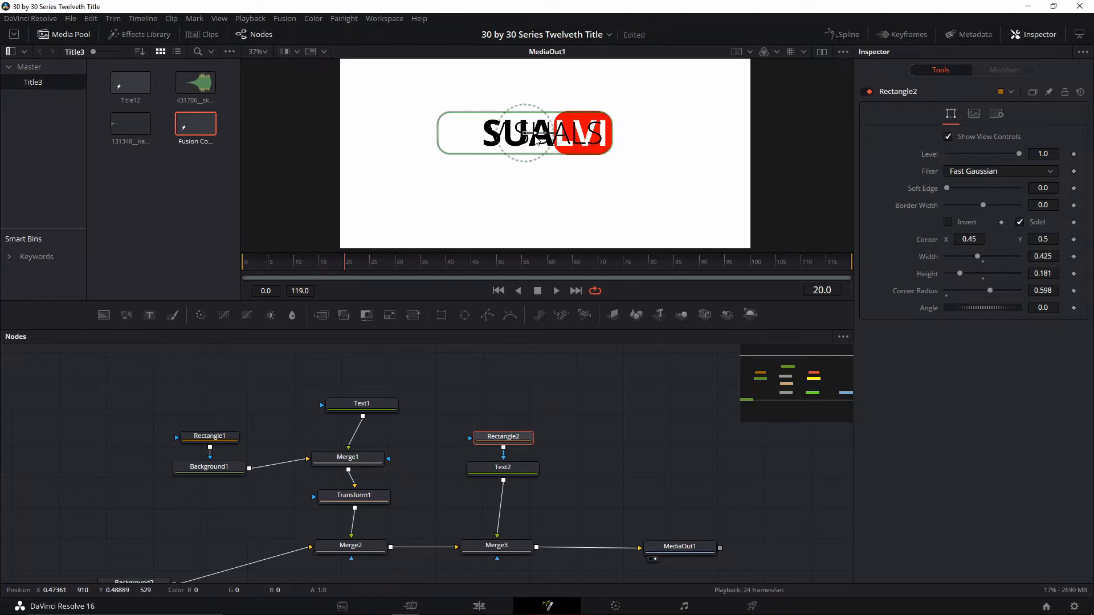
pyautogui.hotkey('ctrl', 'z')
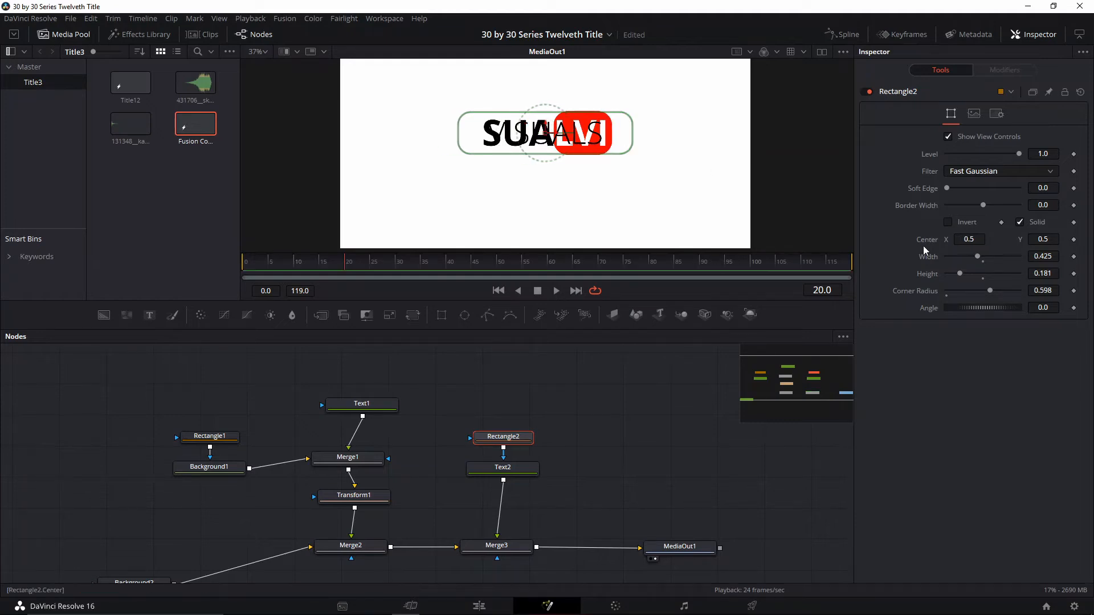
pyautogui.click(955, 221)
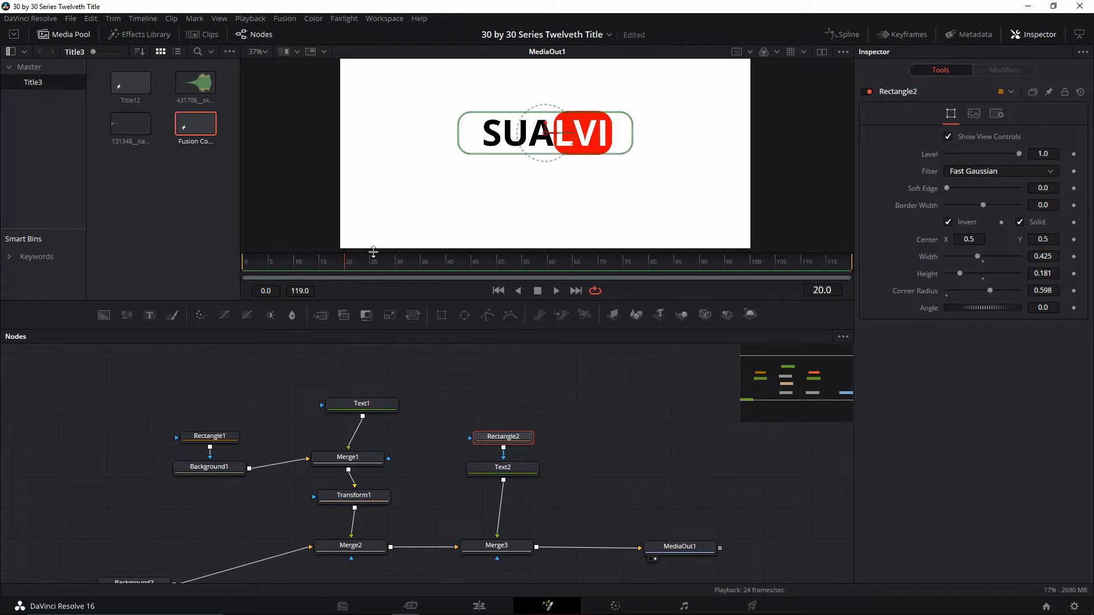
# At frame 15, keyframe the Center of Transform1, the Rectangle2 mask and Text2's layout
pyautogui.click(338, 268)
pyautogui.click(358, 496)
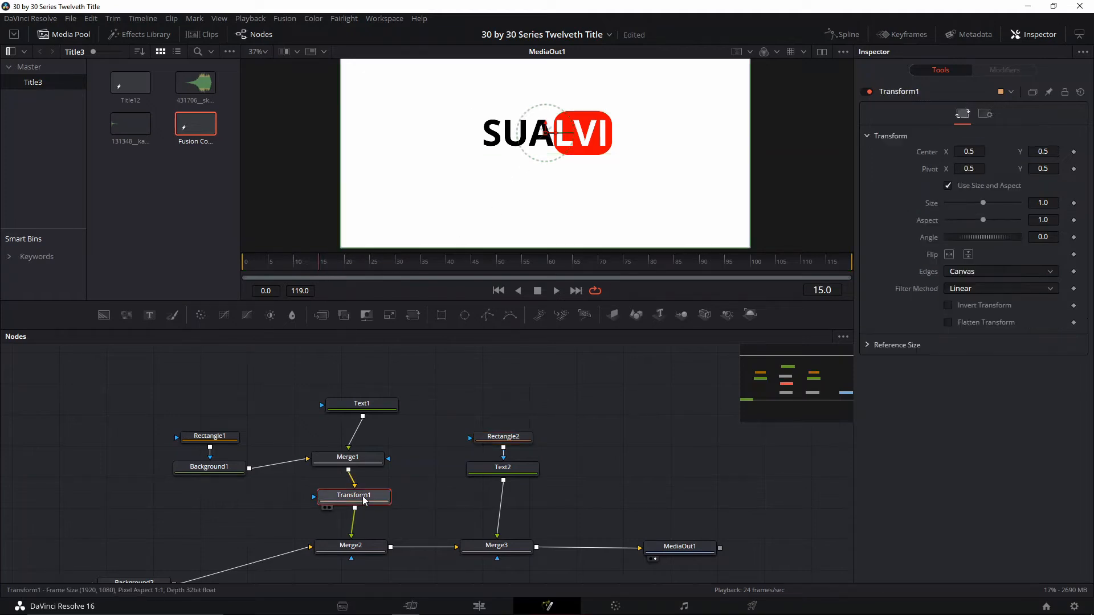
pyautogui.click(1074, 153)
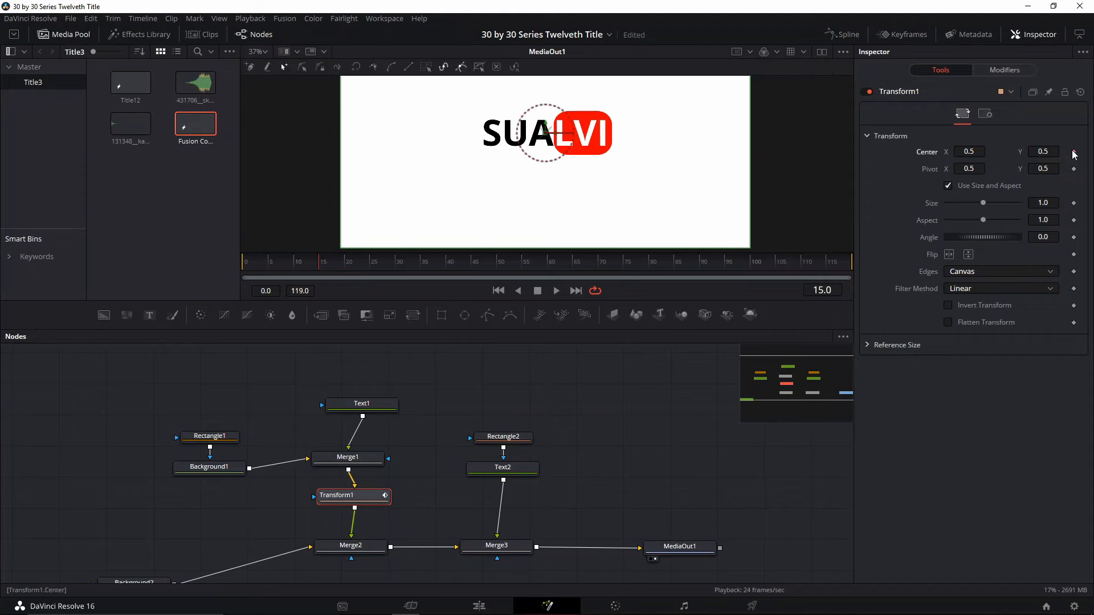
pyautogui.click(502, 436)
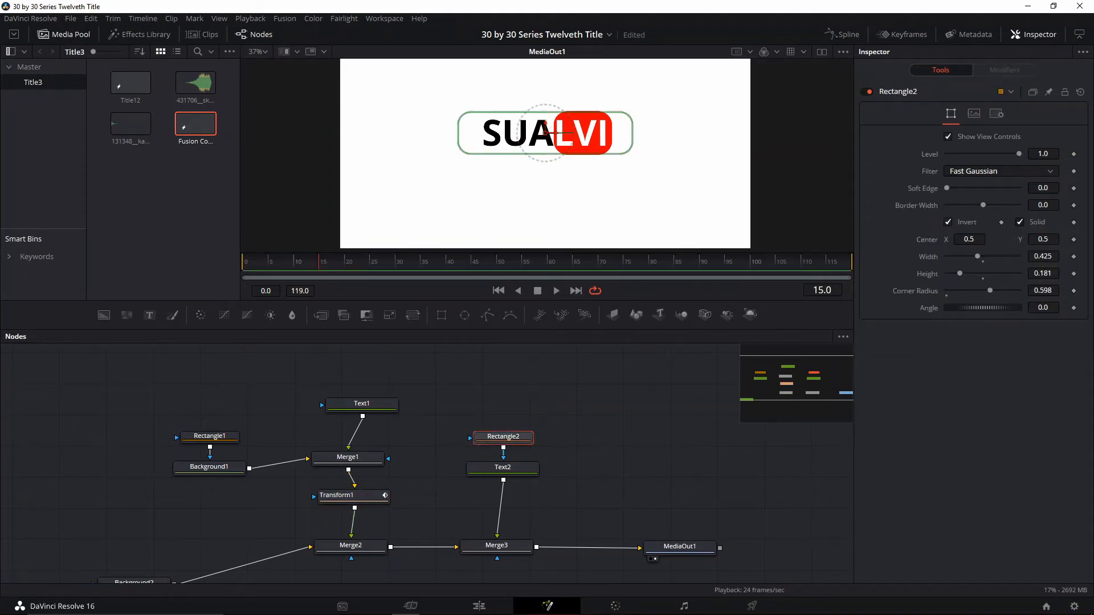
pyautogui.click(1074, 240)
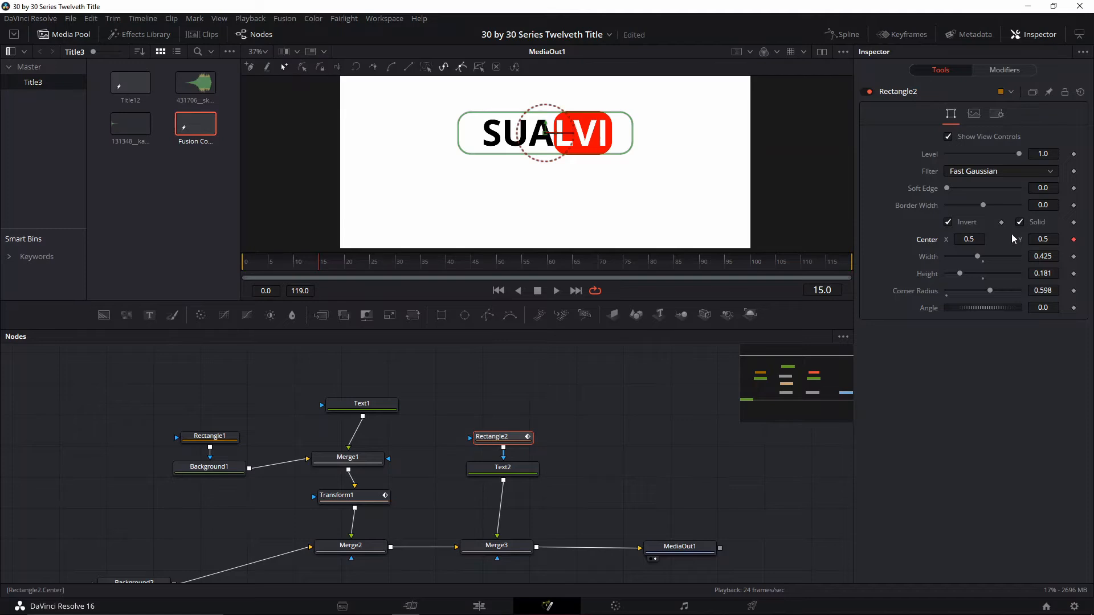
pyautogui.click(496, 475)
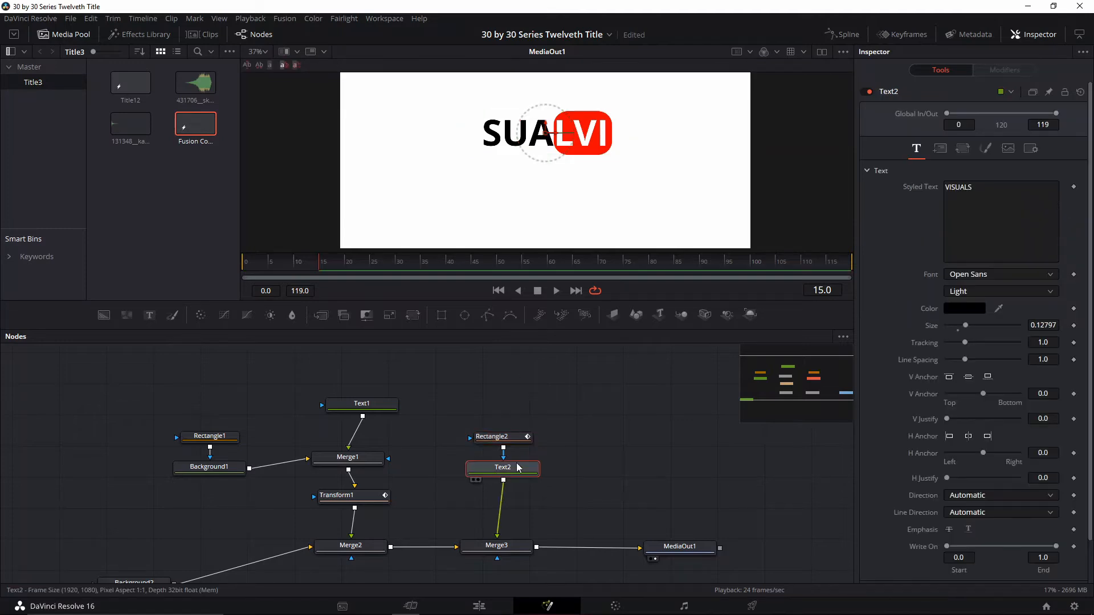
pyautogui.click(939, 149)
pyautogui.click(1074, 204)
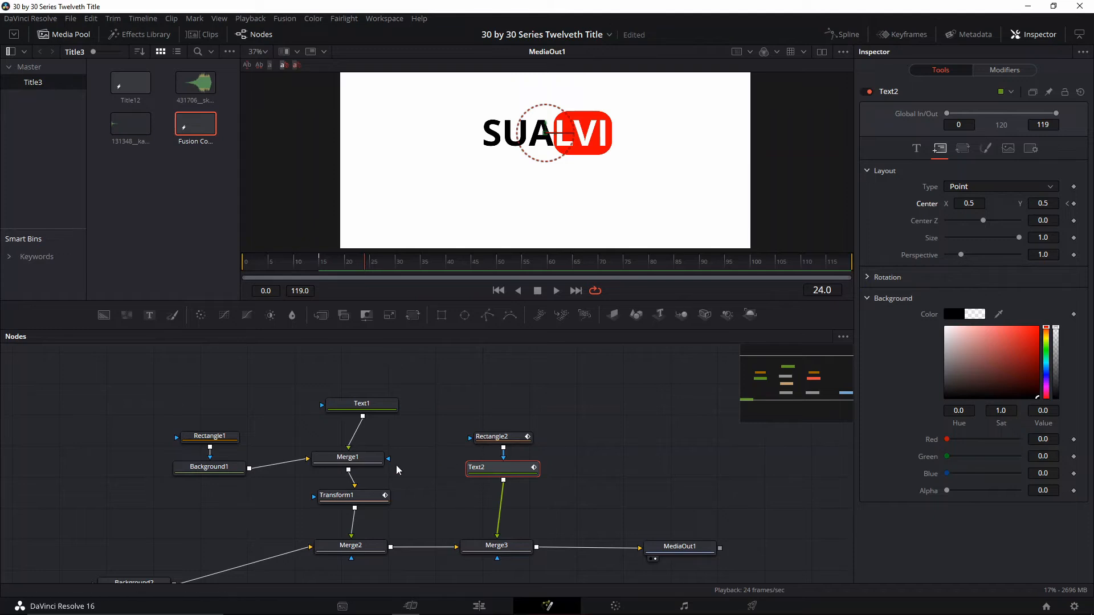
# At frame 24, move Transform1's Center X to about 0.383 and the Rectangle2 mask's Center X to about 0.335
pyautogui.click(353, 499)
pyautogui.moveTo(558, 133); pyautogui.dragTo(510, 139)
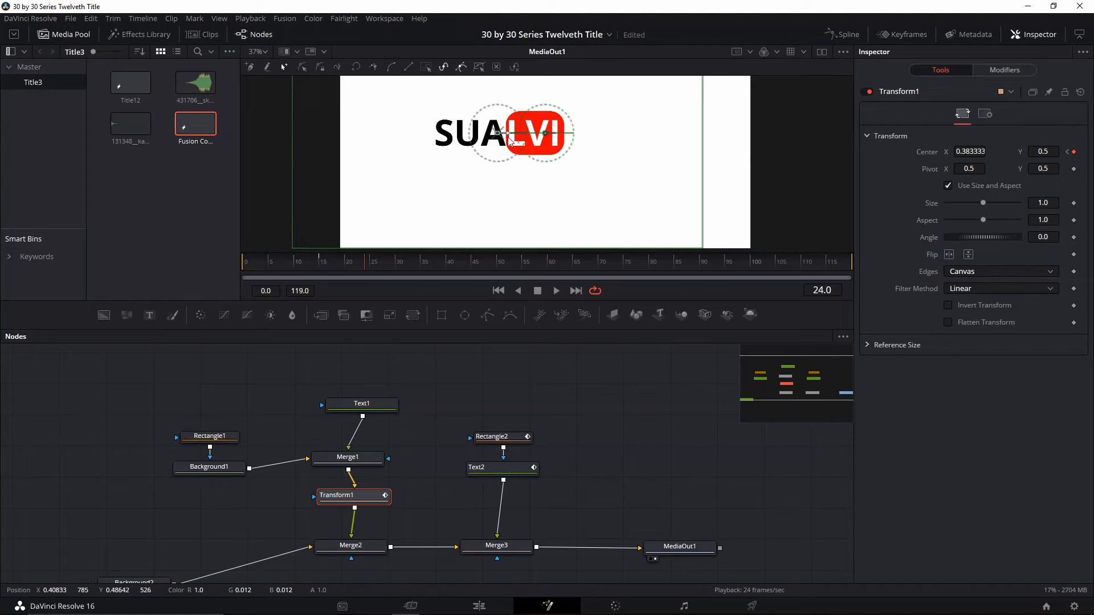
pyautogui.click(500, 436)
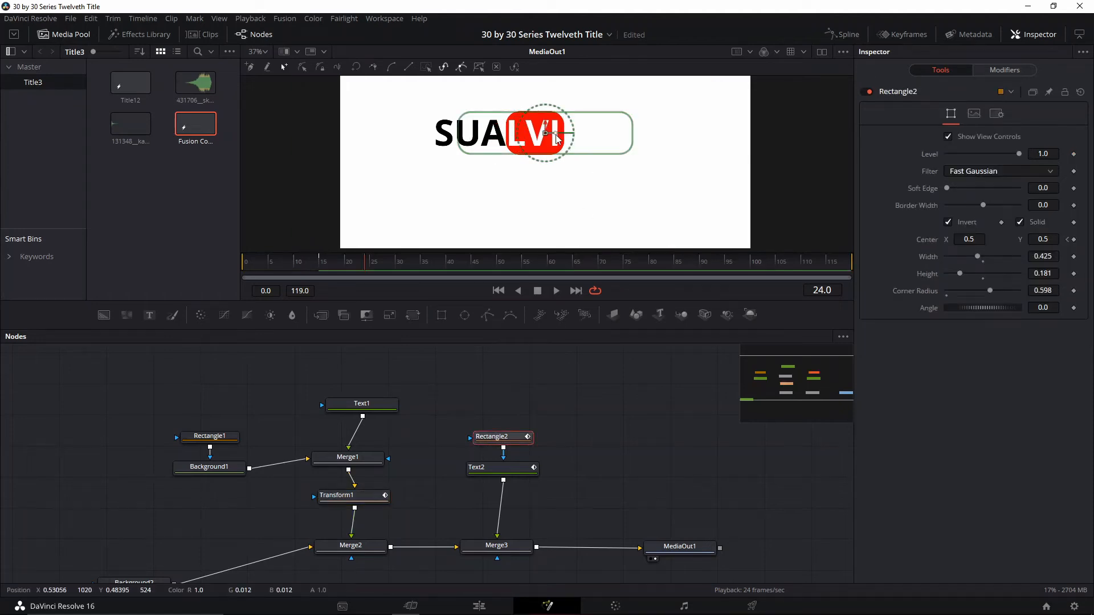
pyautogui.moveTo(548, 135); pyautogui.dragTo(487, 141)
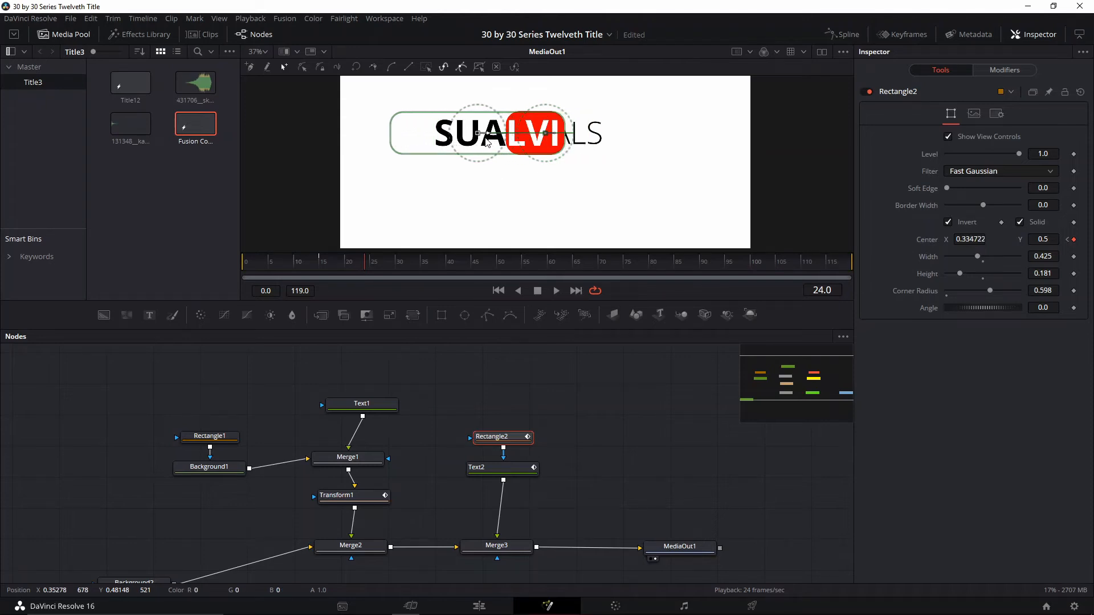
# At frame 24, move Text2's layout Center X to about 0.689 so VISUALS sits beside the red rectangle
pyautogui.click(504, 466)
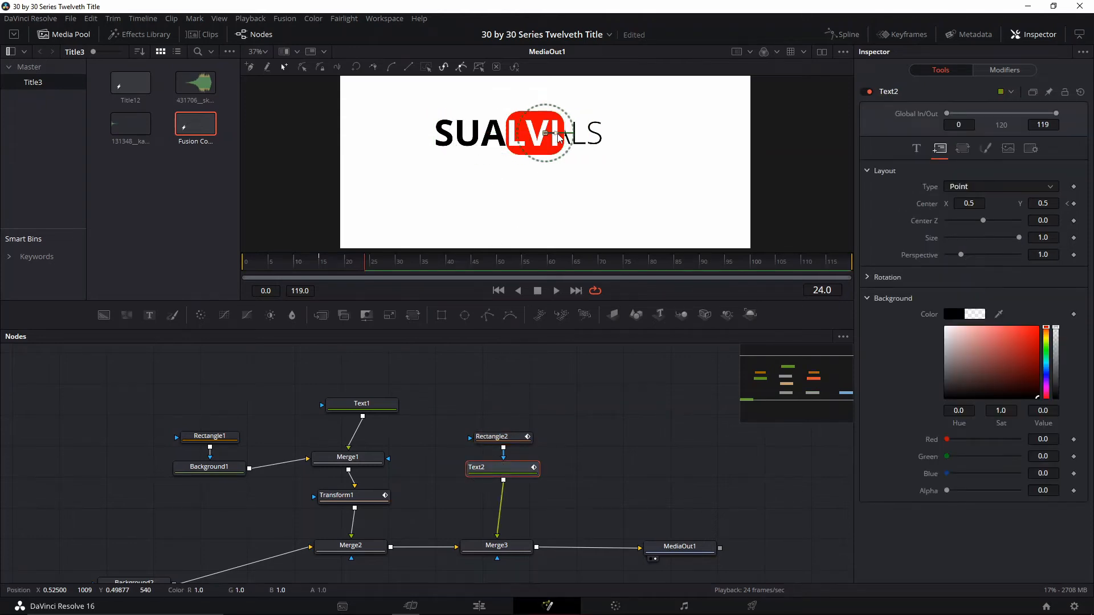
pyautogui.moveTo(559, 137); pyautogui.dragTo(522, 198)
pyautogui.scroll(-1, 525, 202)
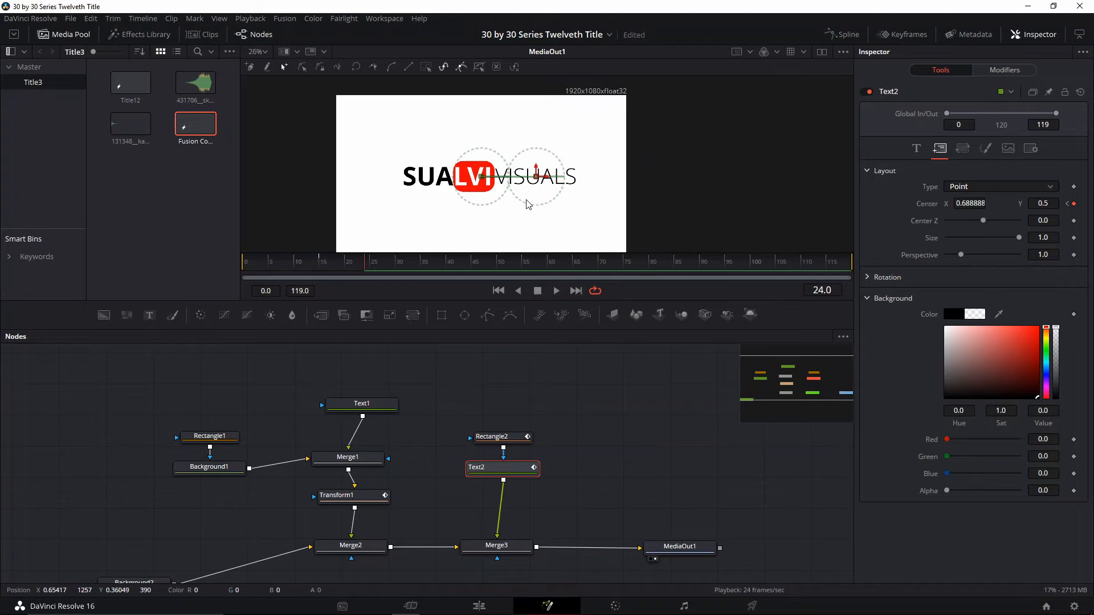
pyautogui.scroll(1, 524, 202)
# Play back the sliding animation from shortly before the first keyframes to check the VISUALS reveal
pyautogui.moveTo(359, 262)
pyautogui.mouseDown()
pyautogui.moveTo(327, 268)
pyautogui.moveTo(350, 262)
pyautogui.mouseUp()
pyautogui.press('space')
pyautogui.click(310, 266)
pyautogui.press('space')
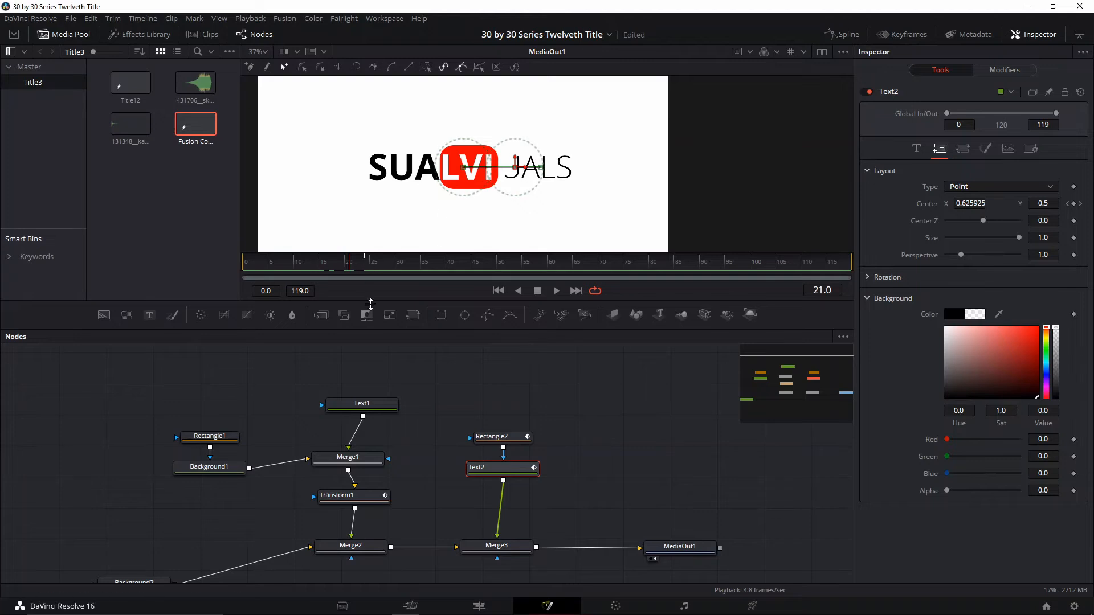
# At frame 18, shift the Rectangle2 mask's Center X to about 0.412 so it stays behind the logo's right edge
pyautogui.click(491, 437)
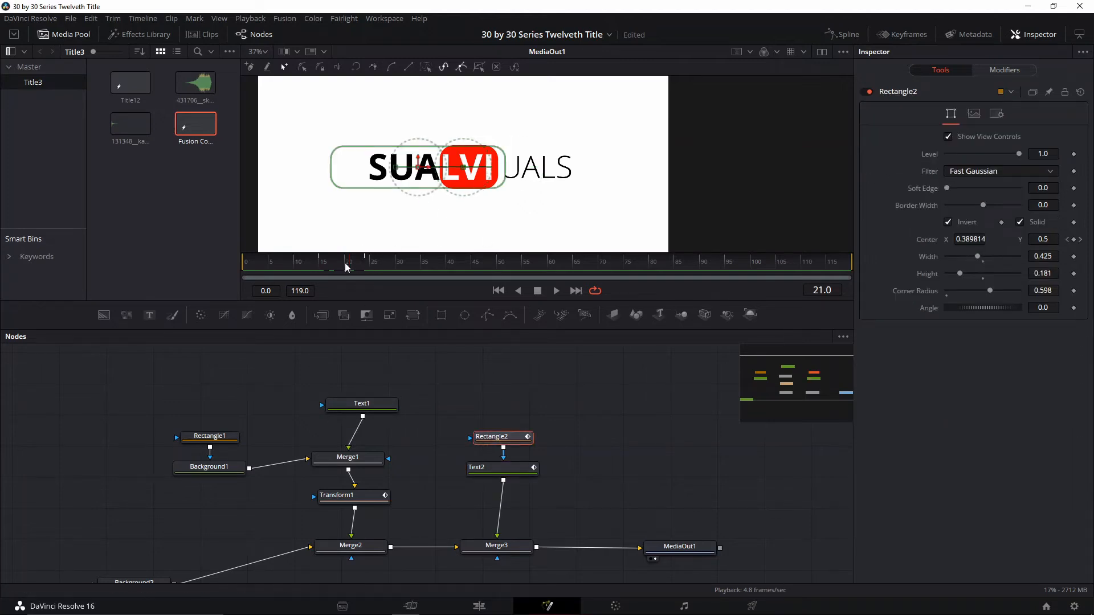
pyautogui.moveTo(355, 269); pyautogui.dragTo(335, 265)
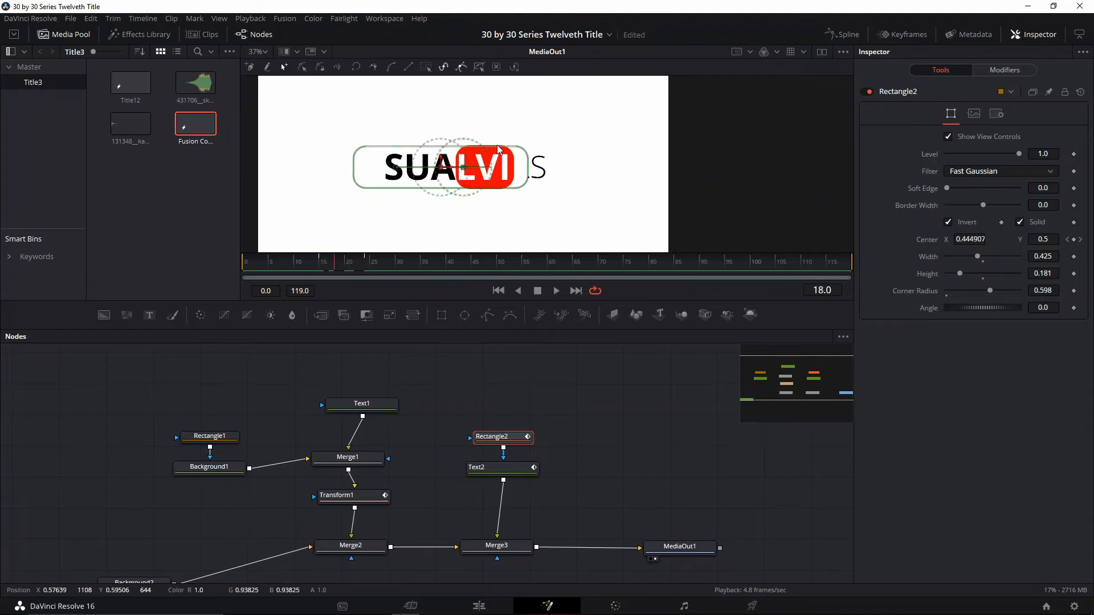
pyautogui.moveTo(455, 173); pyautogui.dragTo(439, 173)
# Scrub back to the start of the slide and play it to check the adjusted mask
pyautogui.click(347, 268)
pyautogui.moveTo(347, 268); pyautogui.dragTo(318, 274)
pyautogui.press('space')
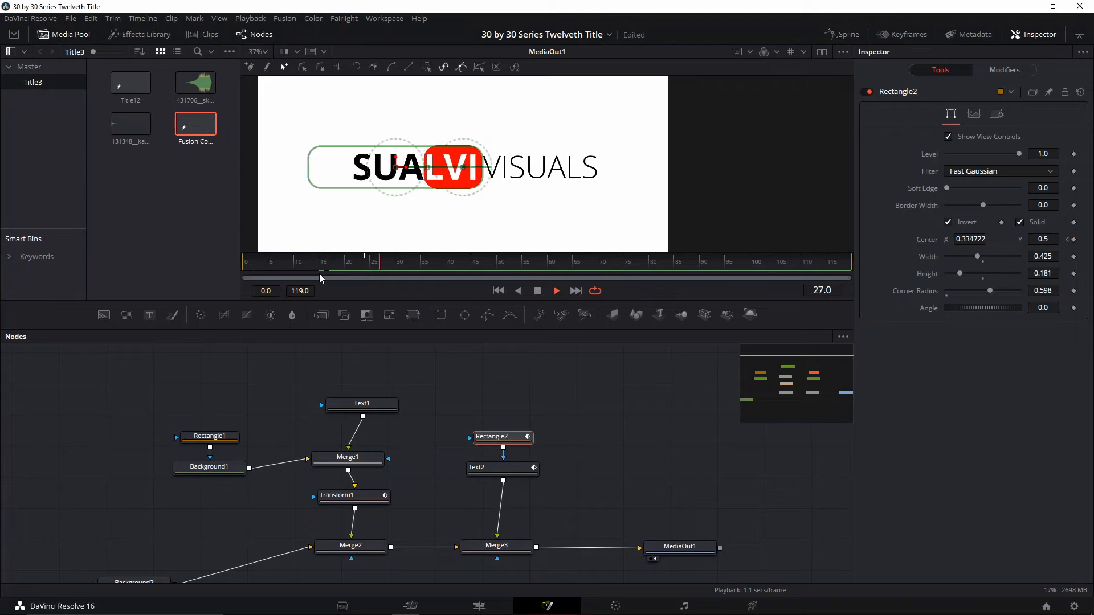
pyautogui.press('space')
# Show the displacement curves of Transform1, Rectangle2 and Text2 in the Spline editor
pyautogui.click(842, 34)
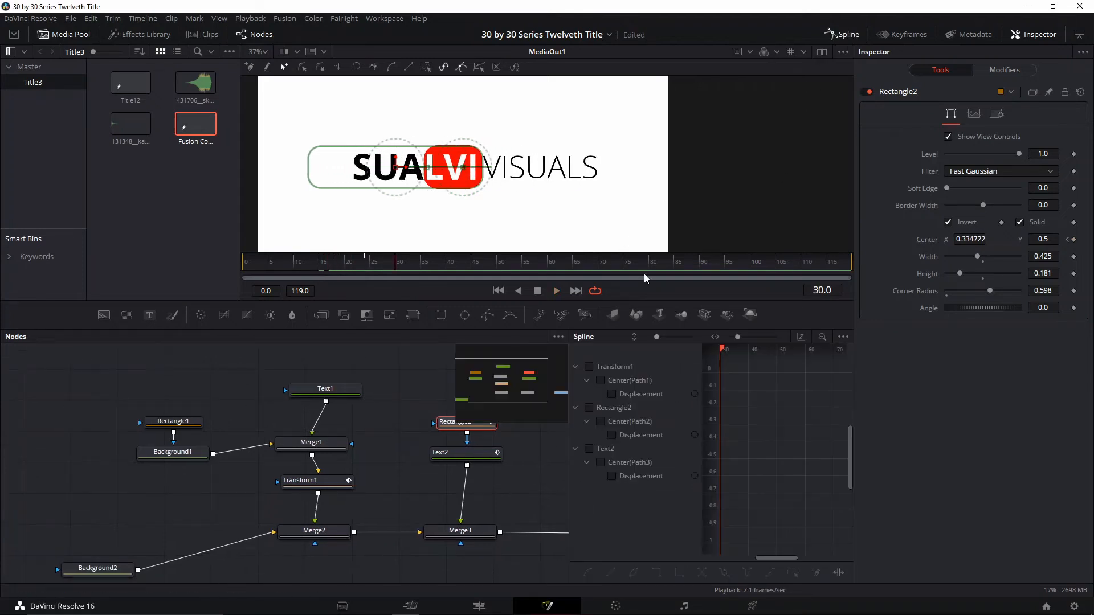
pyautogui.click(588, 366)
pyautogui.click(588, 421)
pyautogui.click(589, 408)
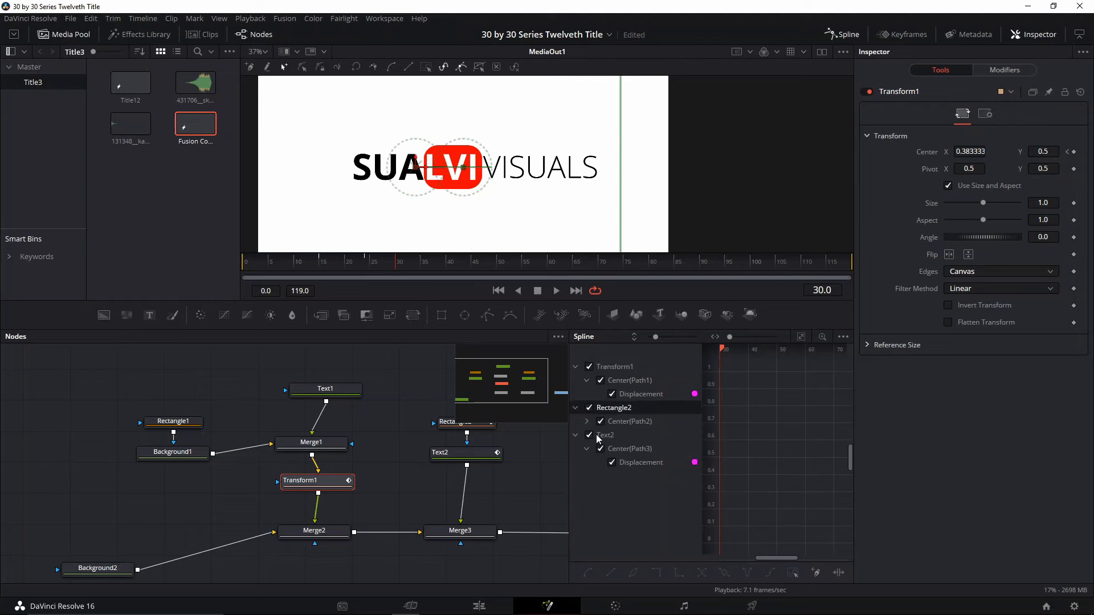
pyautogui.moveTo(798, 447); pyautogui.dragTo(772, 478)
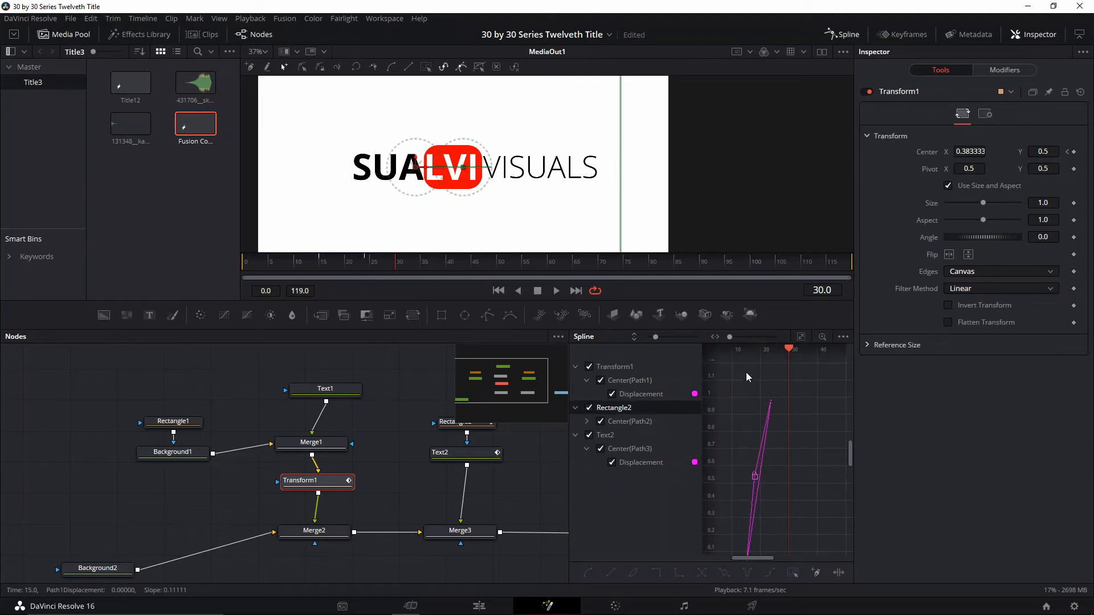
# Flatten the keyframes of the displacement curves, set their Ease Out to 100, and save the project
pyautogui.moveTo(745, 373); pyautogui.dragTo(812, 445)
pyautogui.press('f')
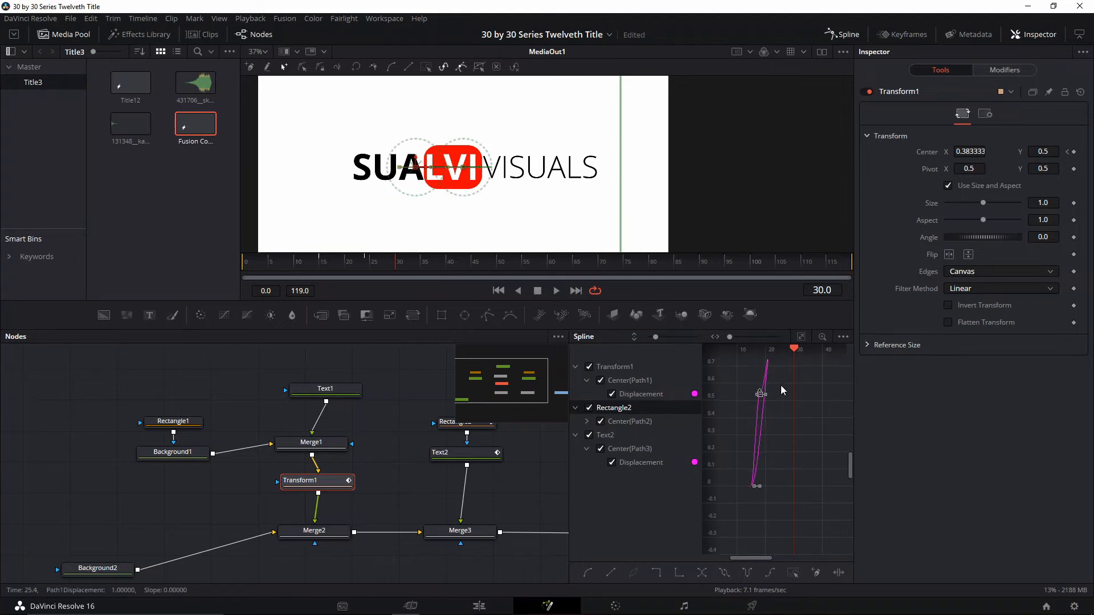
pyautogui.press('t')
pyautogui.moveTo(827, 351); pyautogui.dragTo(862, 352)
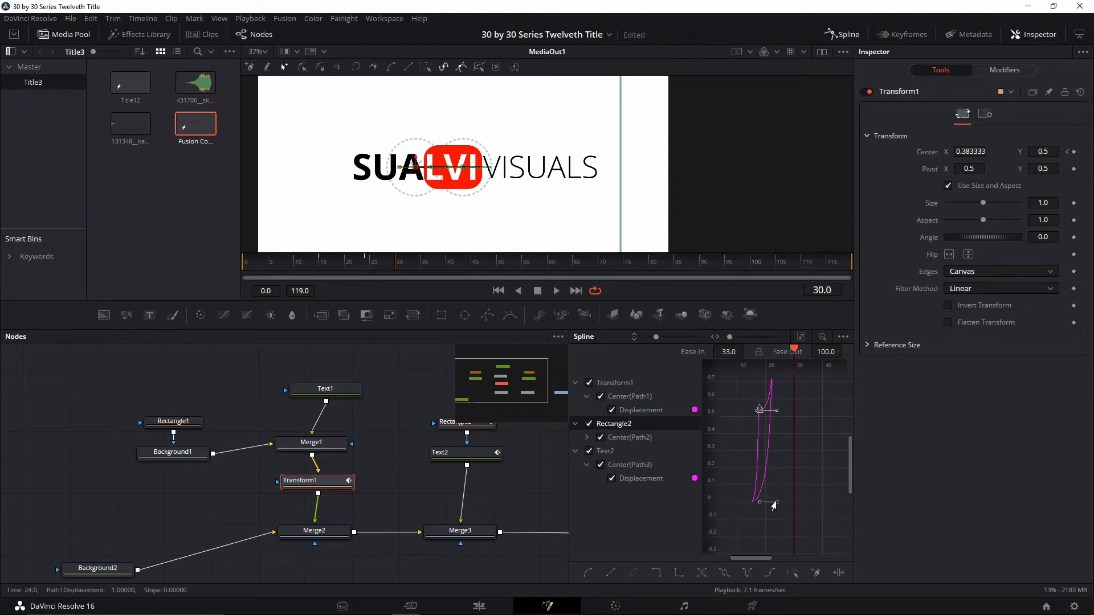
pyautogui.click(606, 452)
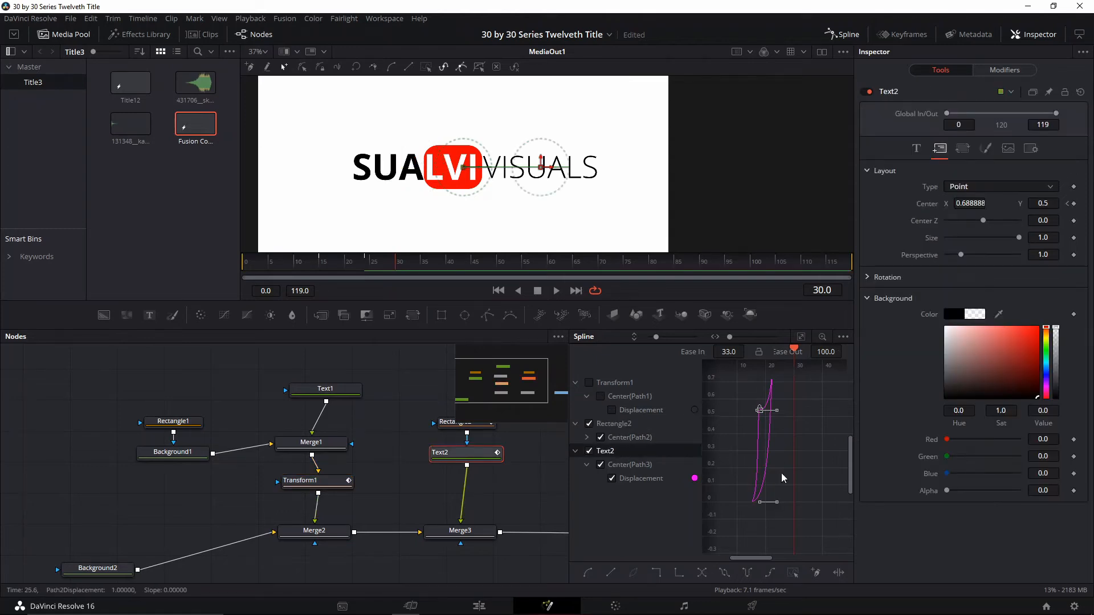
pyautogui.moveTo(735, 469); pyautogui.dragTo(770, 518)
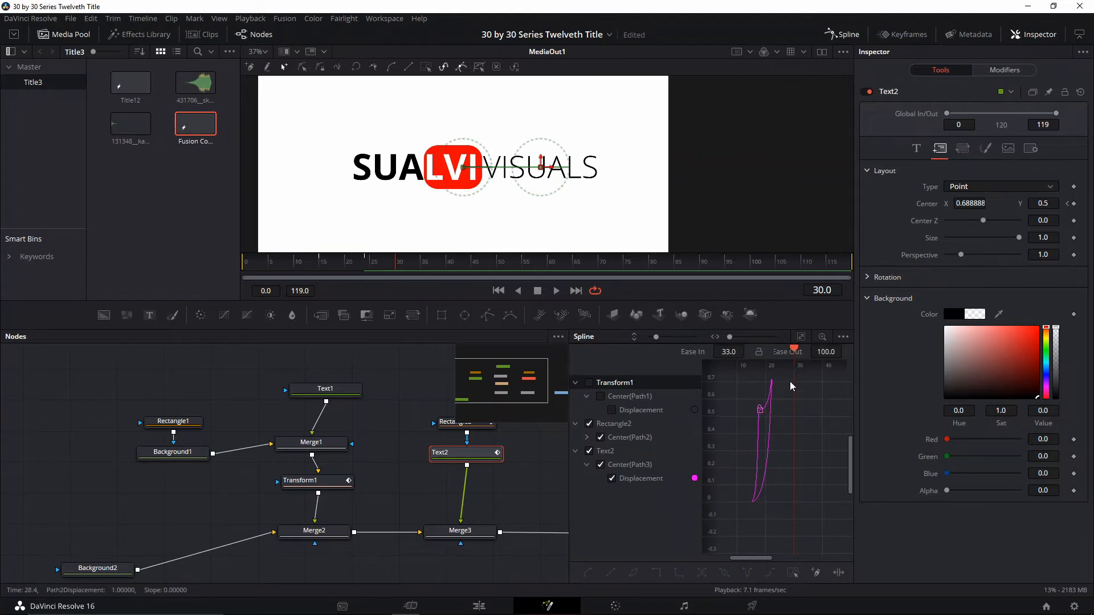
pyautogui.hotkey('ctrl', 's')
# Play back the eased slide and examine the VISUALS reveal between frames 19 and 22
pyautogui.click(312, 267)
pyautogui.press('space')
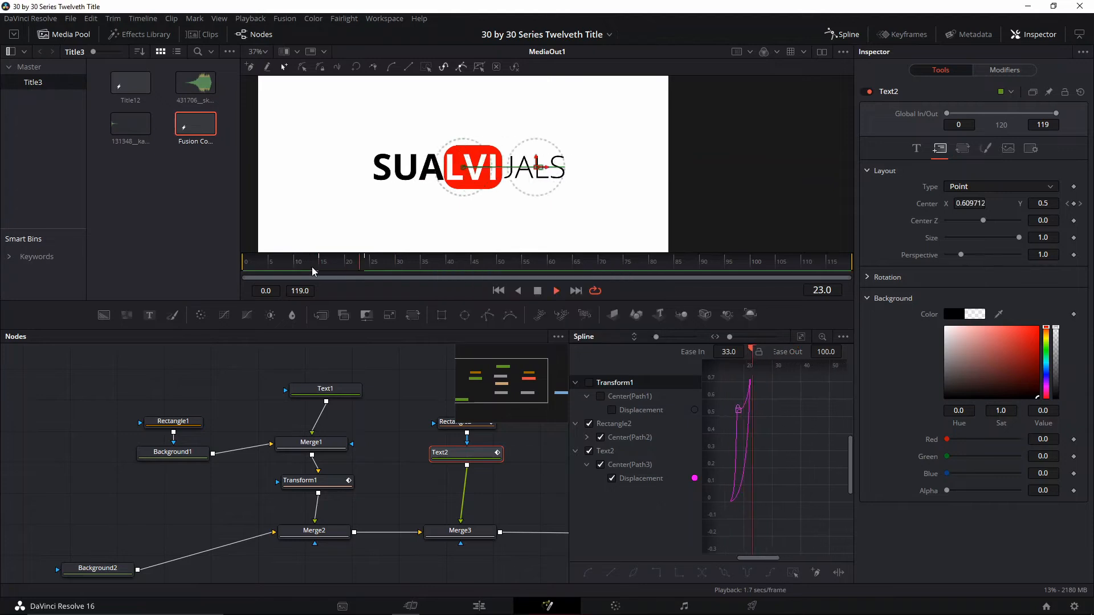
pyautogui.click(356, 270)
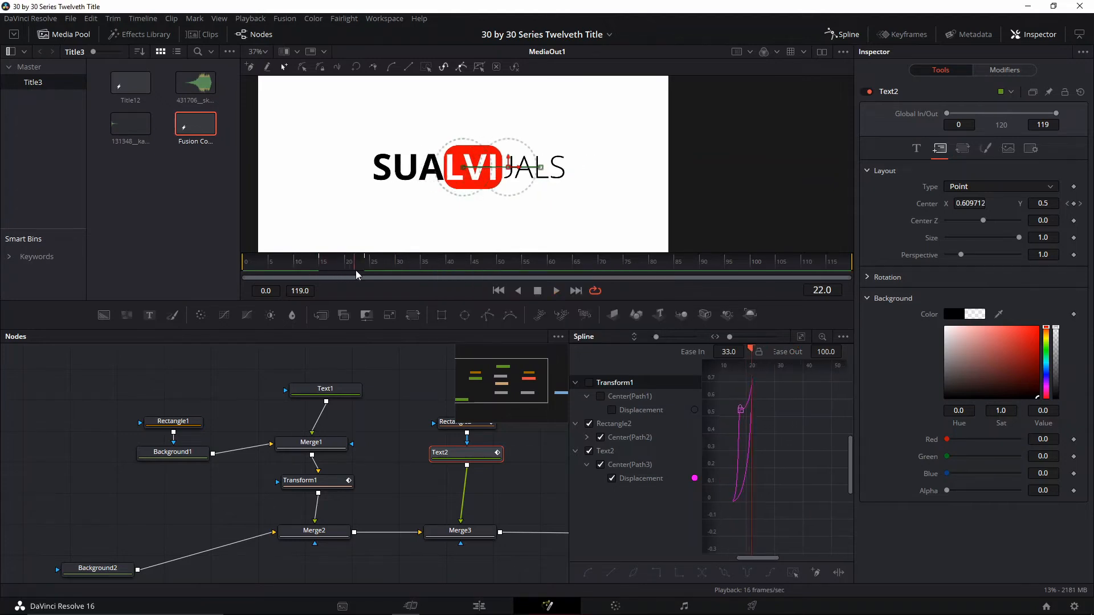
pyautogui.moveTo(356, 270); pyautogui.dragTo(340, 266)
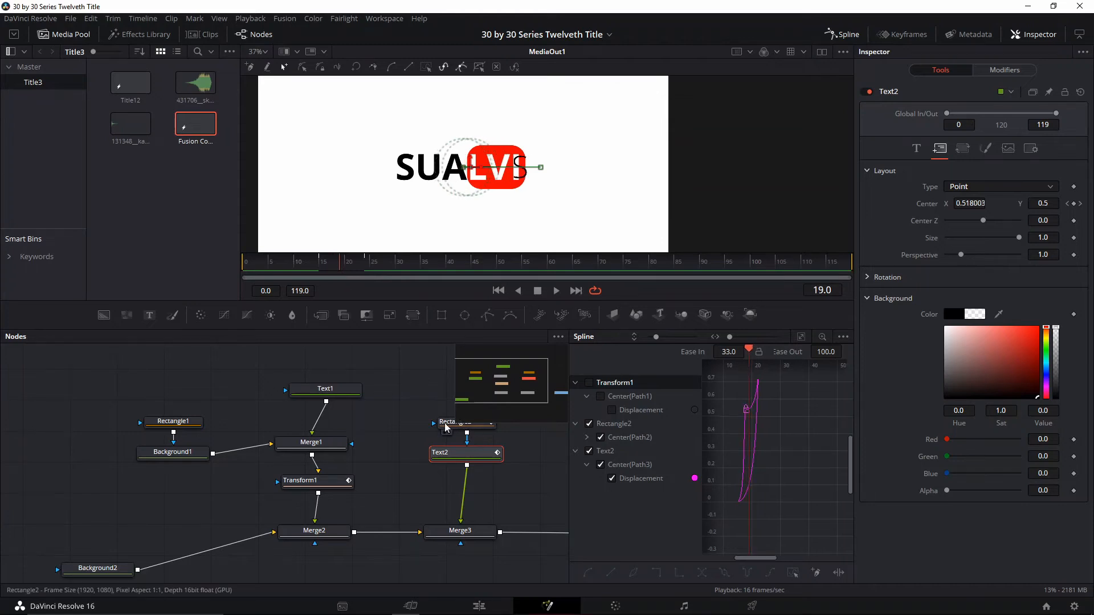
# Remove the Rectangle2 mask's Center keyframe at frame 18
pyautogui.click(446, 426)
pyautogui.click(336, 269)
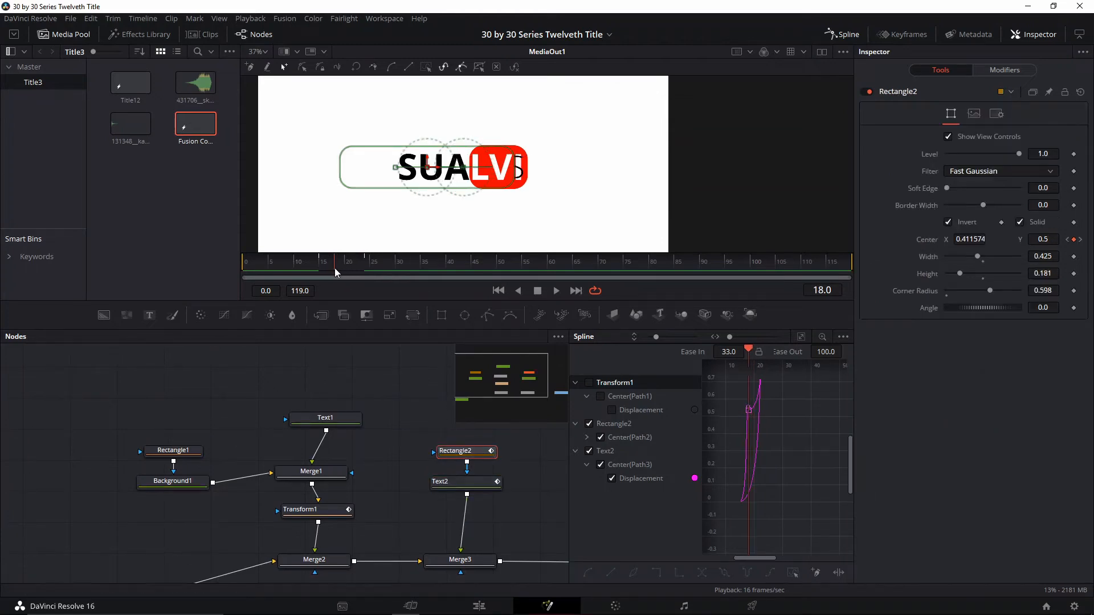
pyautogui.rightClick(1073, 240)
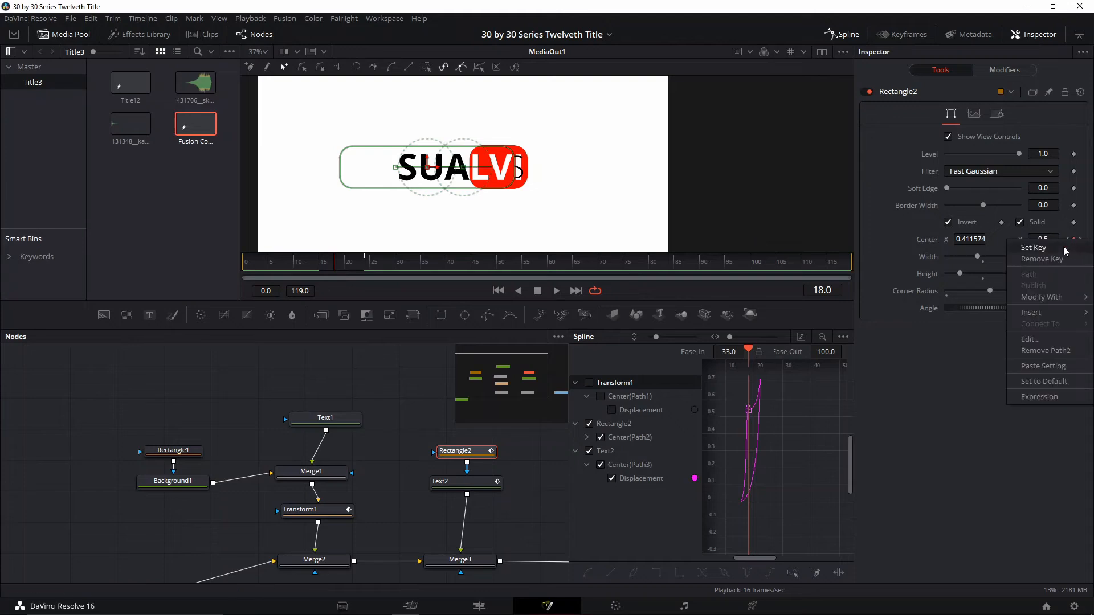
pyautogui.click(1062, 260)
# Play back the slide, close the Spline editor, and examine the frames around the end of the move
pyautogui.press('space')
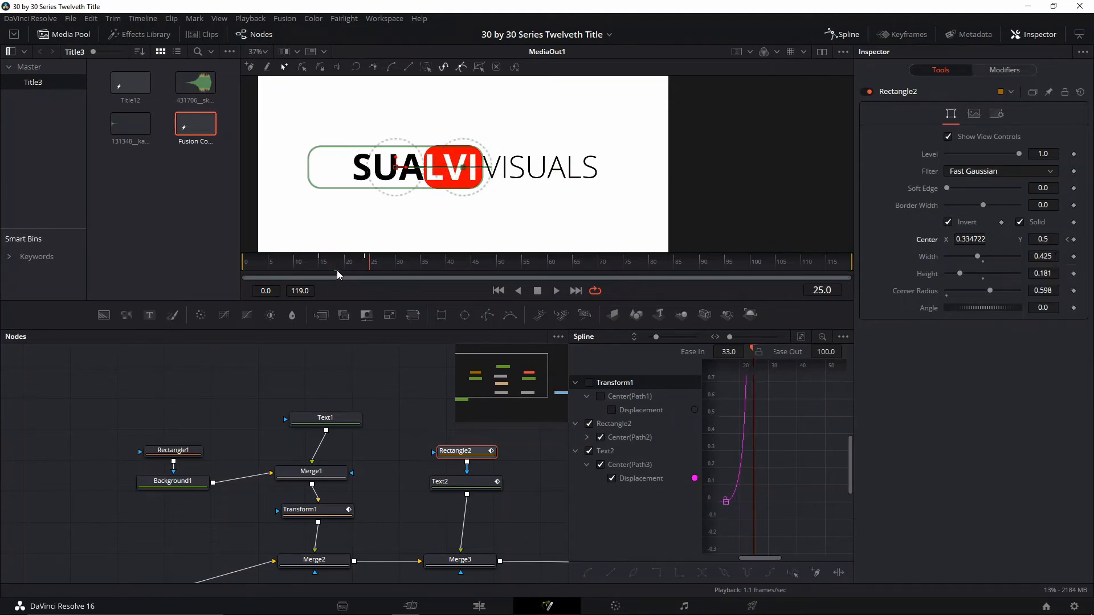
pyautogui.click(317, 268)
pyautogui.press('space')
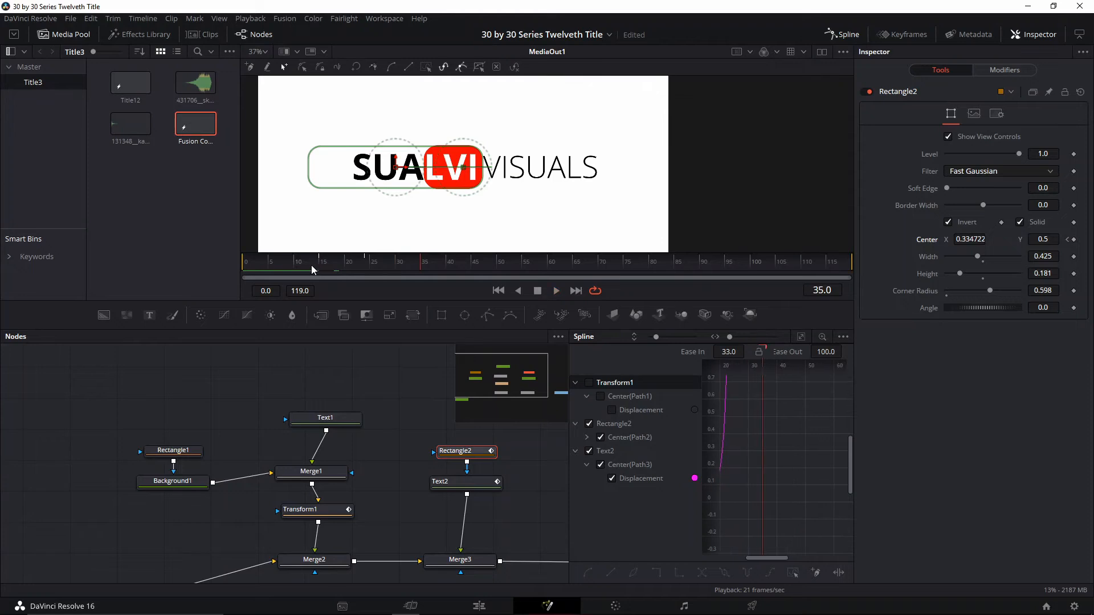
pyautogui.click(322, 268)
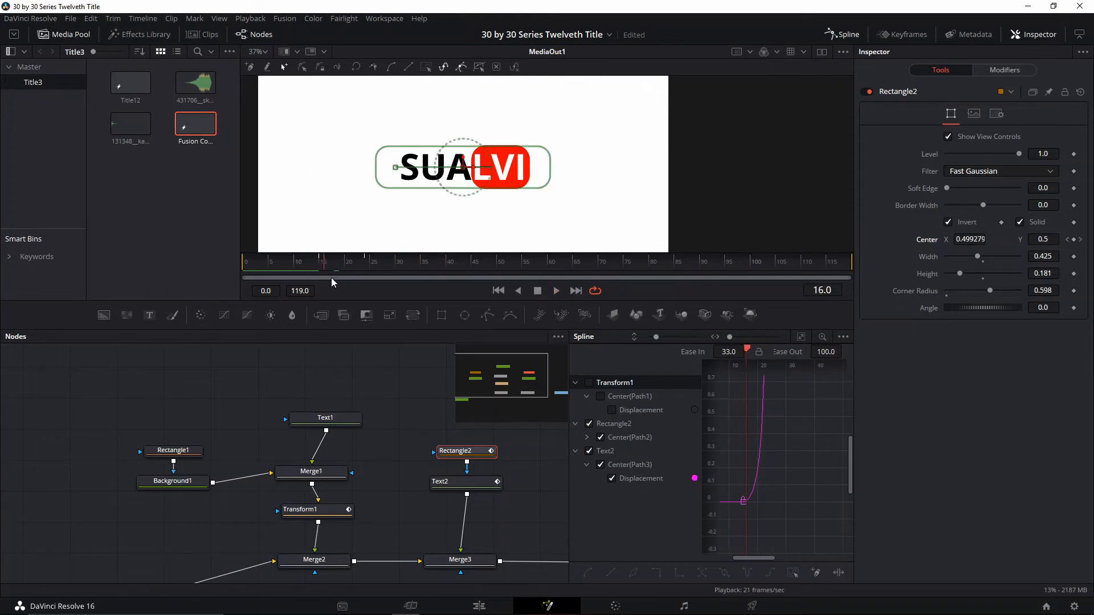
pyautogui.click(373, 264)
pyautogui.click(850, 36)
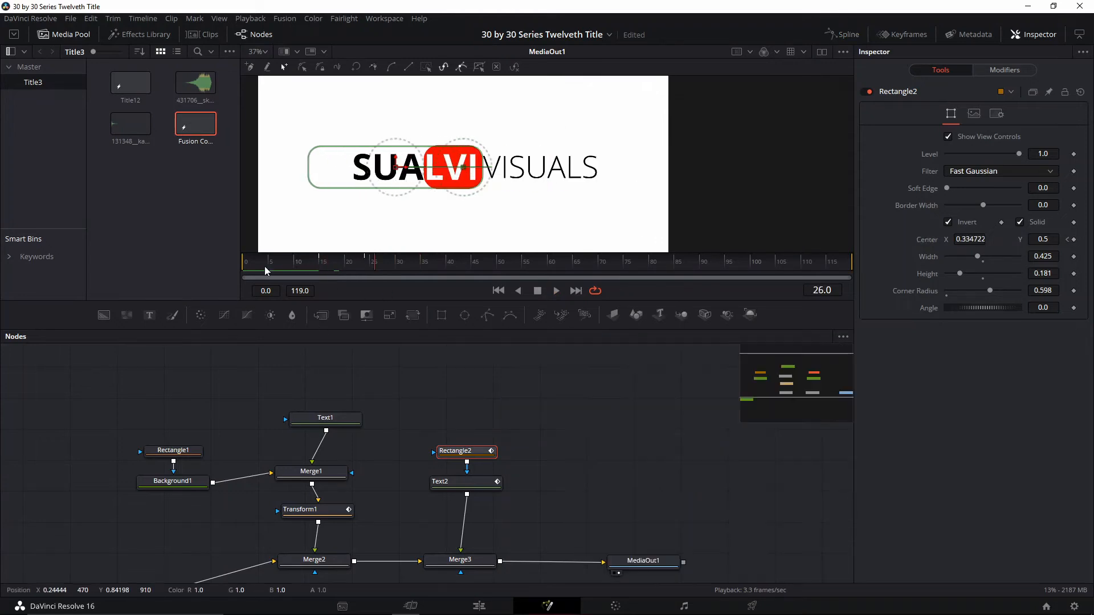
pyautogui.click(327, 268)
pyautogui.click(373, 263)
pyautogui.click(367, 262)
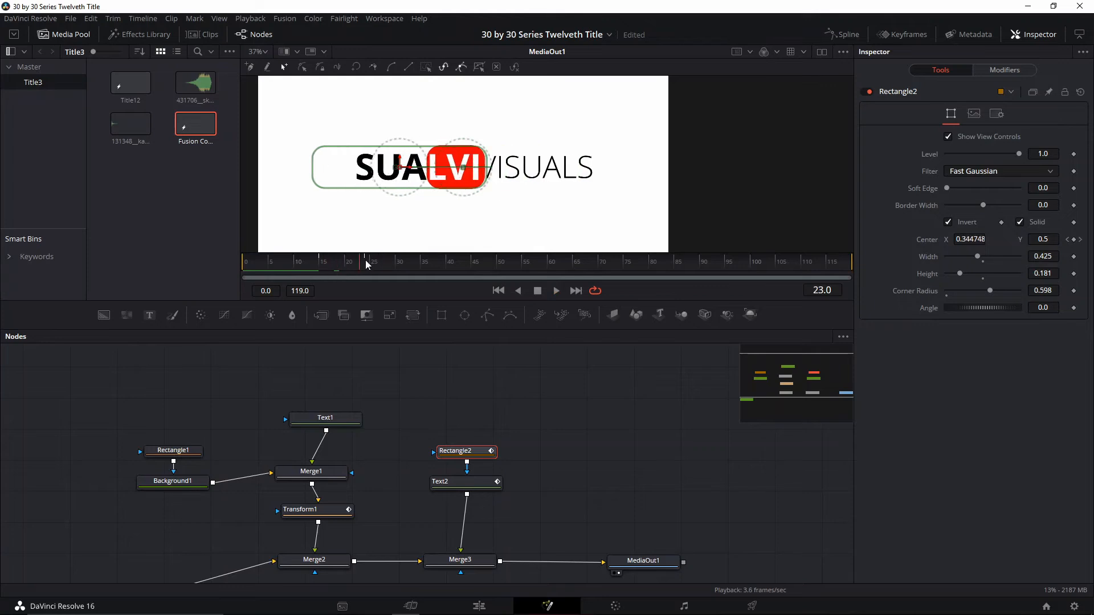
pyautogui.press('Left')
# At frame 22, keyframe Text2's layout background color and Text1's text color
pyautogui.press('Left')
pyautogui.moveTo(520, 437); pyautogui.dragTo(506, 429)
pyautogui.click(463, 480)
pyautogui.press('Right')
pyautogui.press('Left')
pyautogui.press('Left')
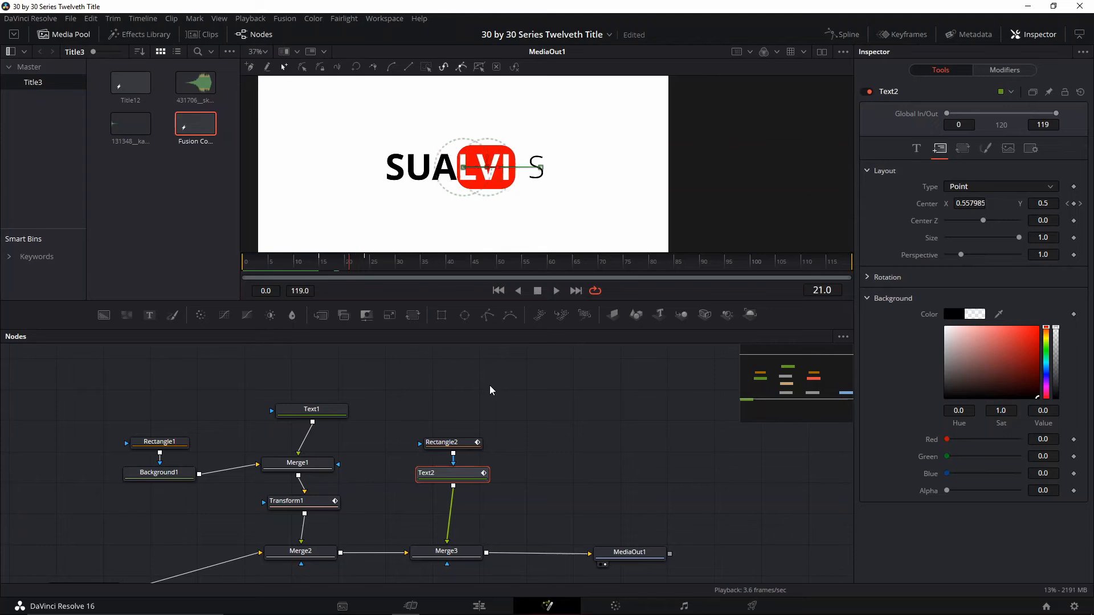
pyautogui.press('Right')
pyautogui.press('Right')
pyautogui.press('Right')
pyautogui.press('Left')
pyautogui.press('Left')
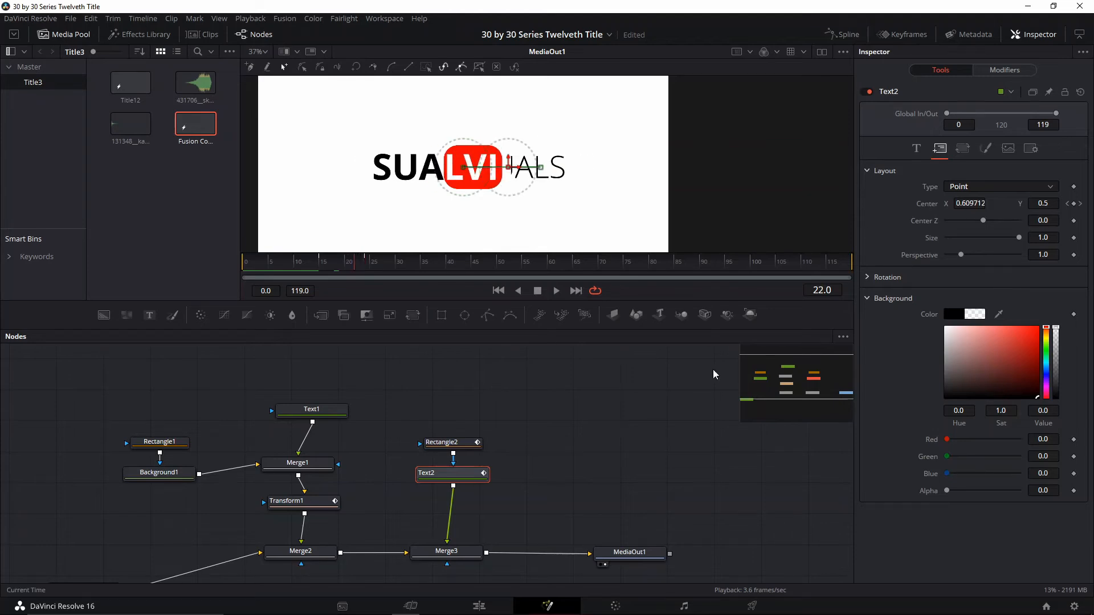
pyautogui.click(1074, 315)
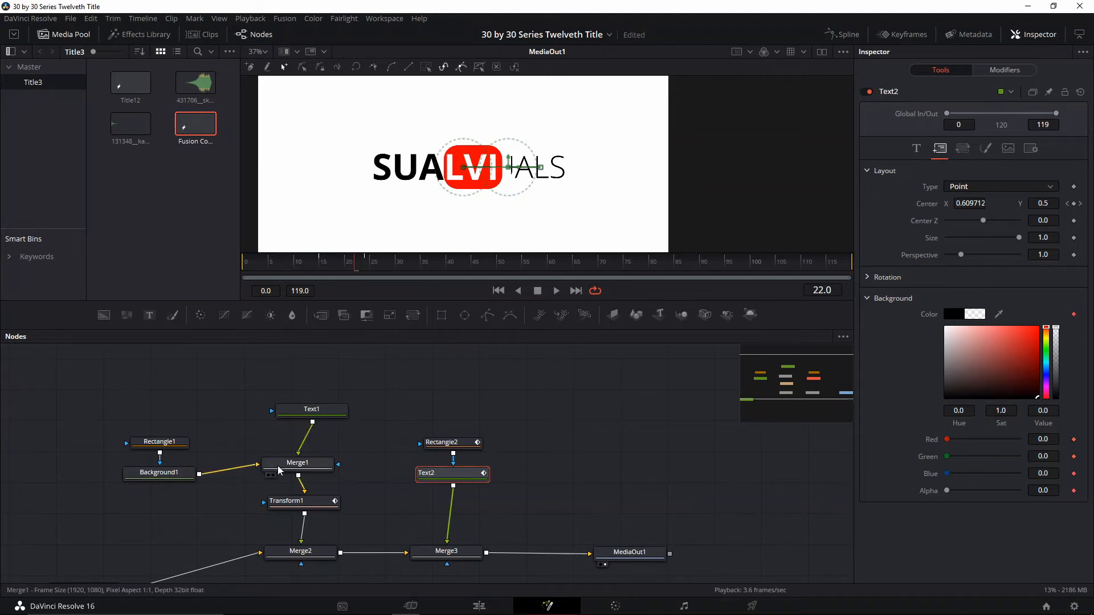
pyautogui.click(299, 416)
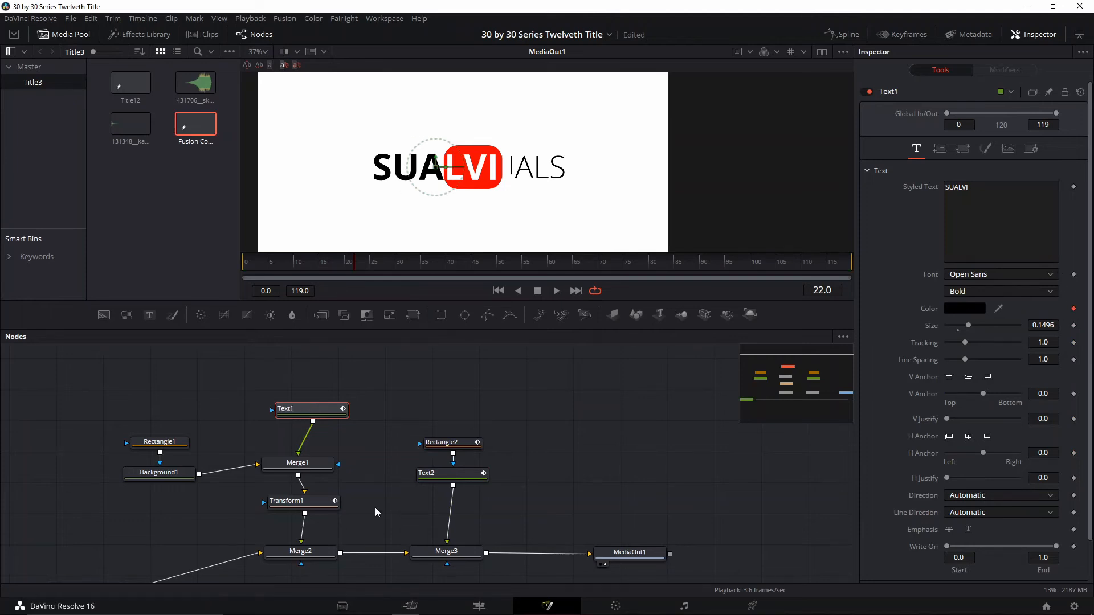
# At frame 22, keyframe the colors of Background1 and Background2
pyautogui.click(159, 473)
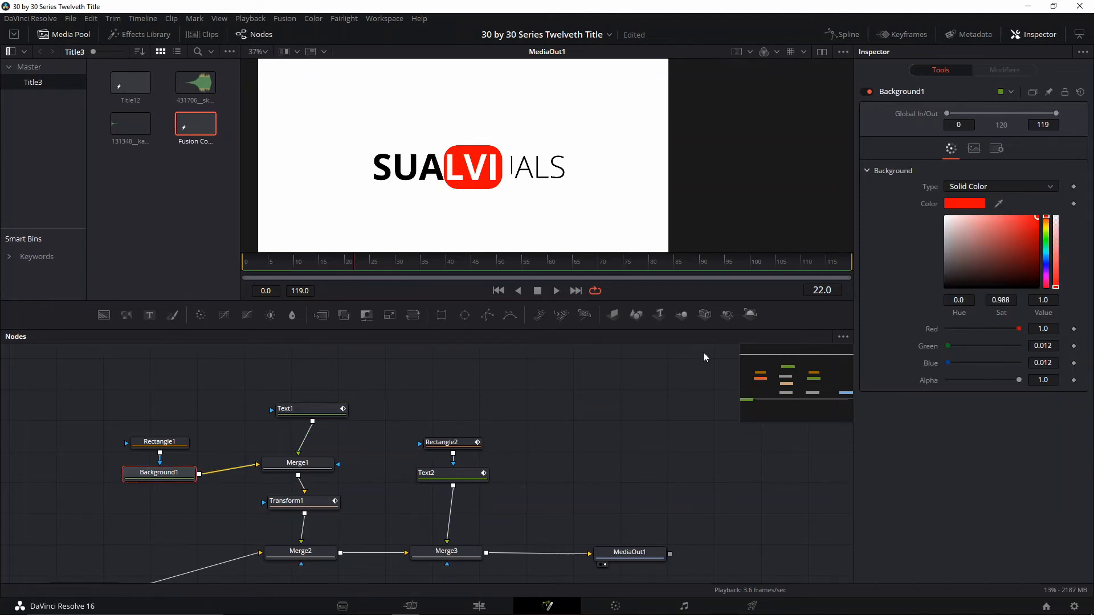
pyautogui.click(1073, 204)
pyautogui.scroll(-2, 570, 446)
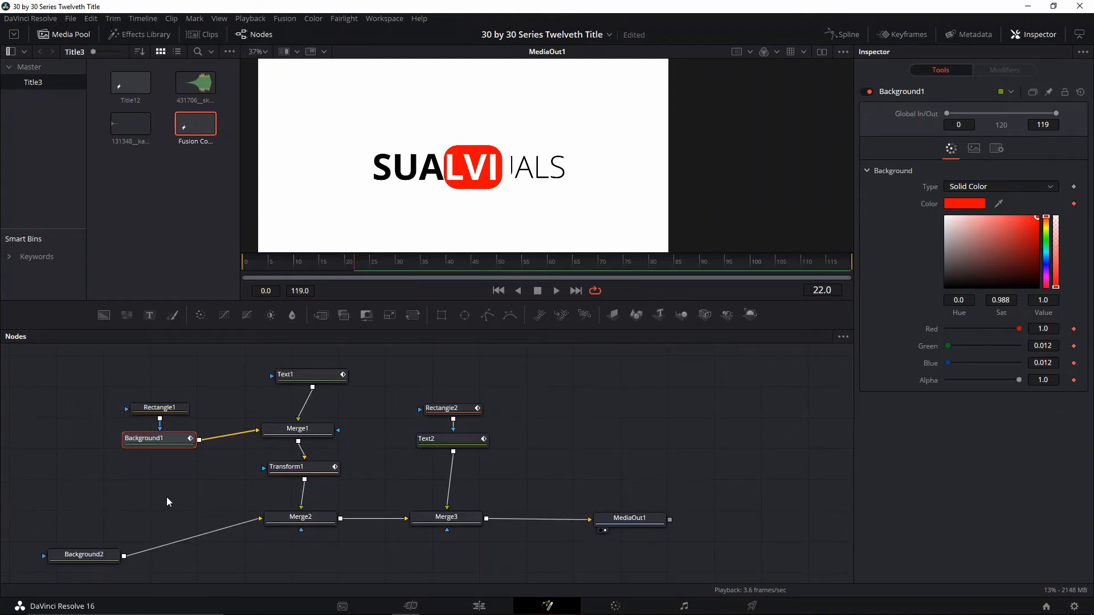
pyautogui.click(82, 553)
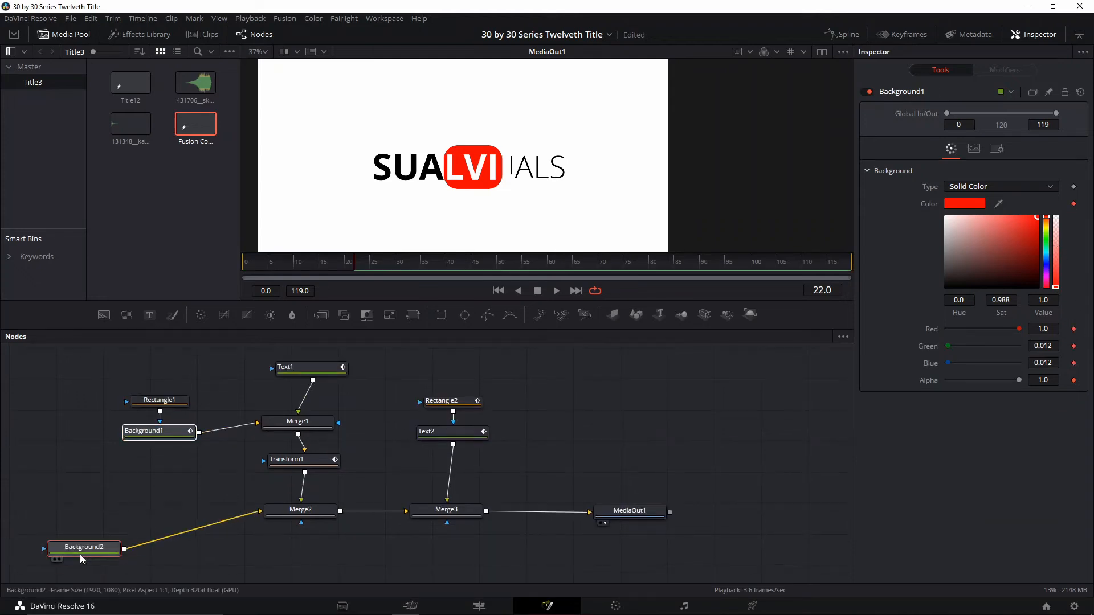
pyautogui.click(1073, 204)
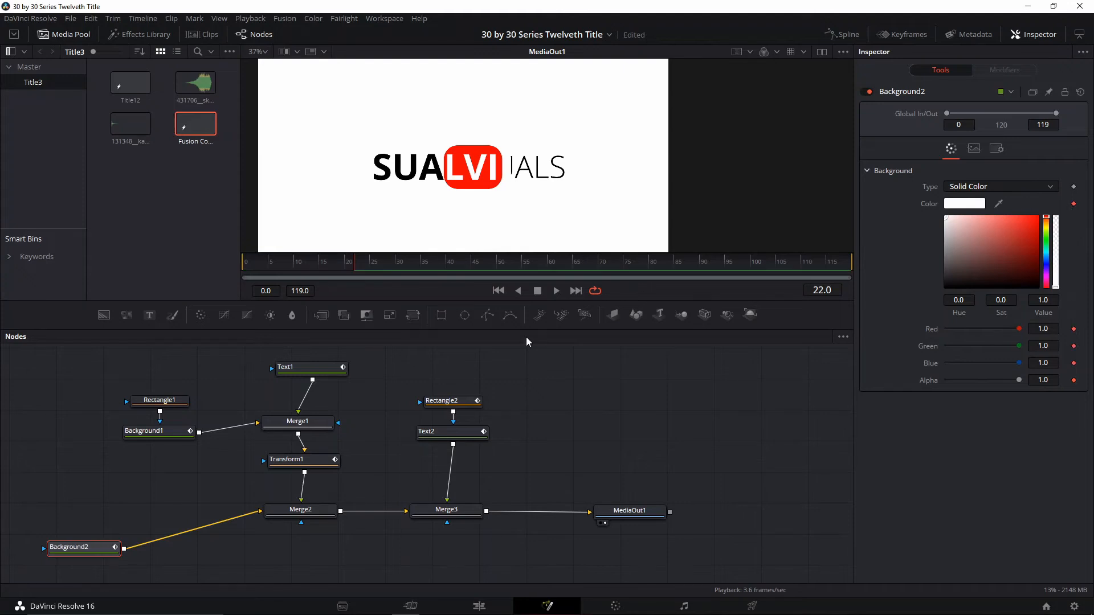
# At frame 23, change Background2 to red and Background1 to white
pyautogui.press('Right')
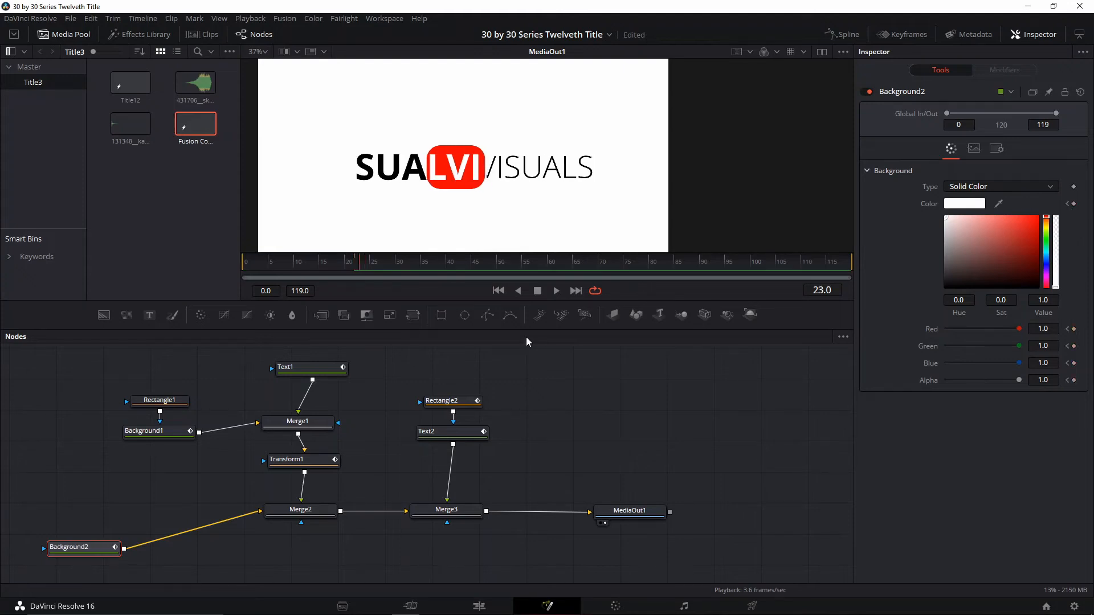
pyautogui.moveTo(969, 224); pyautogui.dragTo(892, 208)
pyautogui.click(165, 430)
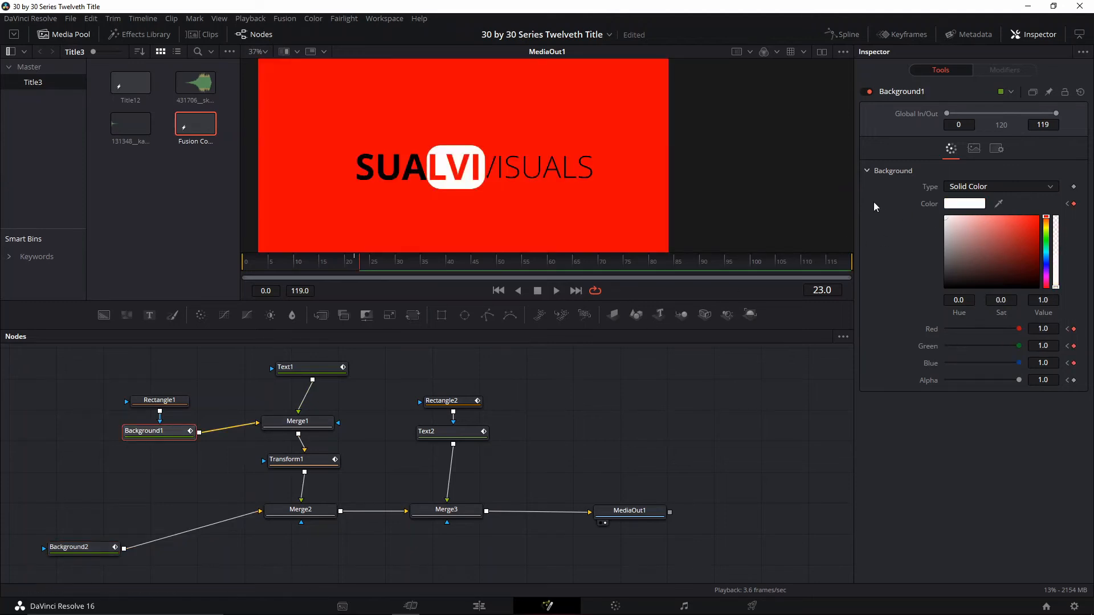
# At frame 23, change Text1's text color to white (#ffffff)
pyautogui.click(315, 367)
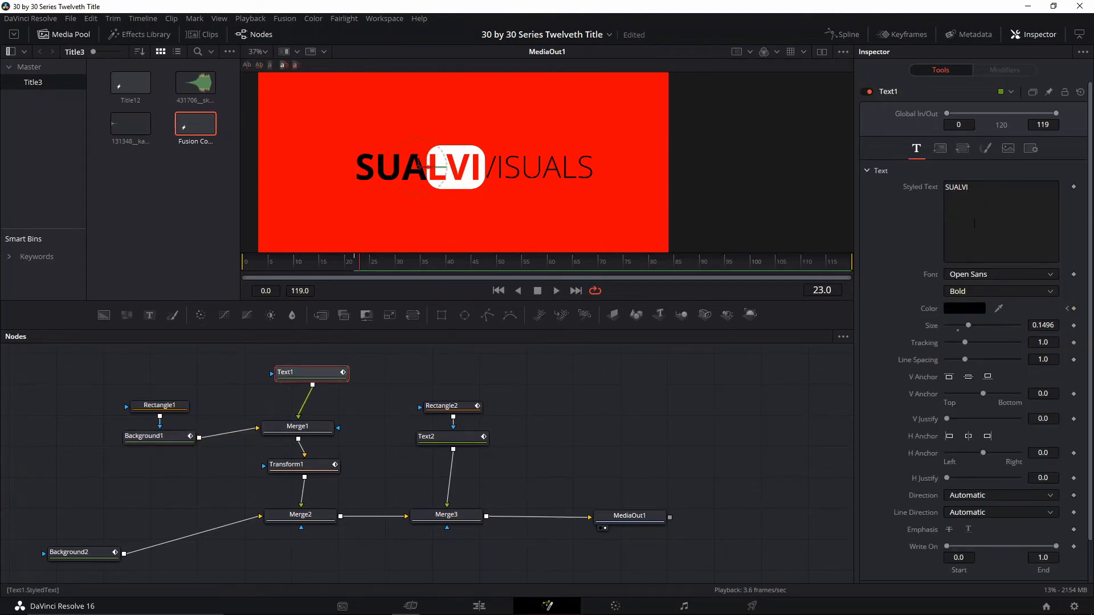
pyautogui.click(969, 308)
pyautogui.moveTo(675, 209); pyautogui.dragTo(665, 196)
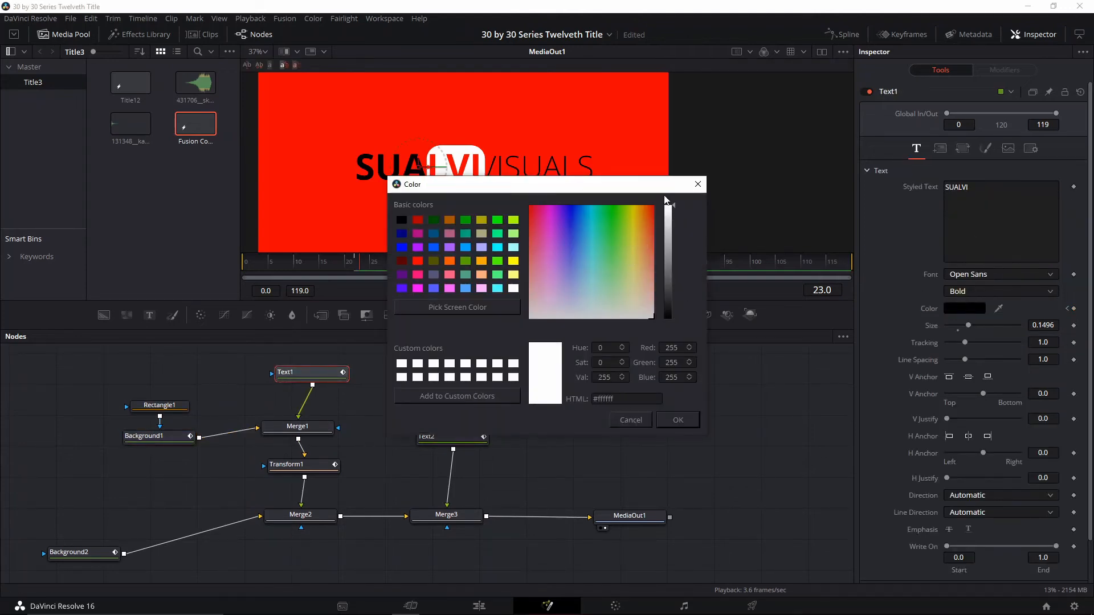
pyautogui.click(680, 424)
pyautogui.click(450, 436)
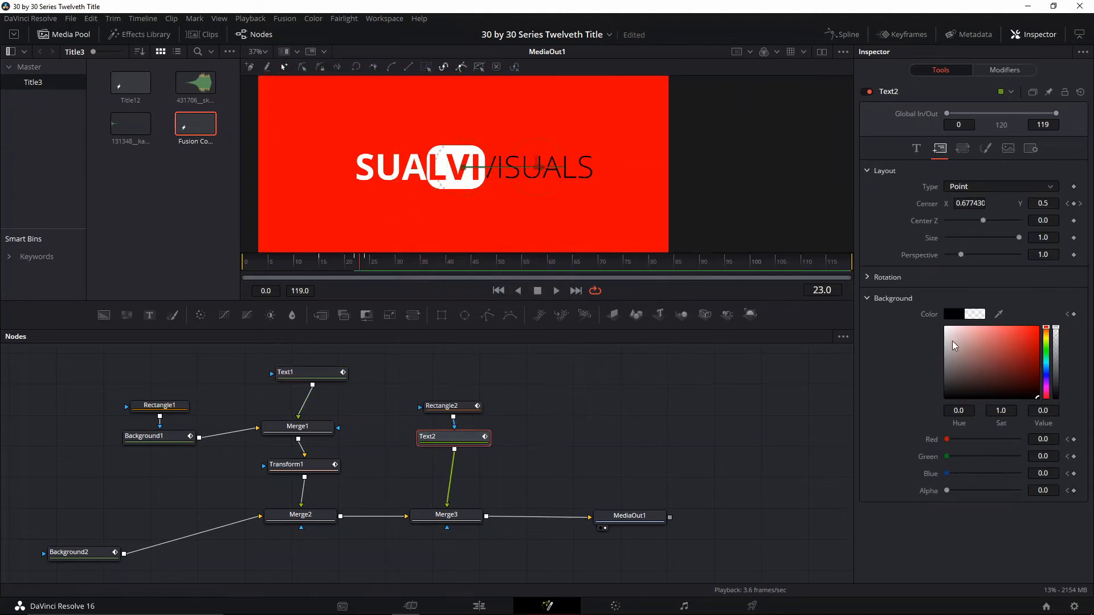
pyautogui.moveTo(952, 340); pyautogui.dragTo(941, 324)
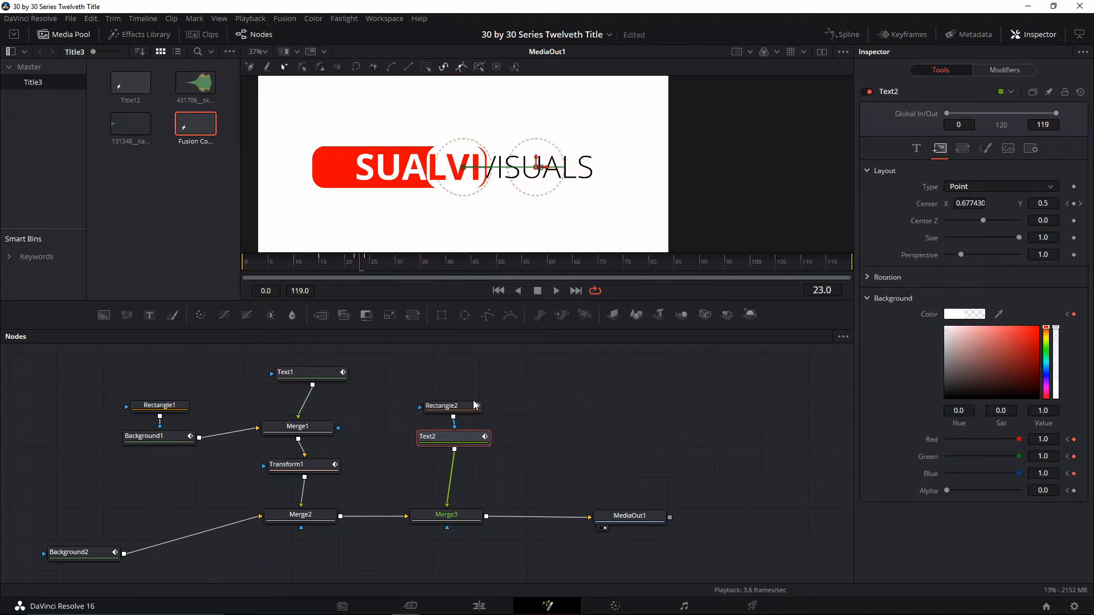
pyautogui.hotkey('ctrl', 'z')
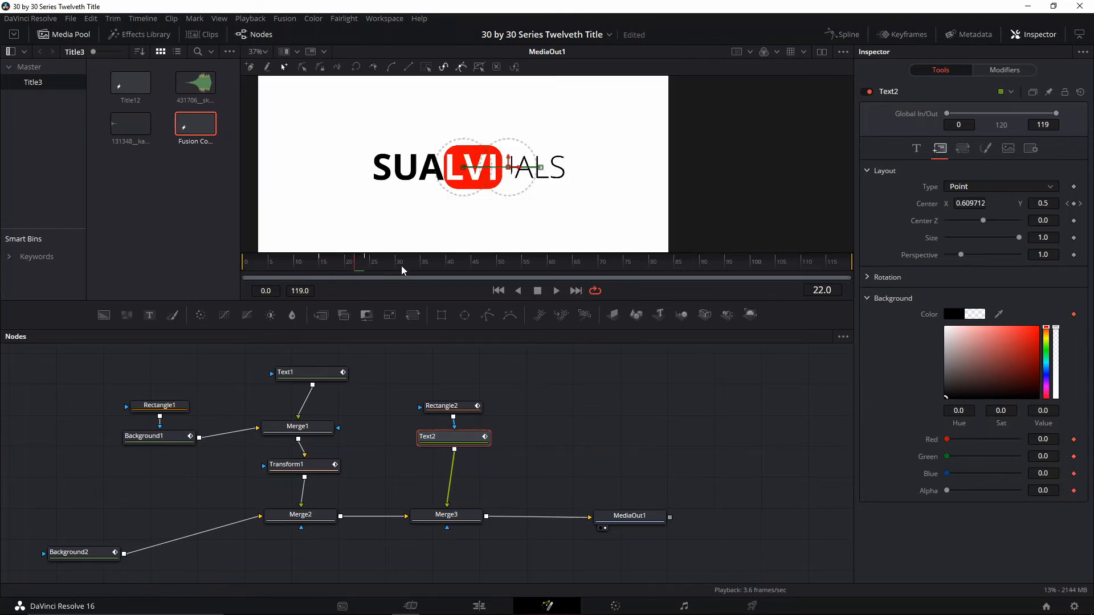
# Keyframe Text2's text color at frame 22, turning it white at frame 23, and play back the color change
pyautogui.click(922, 151)
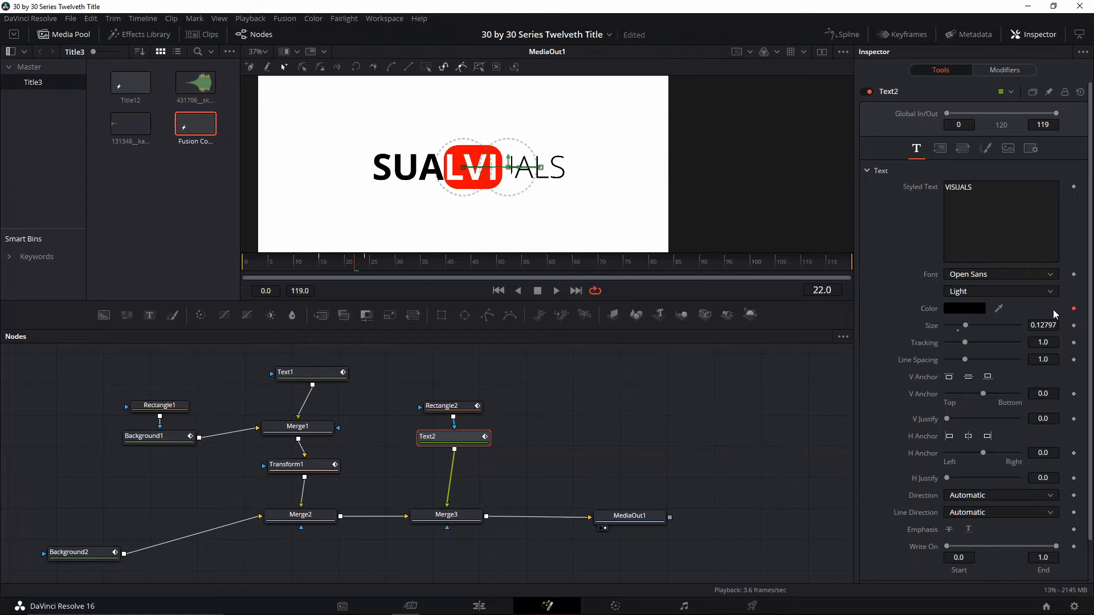
pyautogui.press('Right')
pyautogui.click(964, 310)
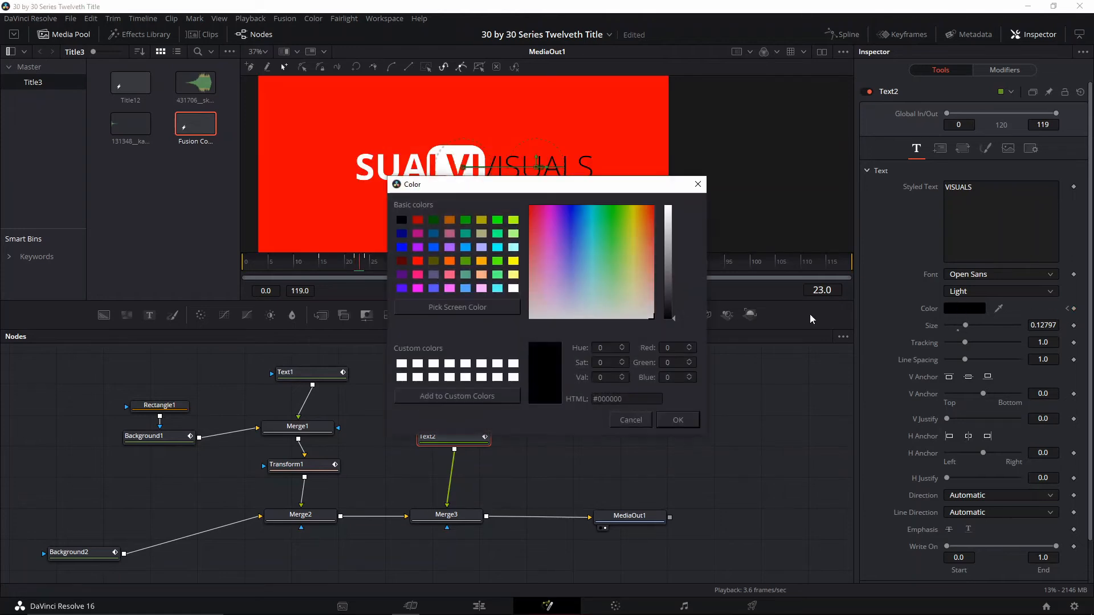
pyautogui.click(678, 426)
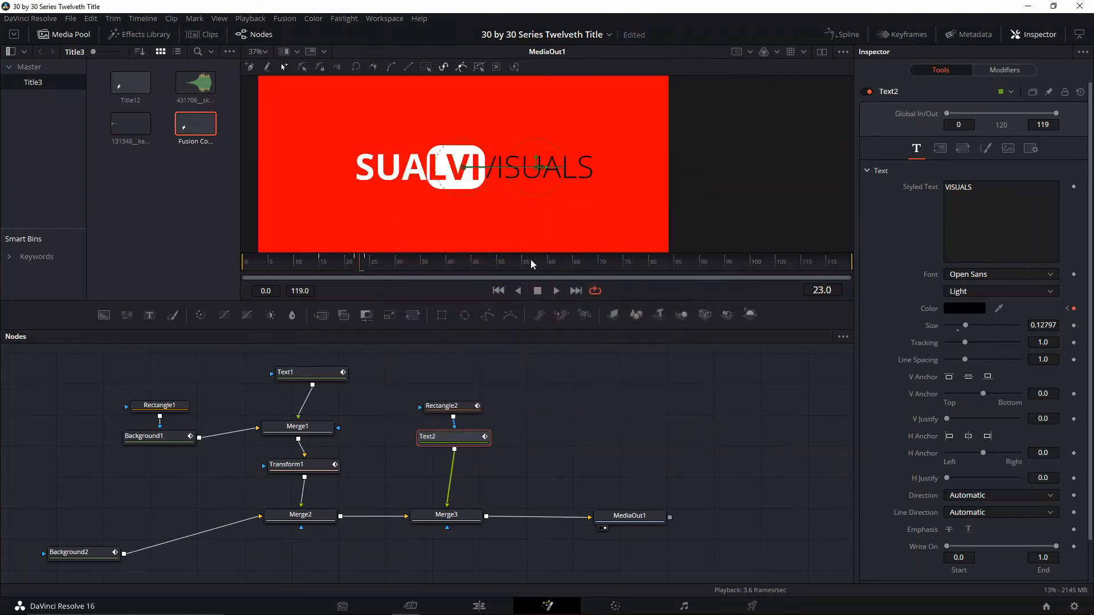
pyautogui.click(954, 309)
pyautogui.moveTo(664, 279); pyautogui.dragTo(673, 200)
pyautogui.click(679, 421)
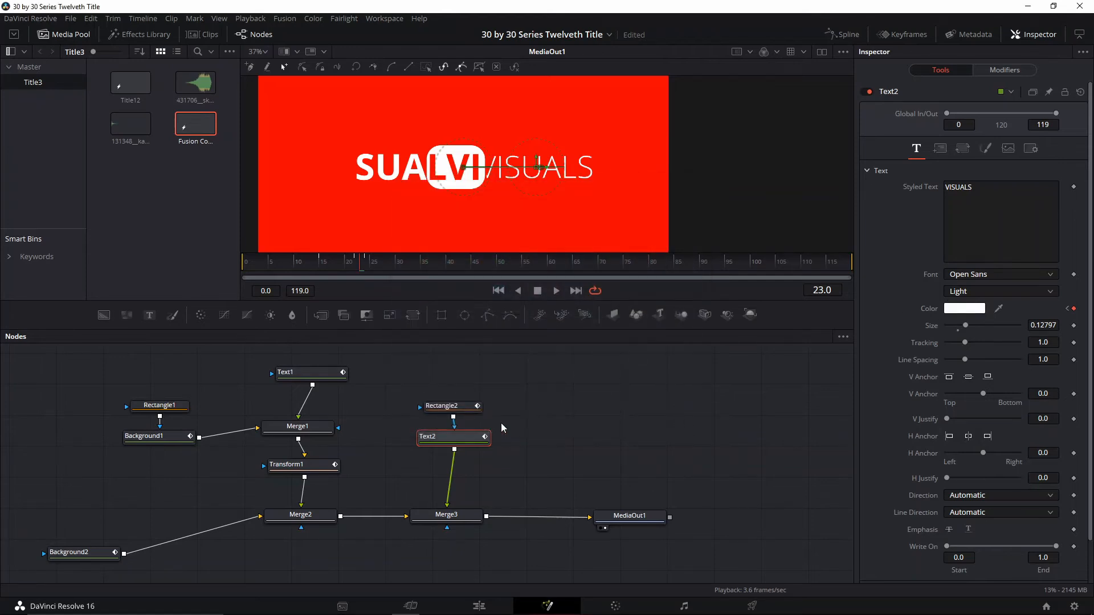
pyautogui.press('space')
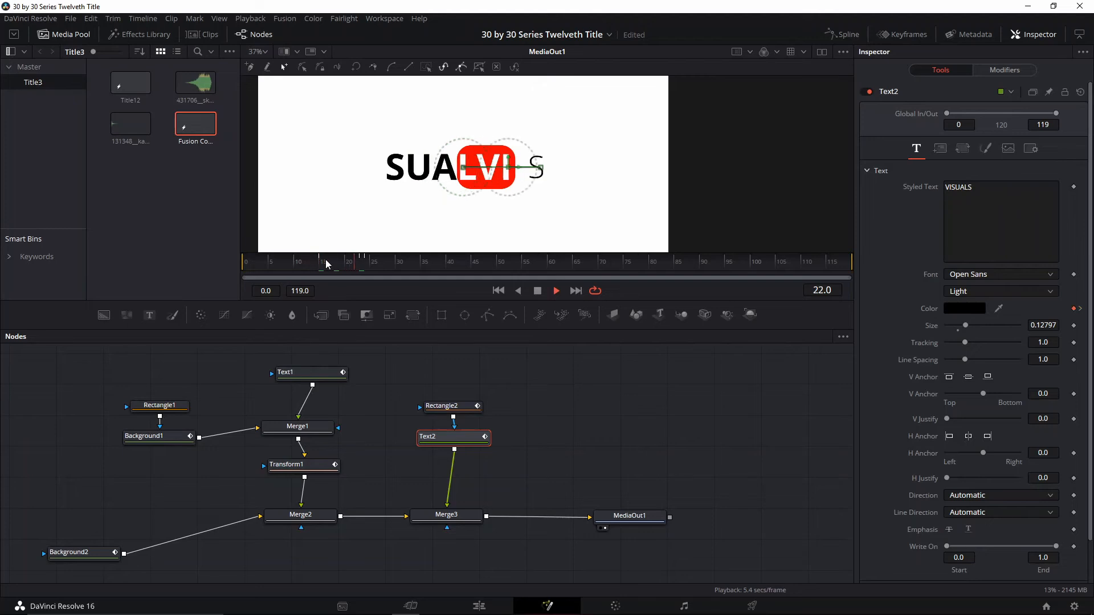
pyautogui.moveTo(370, 268); pyautogui.dragTo(368, 266)
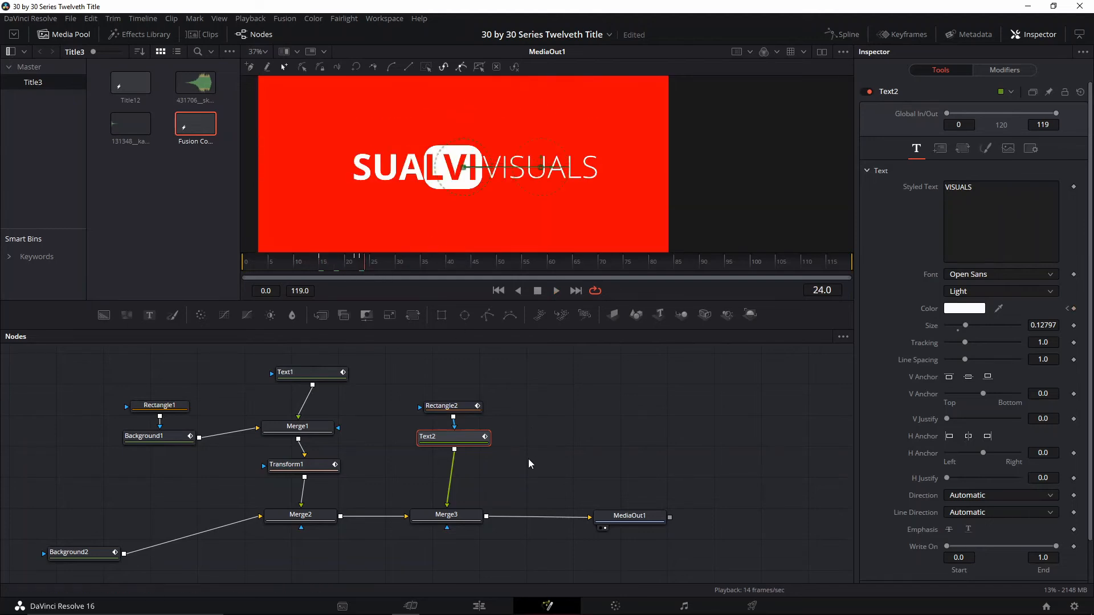
# Move the MediaOut1 and Merge3 nodes apart to make room between them
pyautogui.moveTo(627, 515); pyautogui.dragTo(632, 540)
pyautogui.moveTo(479, 524); pyautogui.dragTo(473, 517)
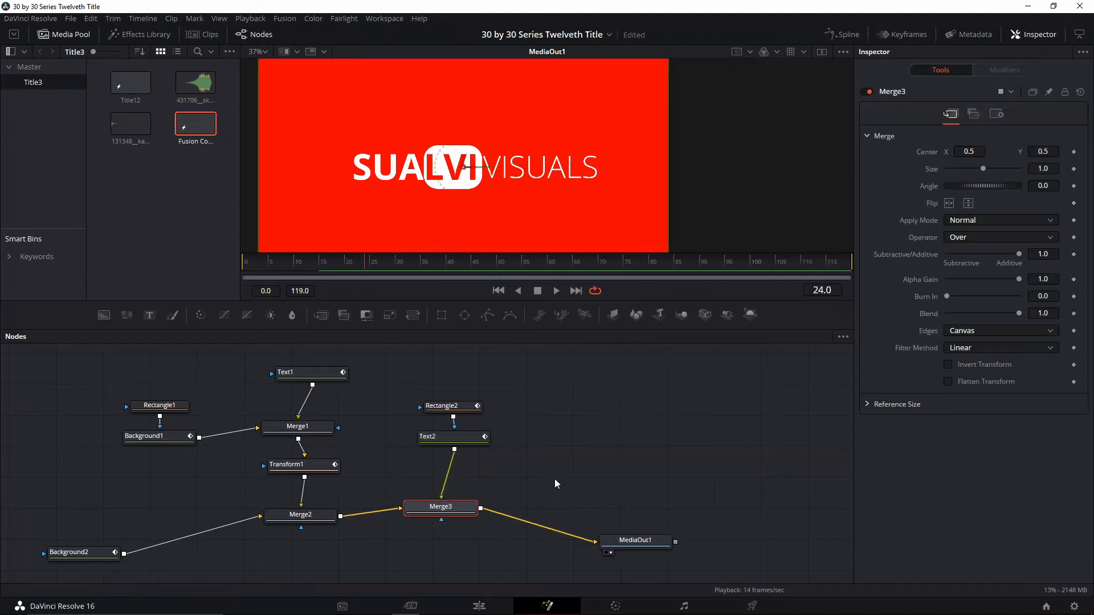
pyautogui.hotkey('shift', 'space')
pyautogui.write('Transform')
pyautogui.press('Escape')
# Add a Text node merged between Merge3 and MediaOut1, and arrange it above its merge node
pyautogui.click(150, 315)
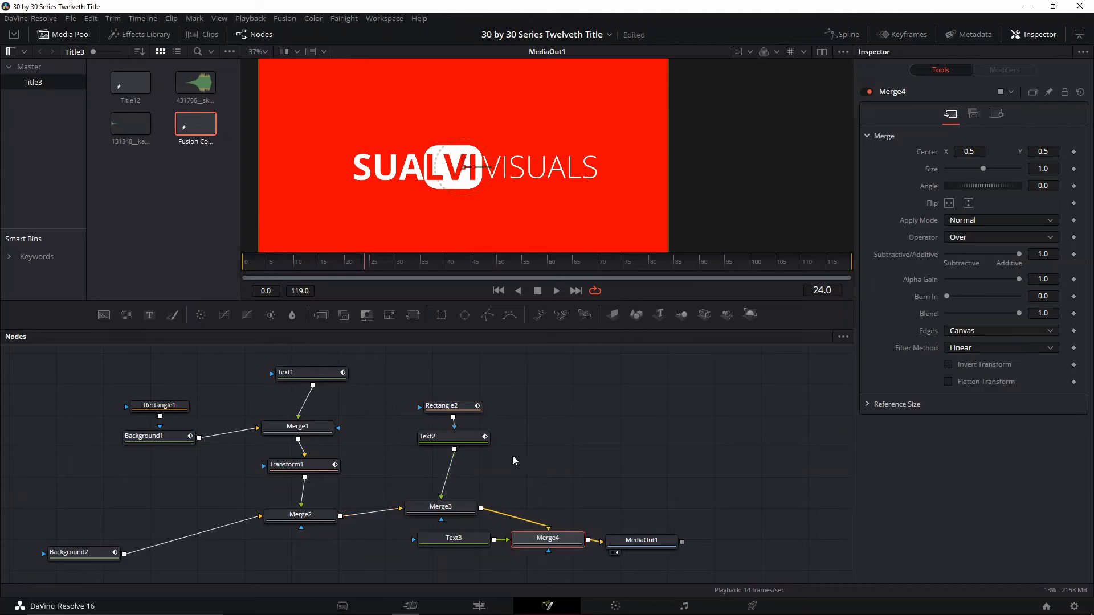
pyautogui.moveTo(552, 543); pyautogui.dragTo(564, 477)
pyautogui.moveTo(459, 541); pyautogui.dragTo(586, 445)
pyautogui.click(587, 446)
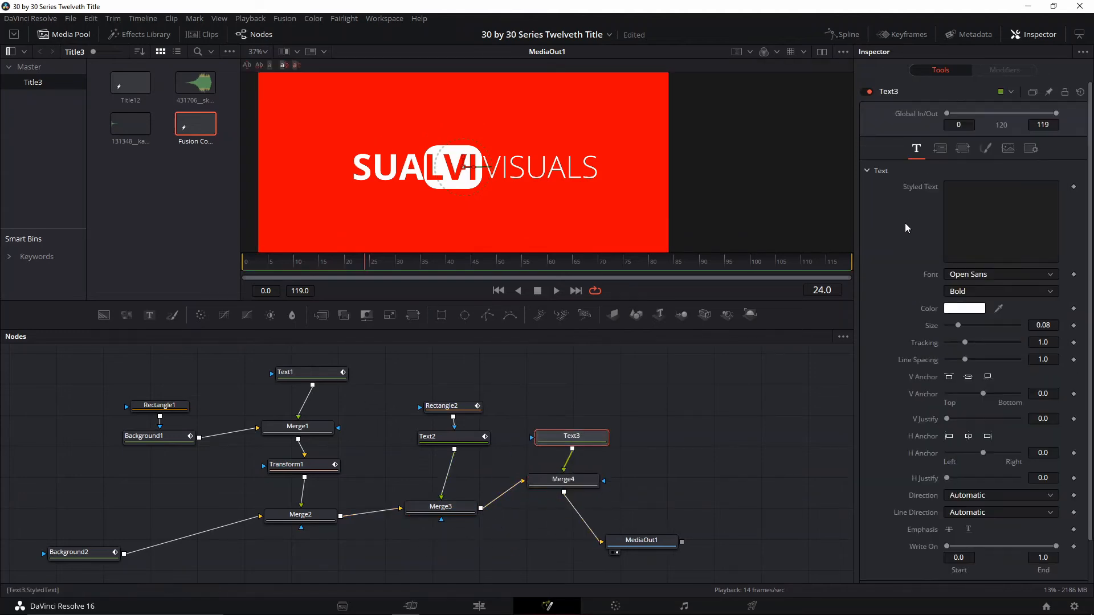
# Enter "30 BY 30 SERIES" as the styled text of Text3
pyautogui.click(992, 216)
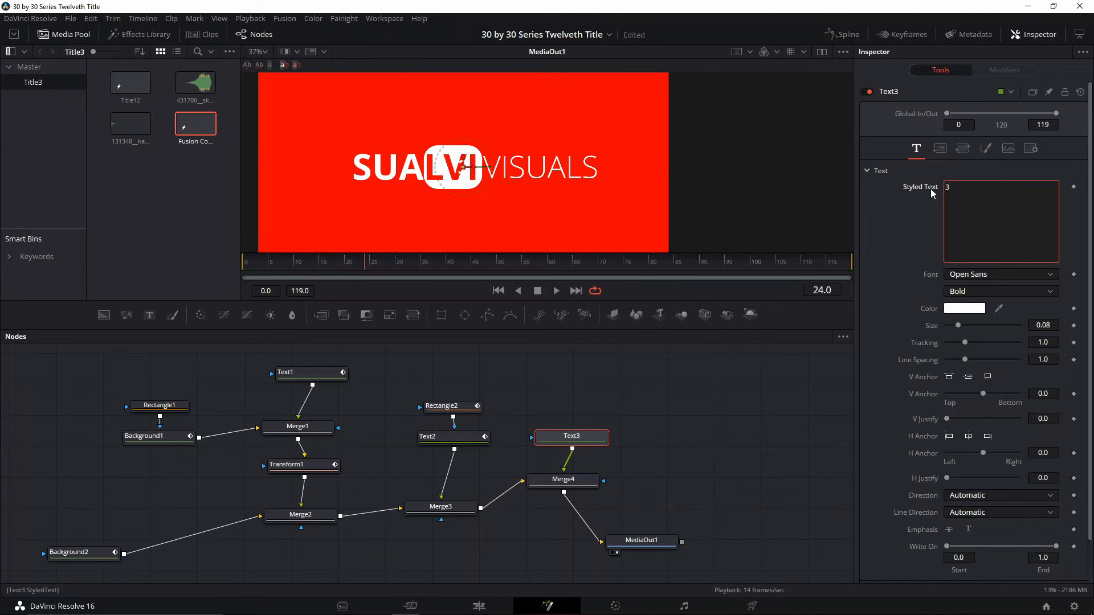
pyautogui.write('30 BU')
pyautogui.press('BackSpace')
pyautogui.write('Y 30 SERIES')
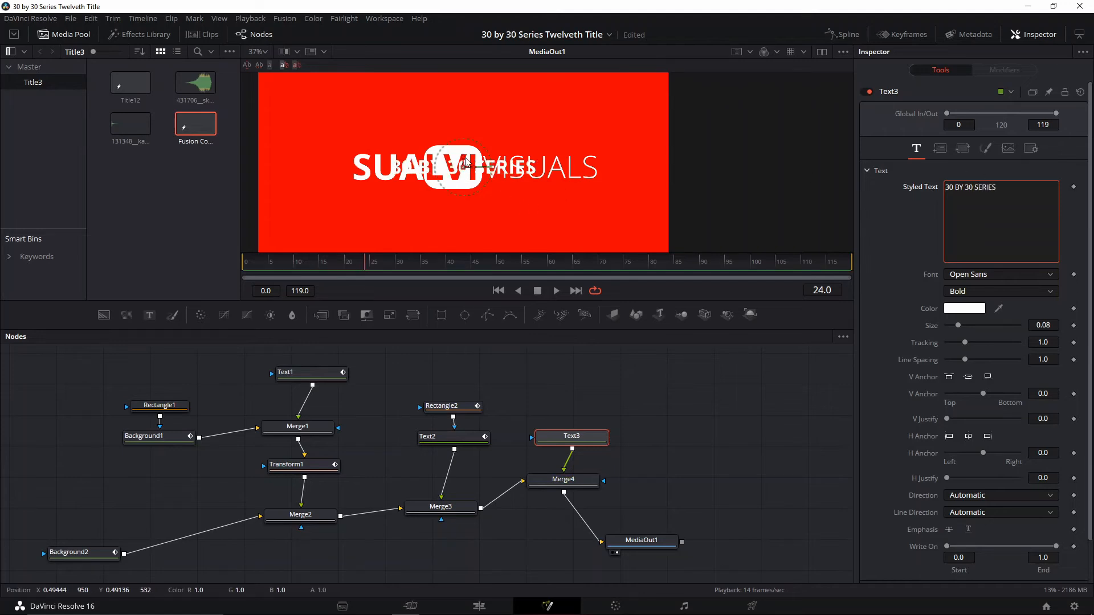
# Place the 30 BY 30 SERIES text below the logo and style it Open Sans Light, size 0.0709, tracking 1.354
pyautogui.moveTo(463, 156); pyautogui.dragTo(463, 192)
pyautogui.moveTo(958, 325)
pyautogui.mouseDown()
pyautogui.moveTo(970, 342)
pyautogui.moveTo(957, 325)
pyautogui.mouseUp()
pyautogui.click(970, 291)
pyautogui.click(971, 362)
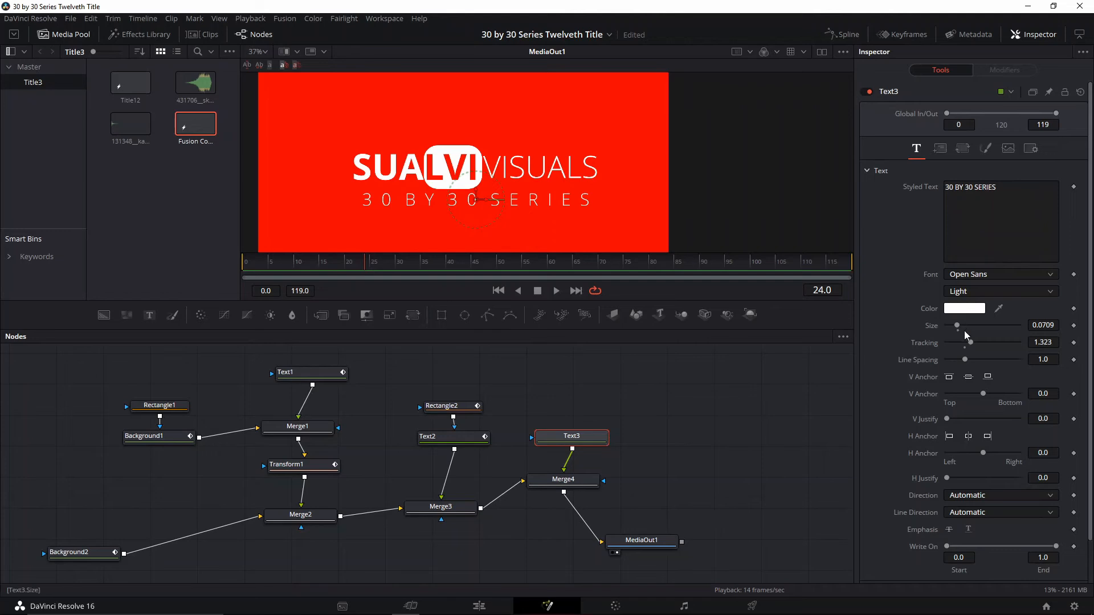
pyautogui.moveTo(970, 343); pyautogui.dragTo(971, 345)
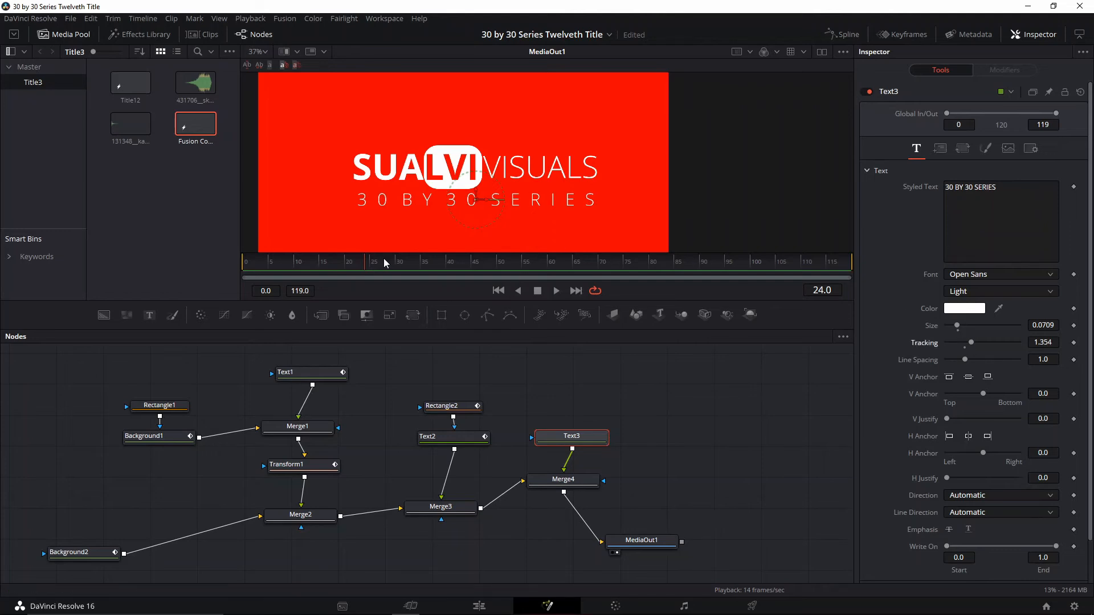
# Play back the whole title from frame 8 and examine the frames around the color inversion
pyautogui.scroll(-2, 544, 187)
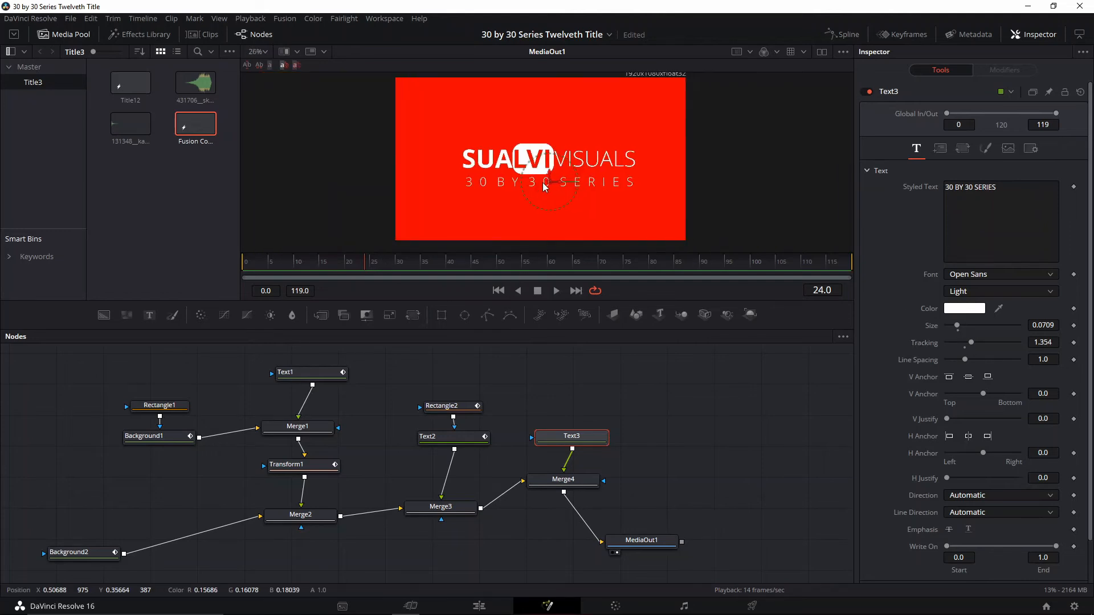
pyautogui.scroll(-1, 544, 187)
pyautogui.click(287, 264)
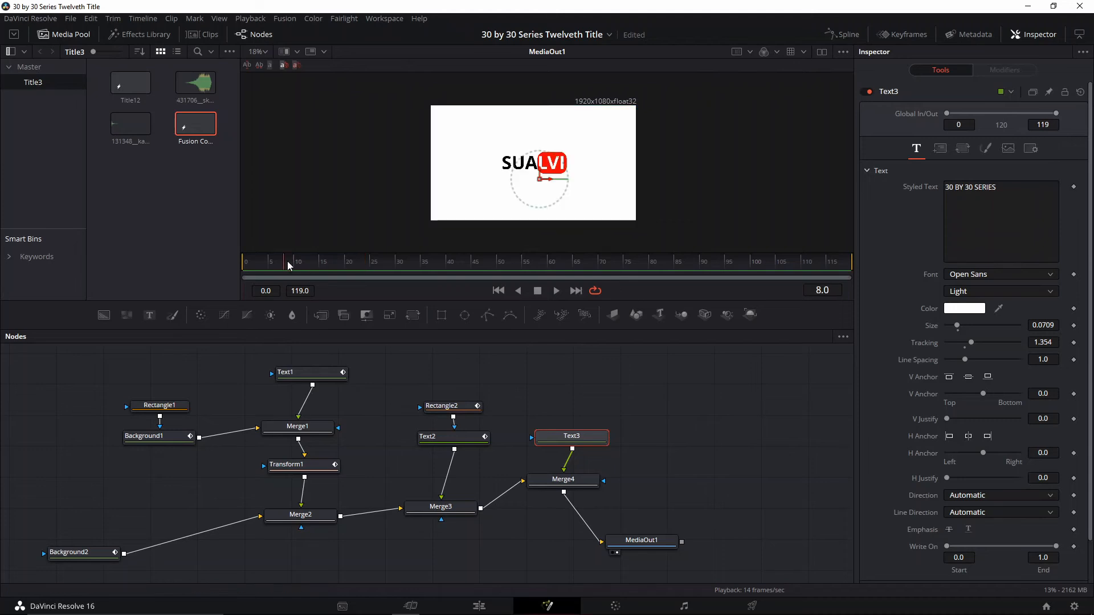
pyautogui.press('space')
pyautogui.press('space')
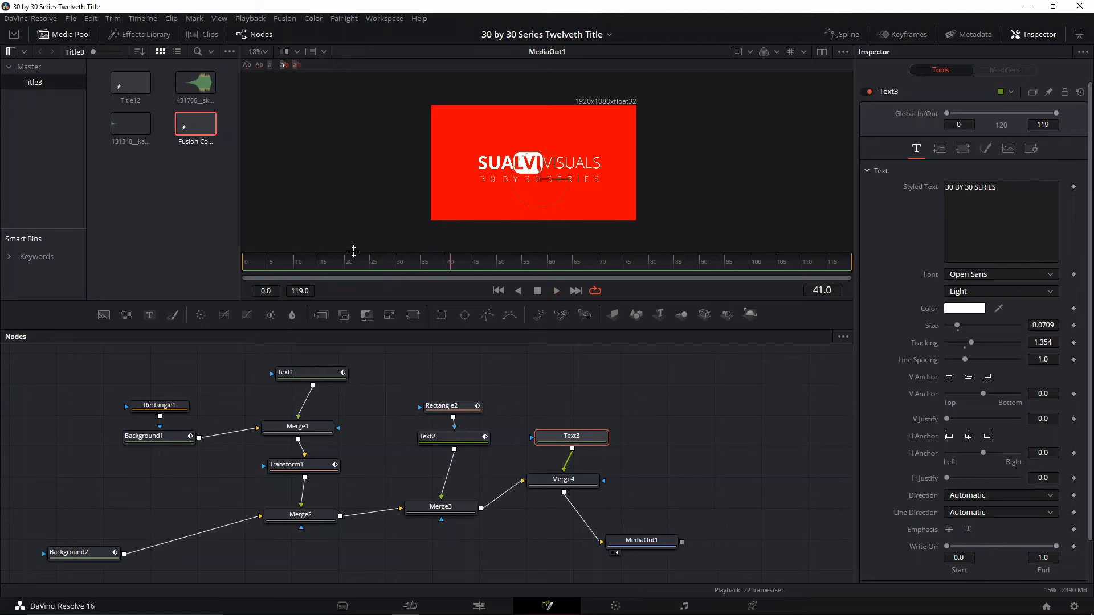
pyautogui.click(299, 265)
pyautogui.click(317, 267)
pyautogui.click(353, 264)
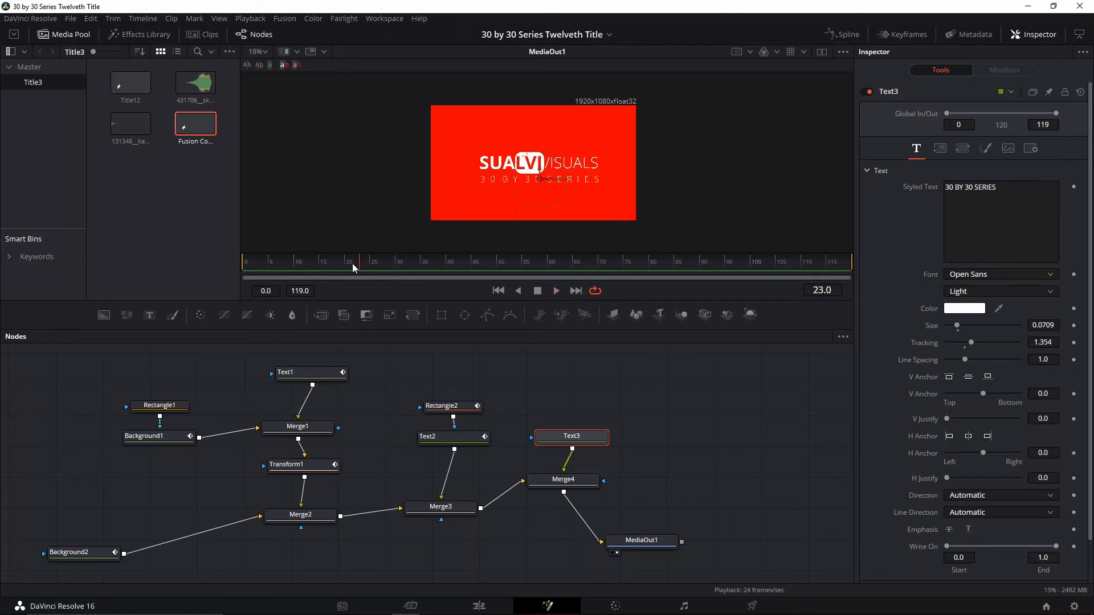
pyautogui.moveTo(352, 265); pyautogui.dragTo(400, 266)
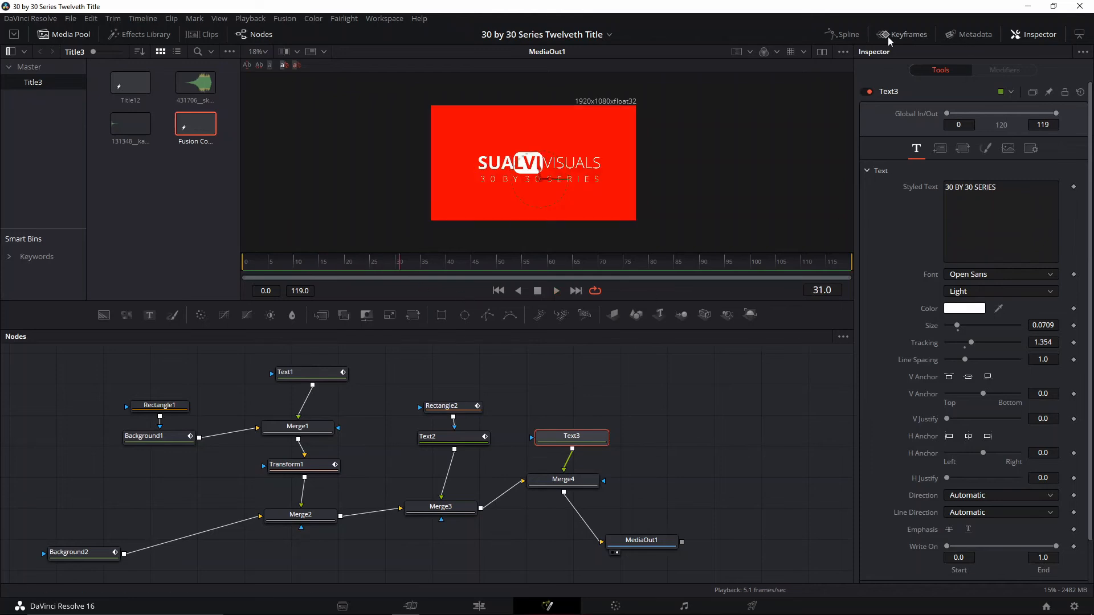
pyautogui.moveTo(686, 468); pyautogui.dragTo(672, 457)
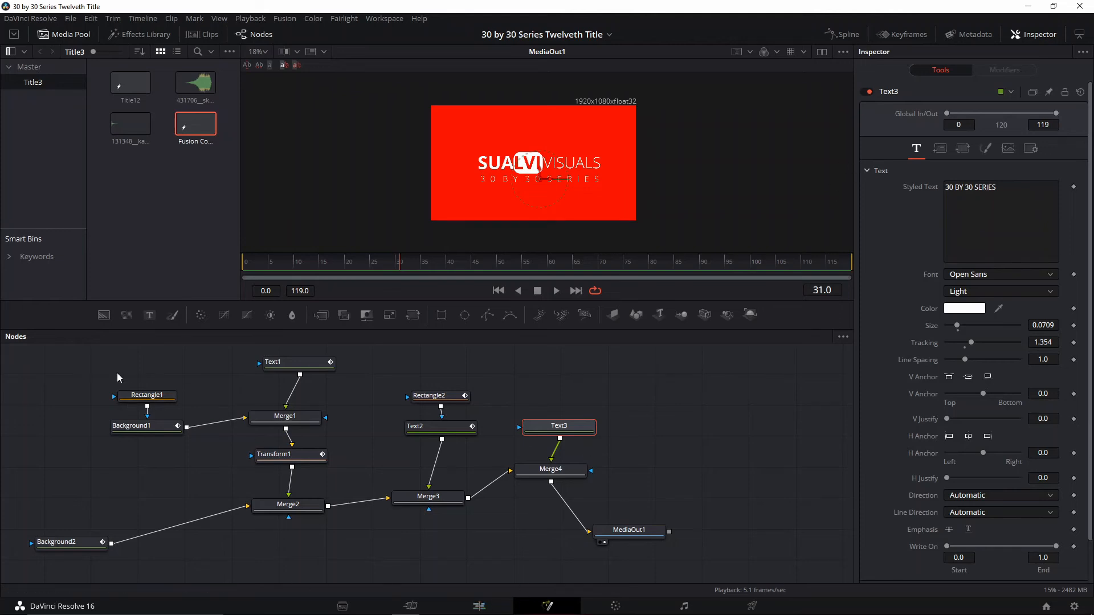
pyautogui.click(1031, 149)
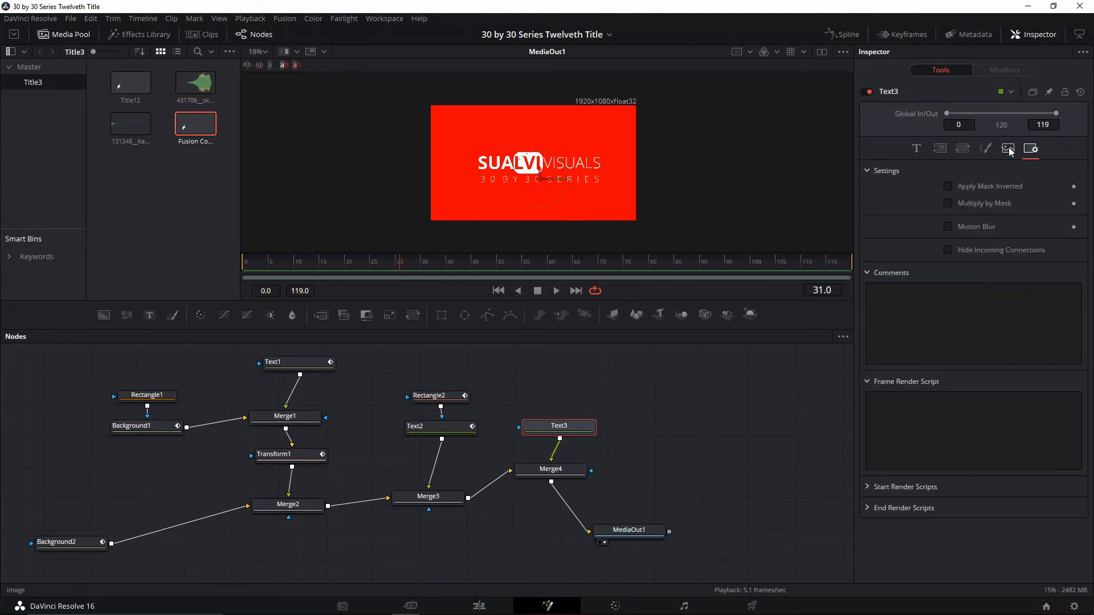
pyautogui.click(949, 226)
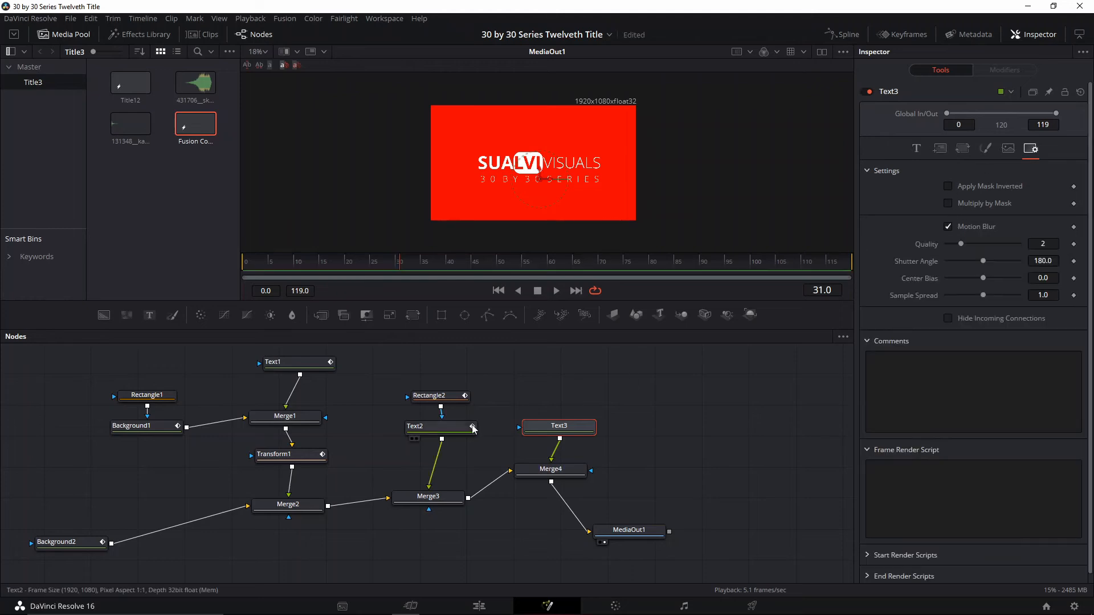
pyautogui.click(948, 227)
# Enable motion blur on the Transform1, Rectangle2 and Text2 nodes
pyautogui.click(285, 456)
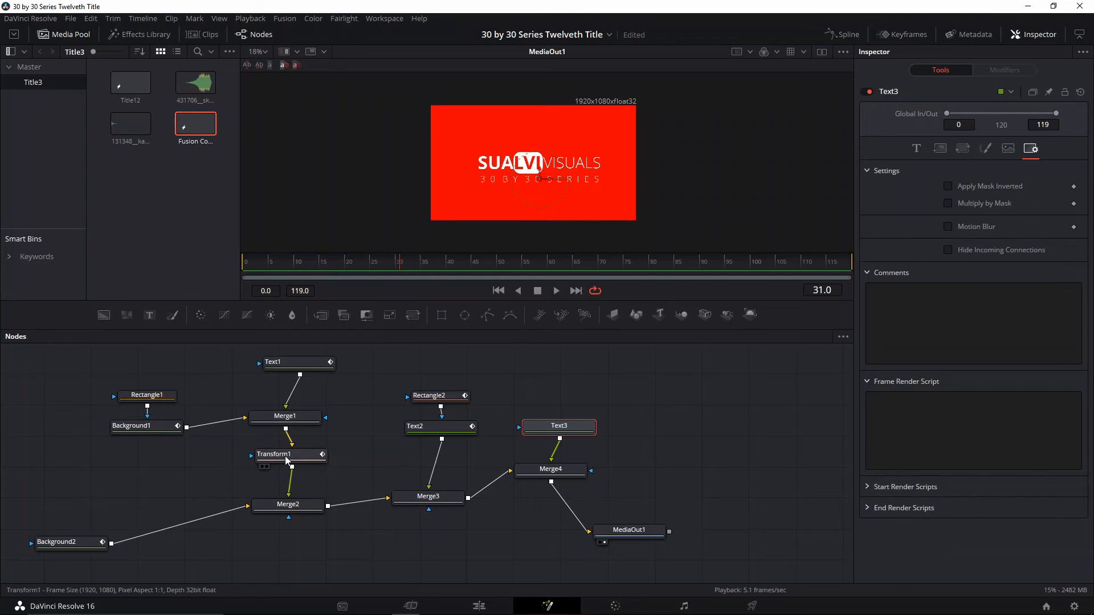
pyautogui.click(985, 114)
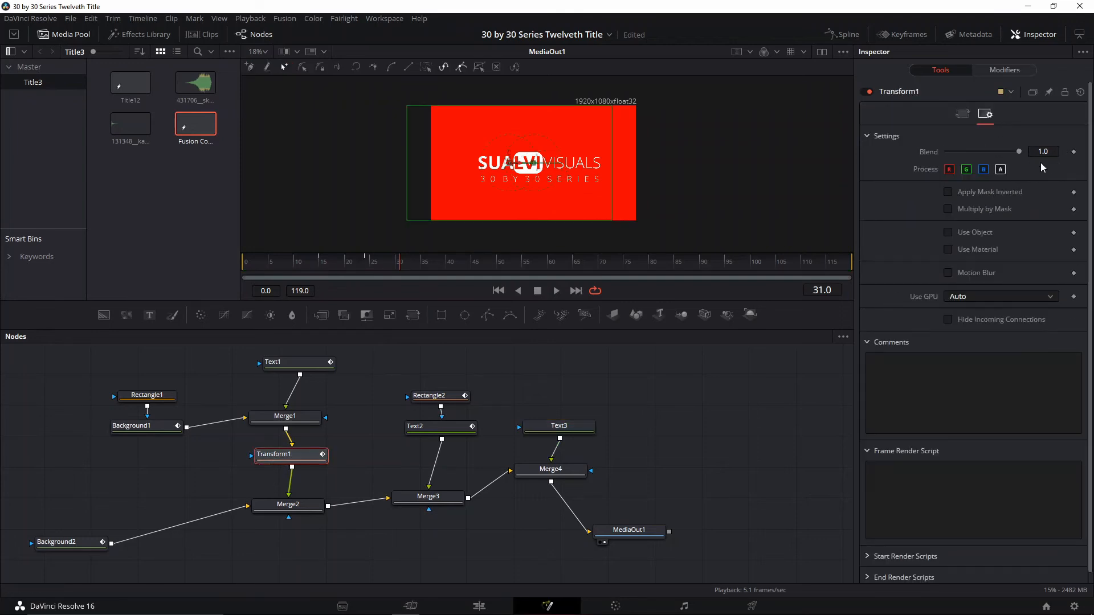
pyautogui.click(961, 273)
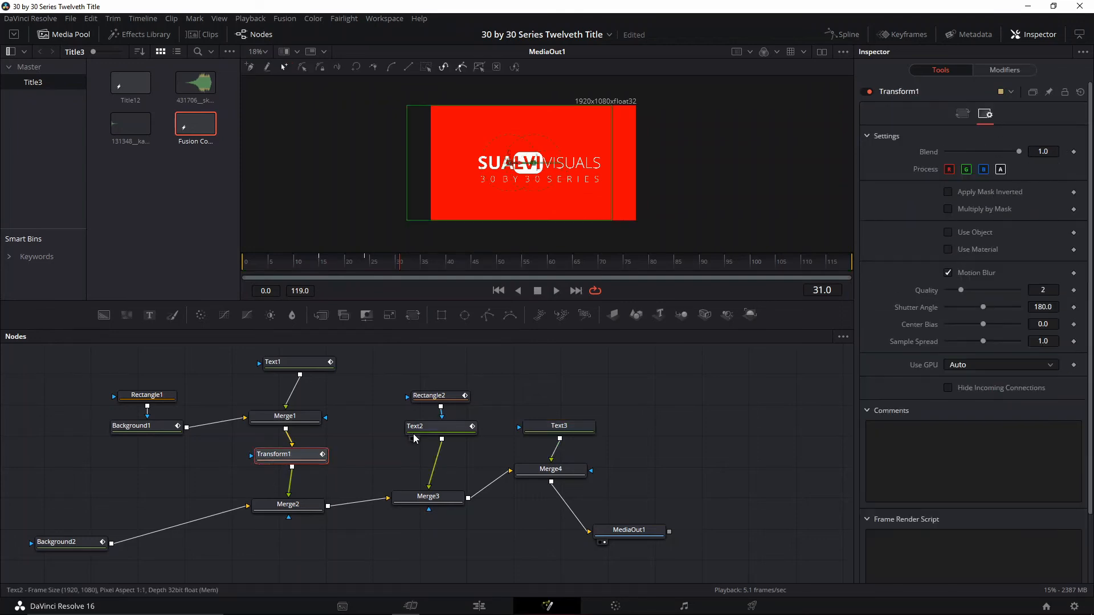
pyautogui.click(437, 396)
pyautogui.click(999, 117)
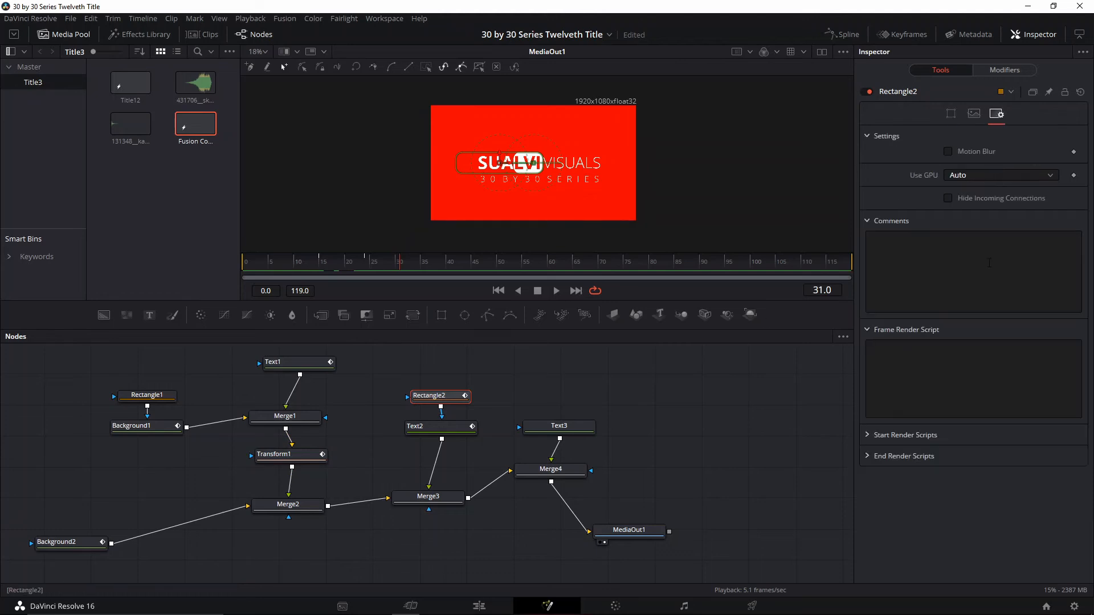
pyautogui.click(948, 151)
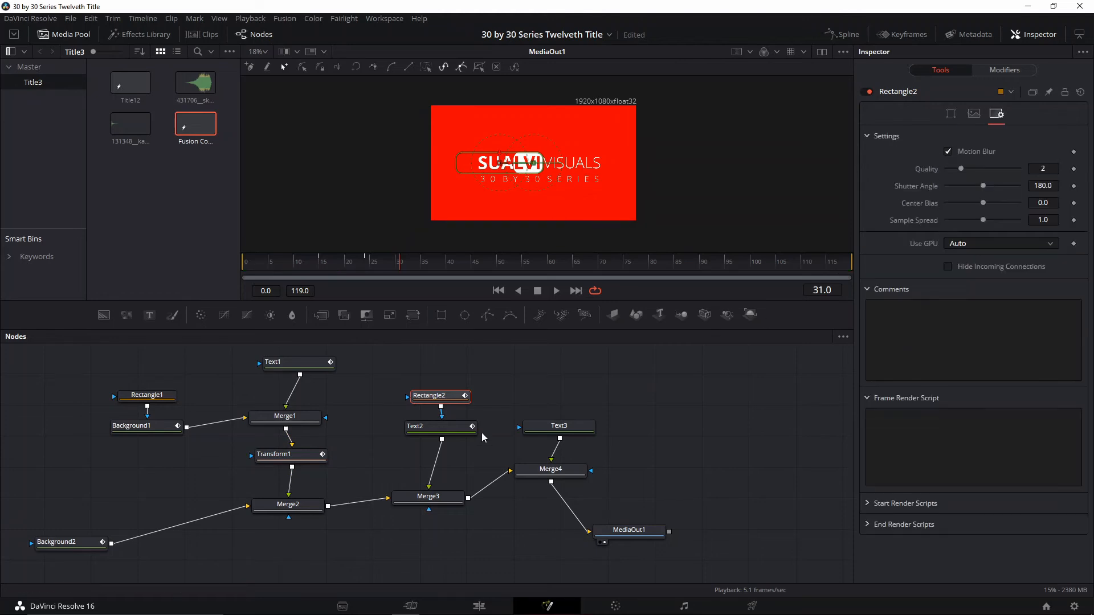
pyautogui.click(451, 431)
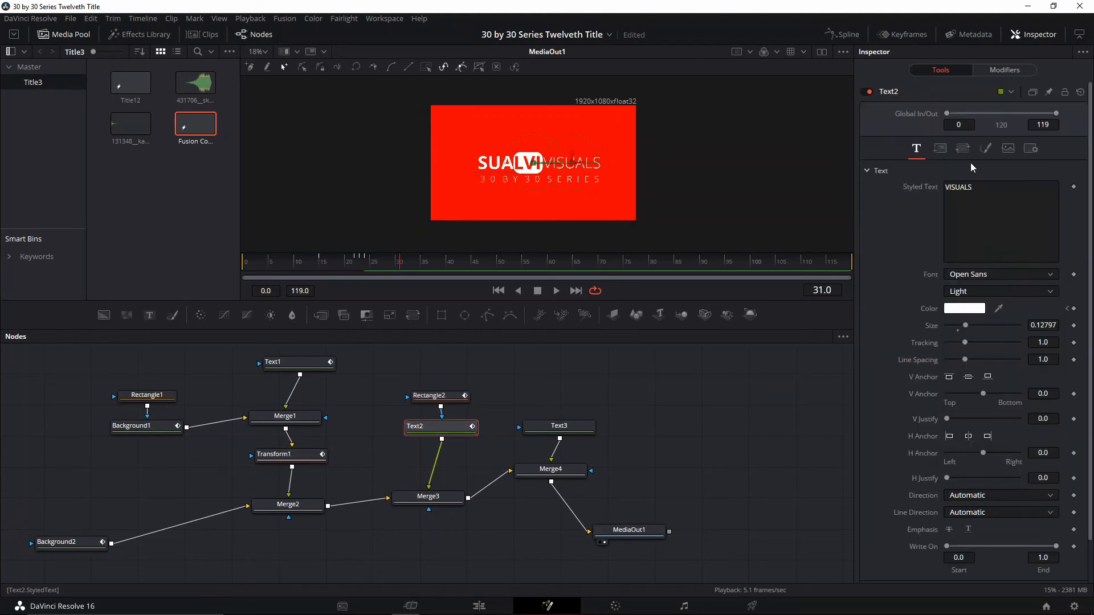
pyautogui.click(1029, 149)
pyautogui.click(948, 226)
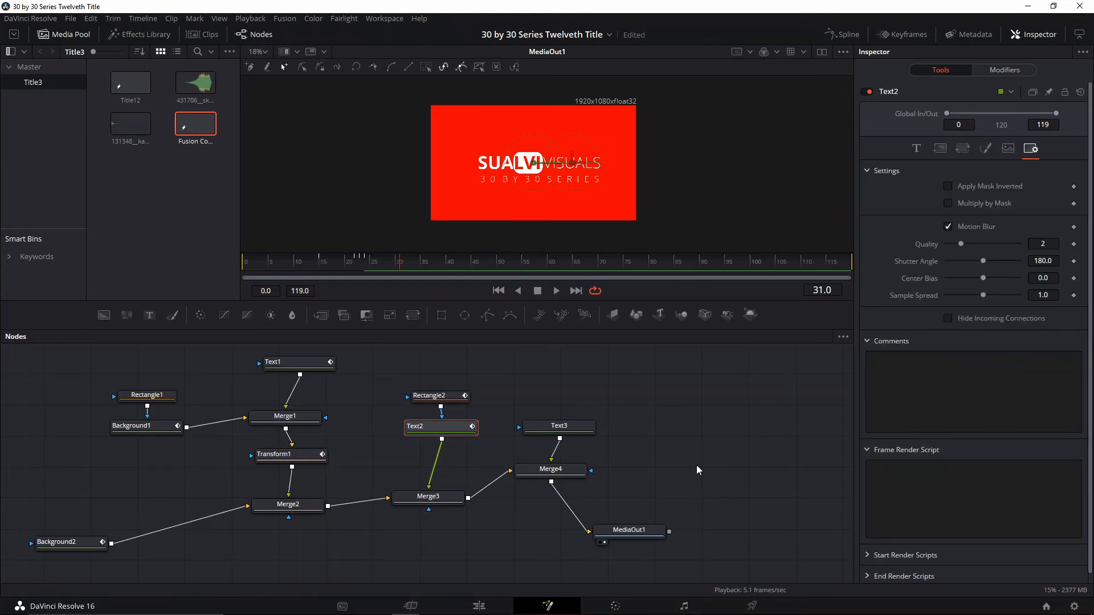
# Switch to the Edit page and place the Fusion Composition on Video 1 after the existing clip
pyautogui.click(481, 607)
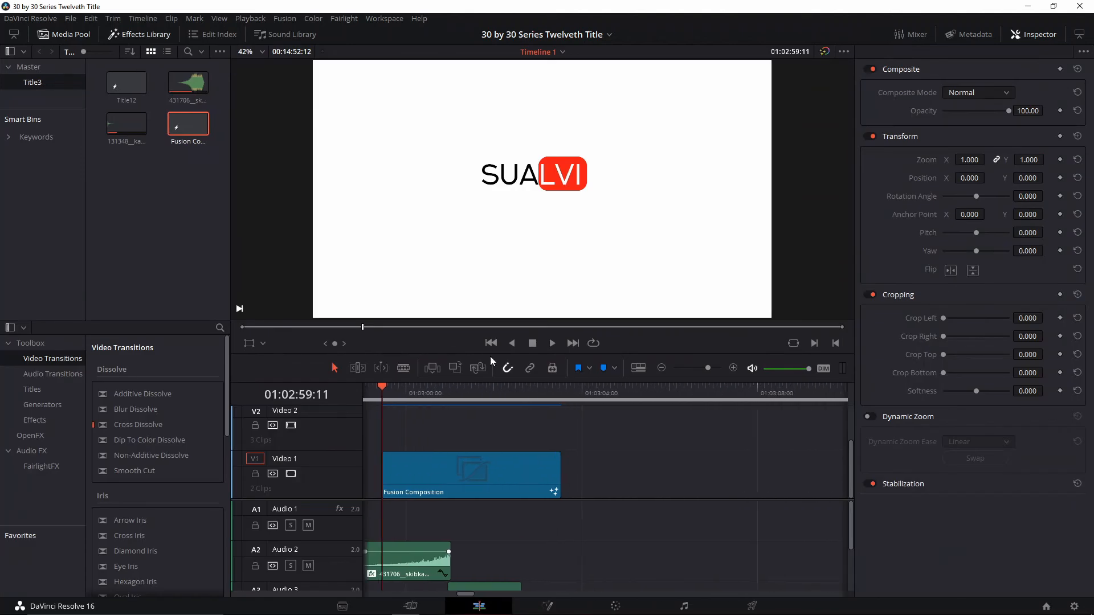
pyautogui.moveTo(188, 123); pyautogui.dragTo(630, 465)
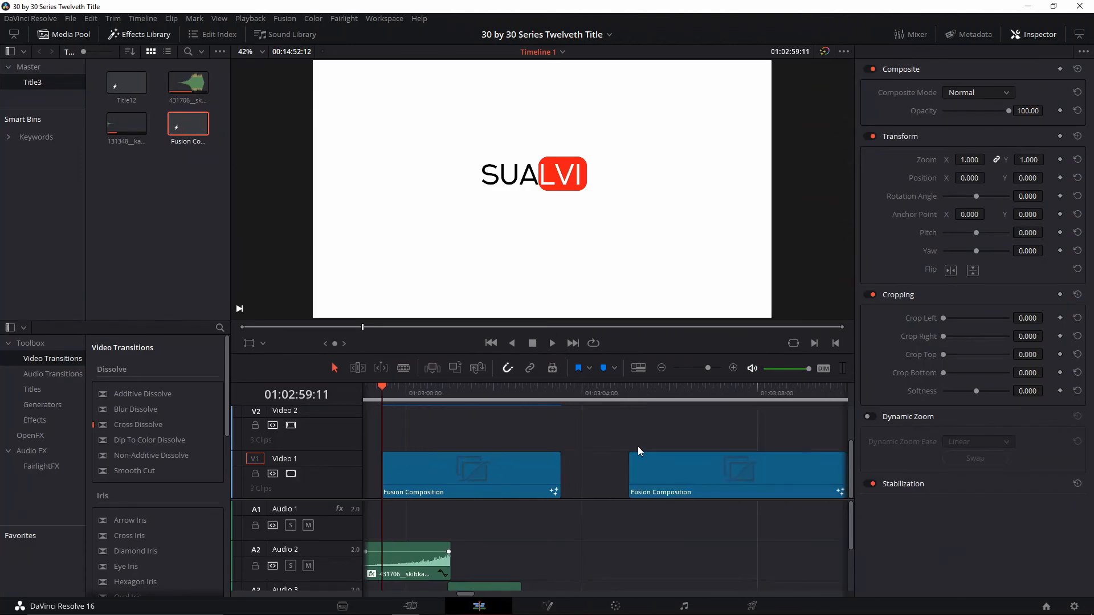
# Move the playhead to the start of the second Fusion Composition on Video 1 and select that clip
pyautogui.press('Down')
pyautogui.click(709, 477)
pyautogui.rightClick(708, 476)
pyautogui.click(744, 467)
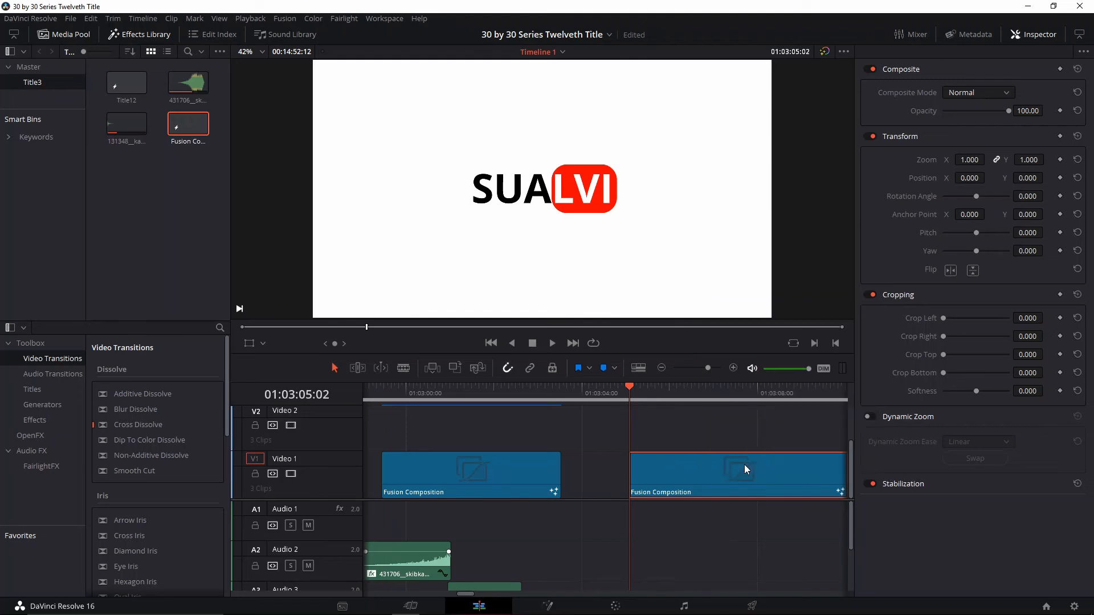
pyautogui.moveTo(533, 523); pyautogui.dragTo(621, 529)
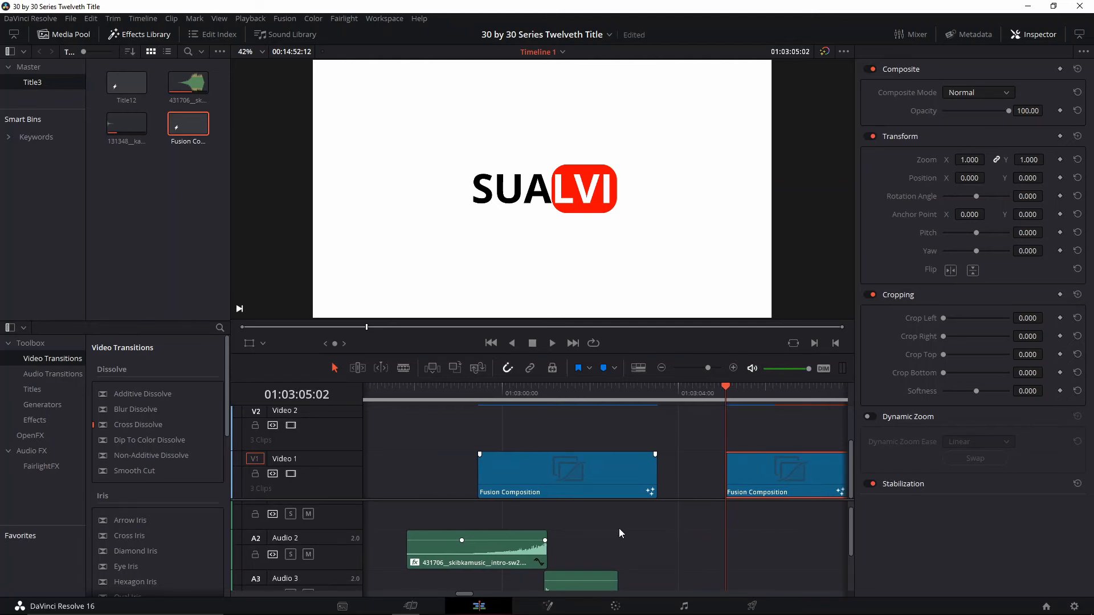
pyautogui.moveTo(621, 534); pyautogui.dragTo(615, 556)
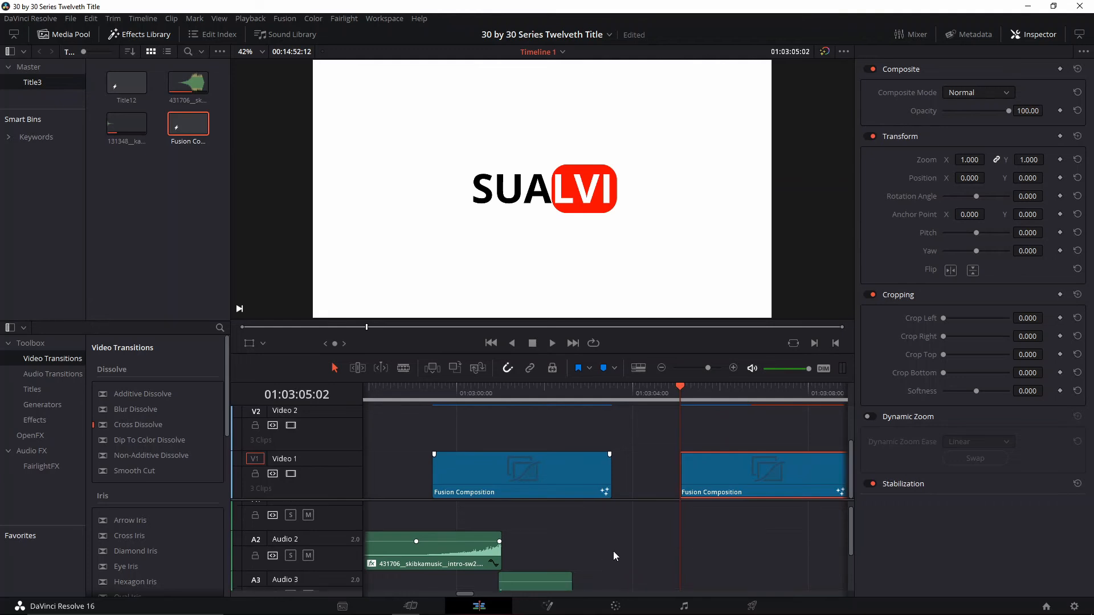
pyautogui.scroll(-2, 619, 552)
pyautogui.scroll(2, 638, 558)
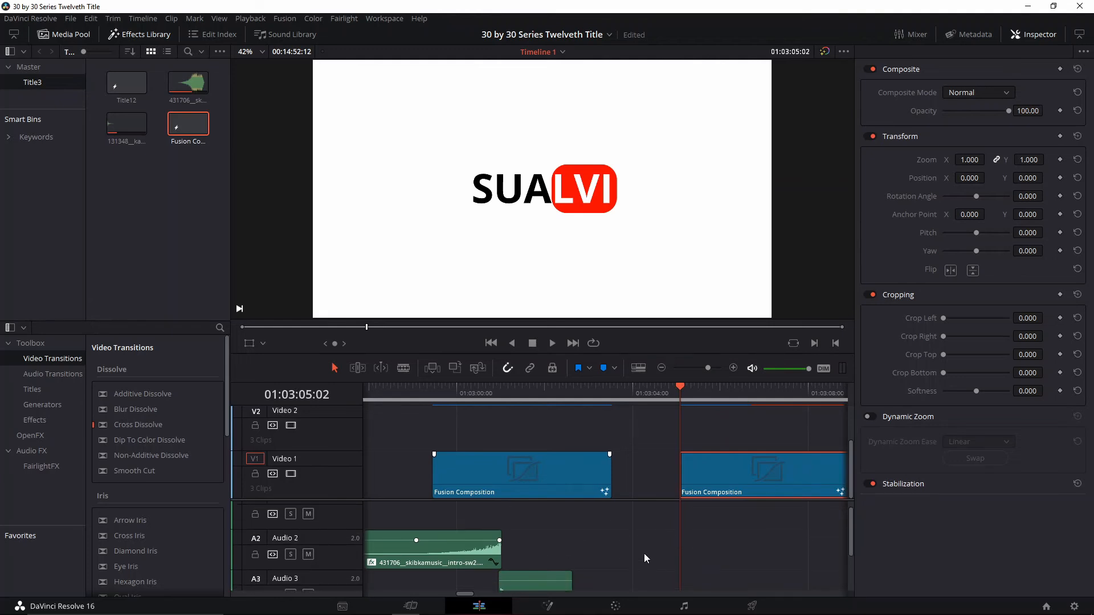
pyautogui.moveTo(680, 544); pyautogui.dragTo(713, 567)
pyautogui.click(475, 566)
pyautogui.moveTo(659, 545); pyautogui.dragTo(624, 522)
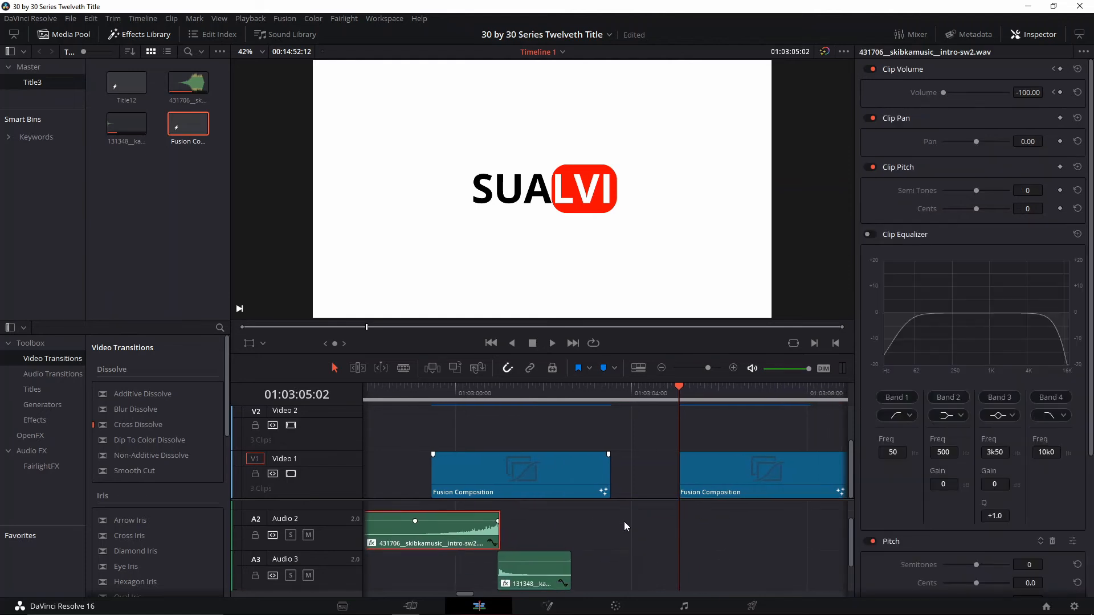
pyautogui.moveTo(555, 537); pyautogui.dragTo(577, 551)
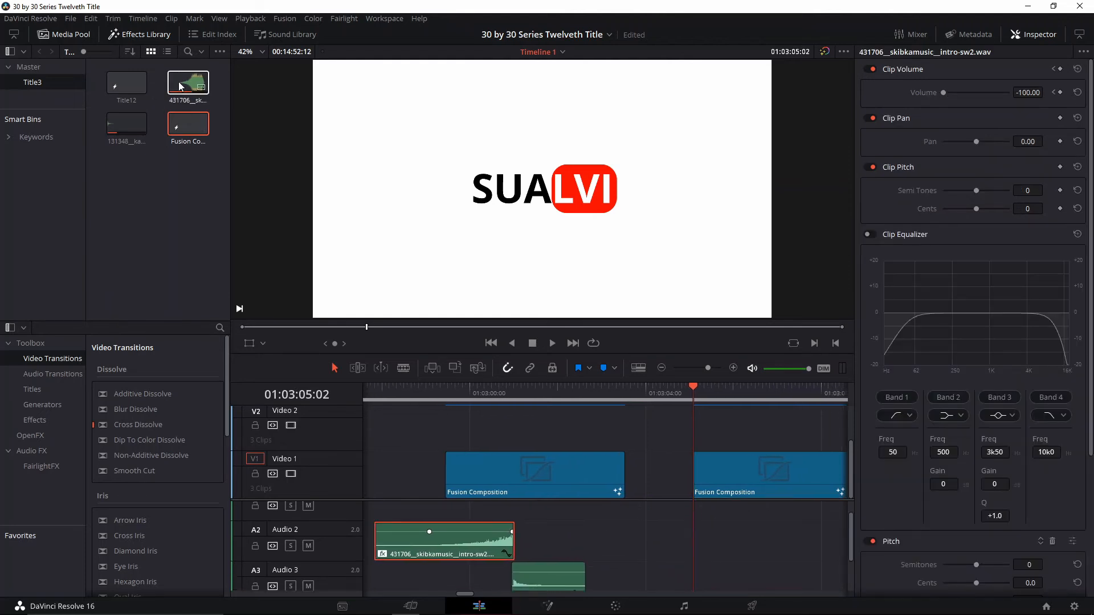
pyautogui.moveTo(180, 86); pyautogui.dragTo(700, 518)
pyautogui.press('Delete')
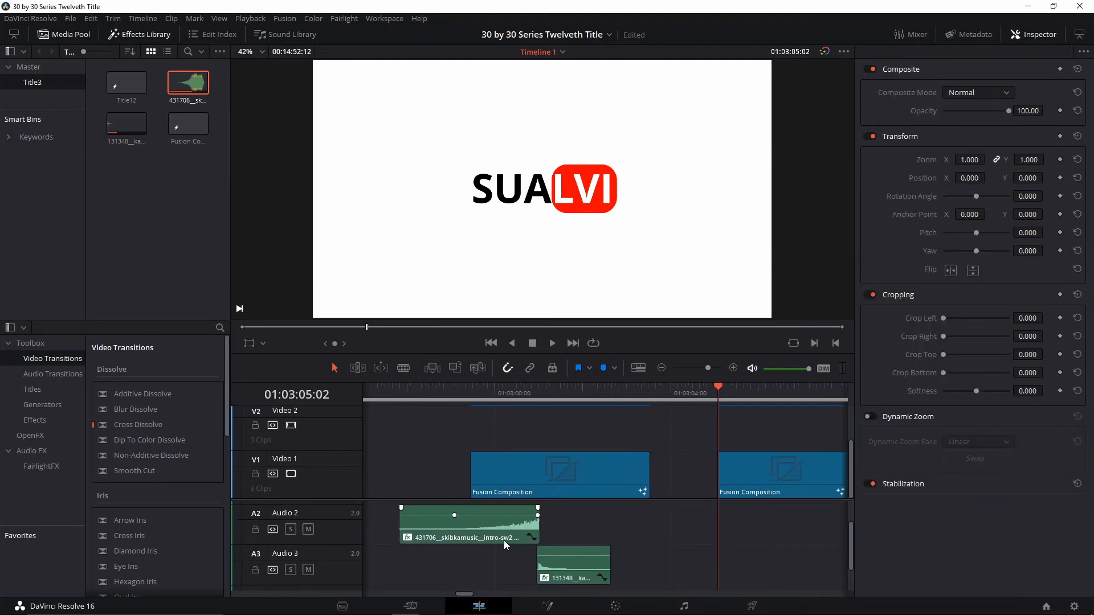
# Examine the volume, equalizer and pitch settings of the intro-sw2 and temple bell sounds under the first title
pyautogui.click(503, 528)
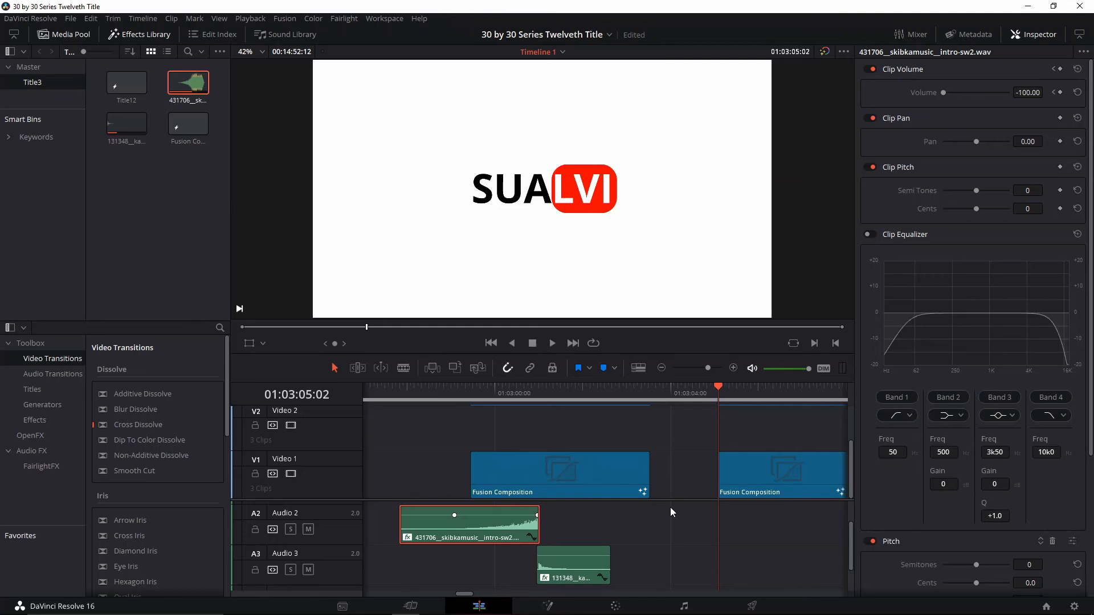
pyautogui.scroll(-5, 993, 384)
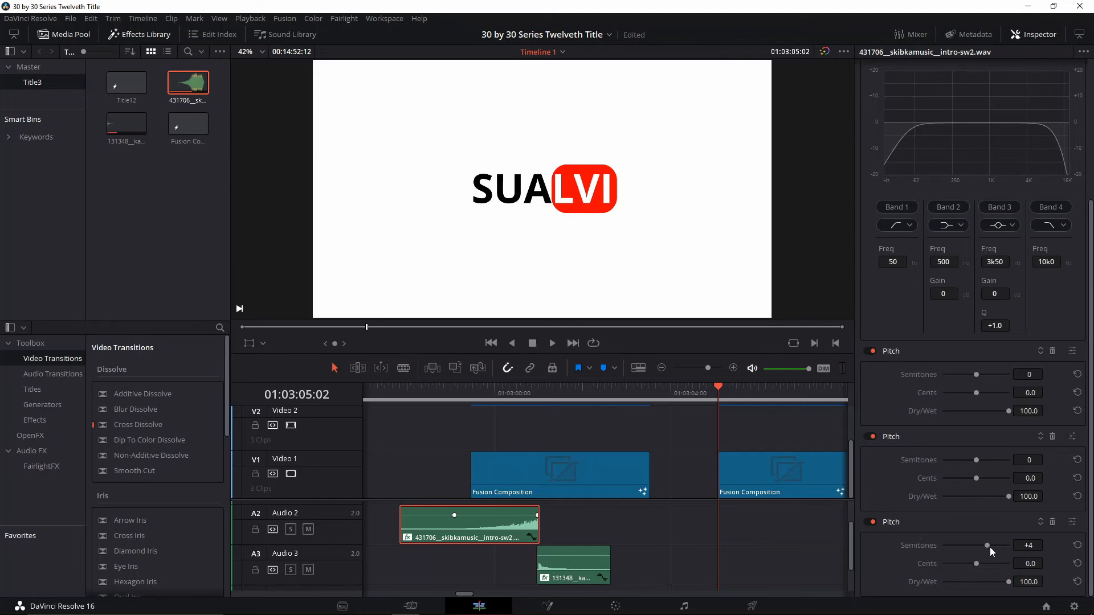
pyautogui.click(574, 575)
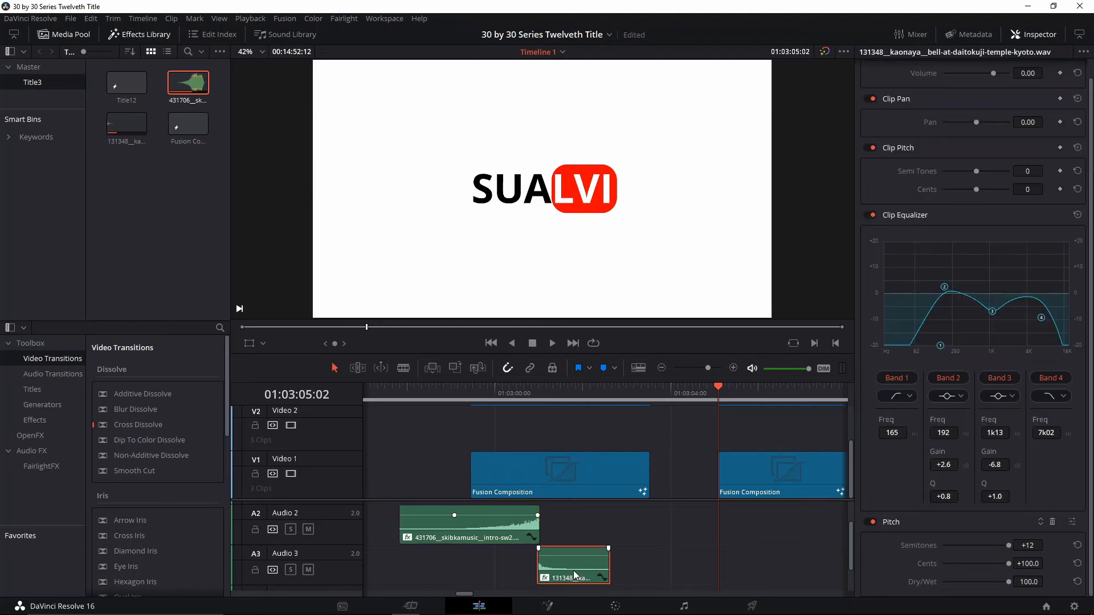
pyautogui.click(499, 530)
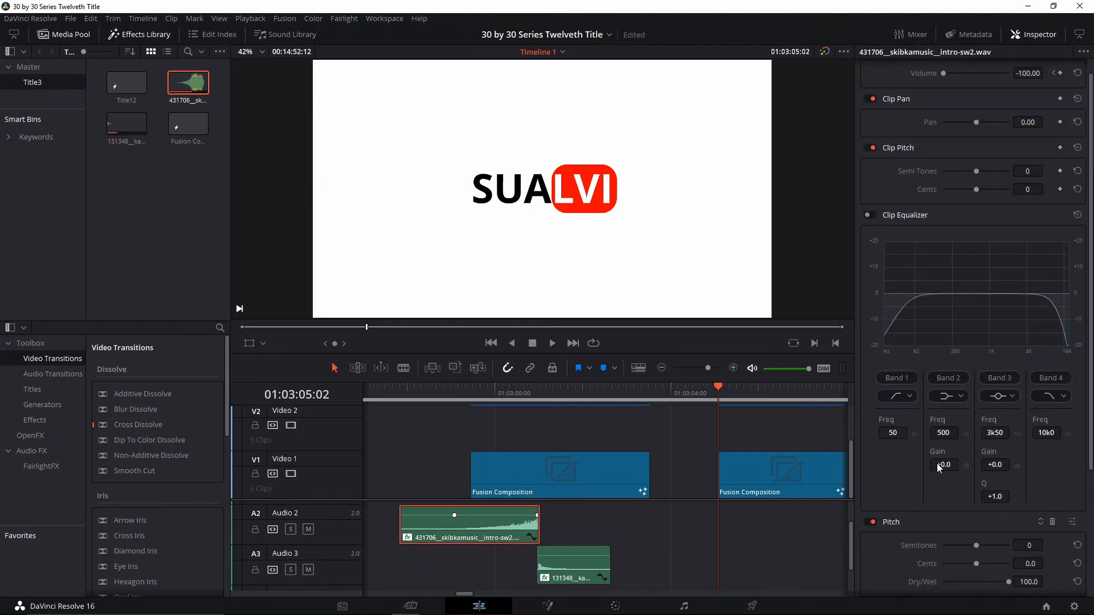
pyautogui.scroll(-3, 924, 399)
pyautogui.click(583, 564)
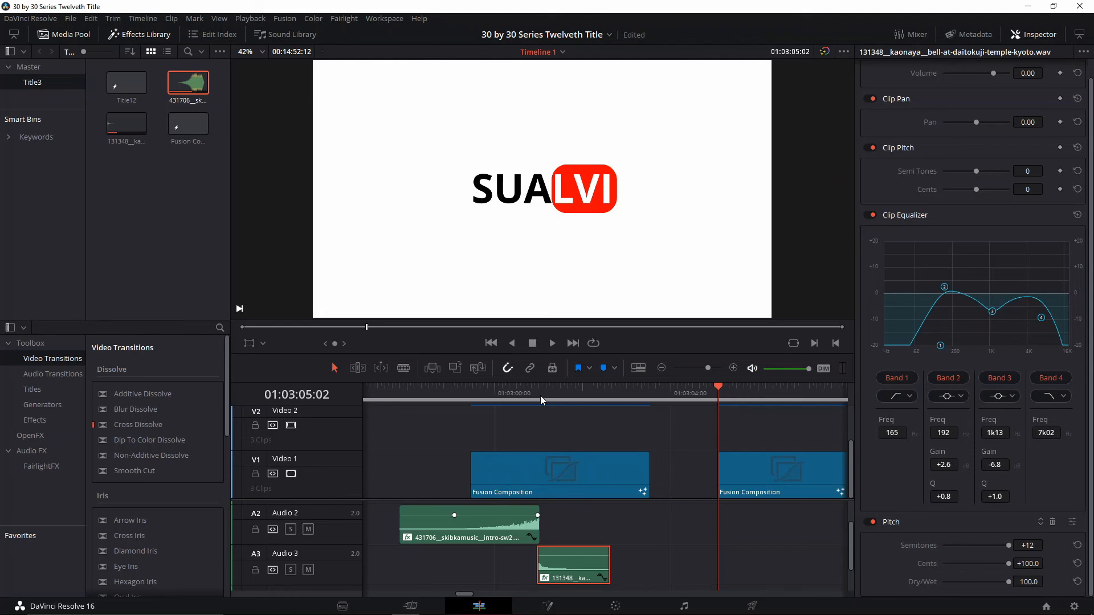
# Play back the first title together with its sound effects, starting from 01:02:58:02
pyautogui.click(440, 394)
pyautogui.click(411, 399)
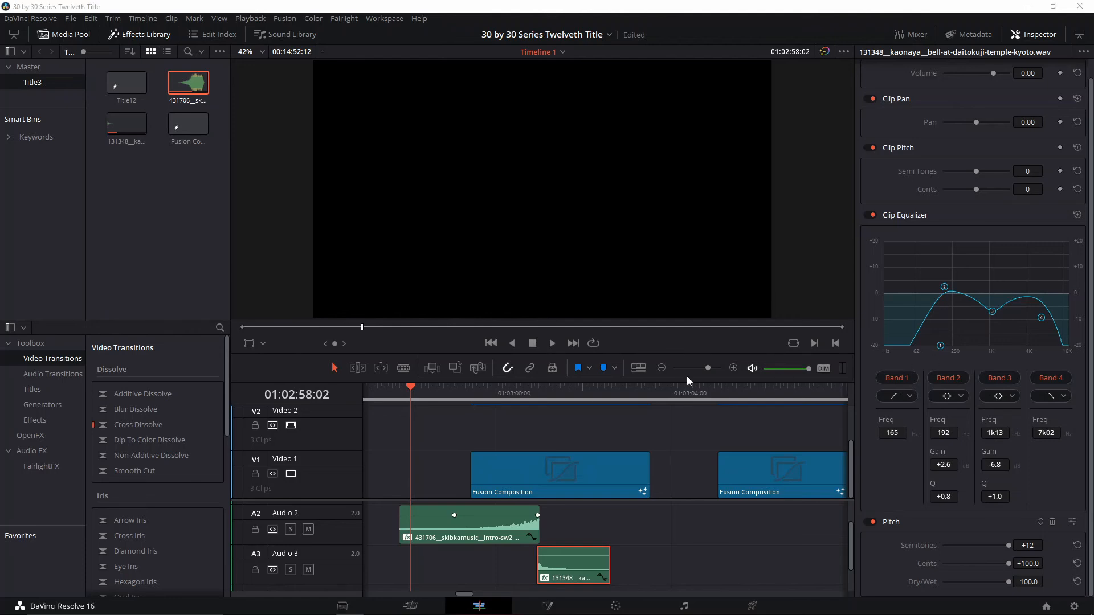
pyautogui.click(410, 393)
pyautogui.press('space')
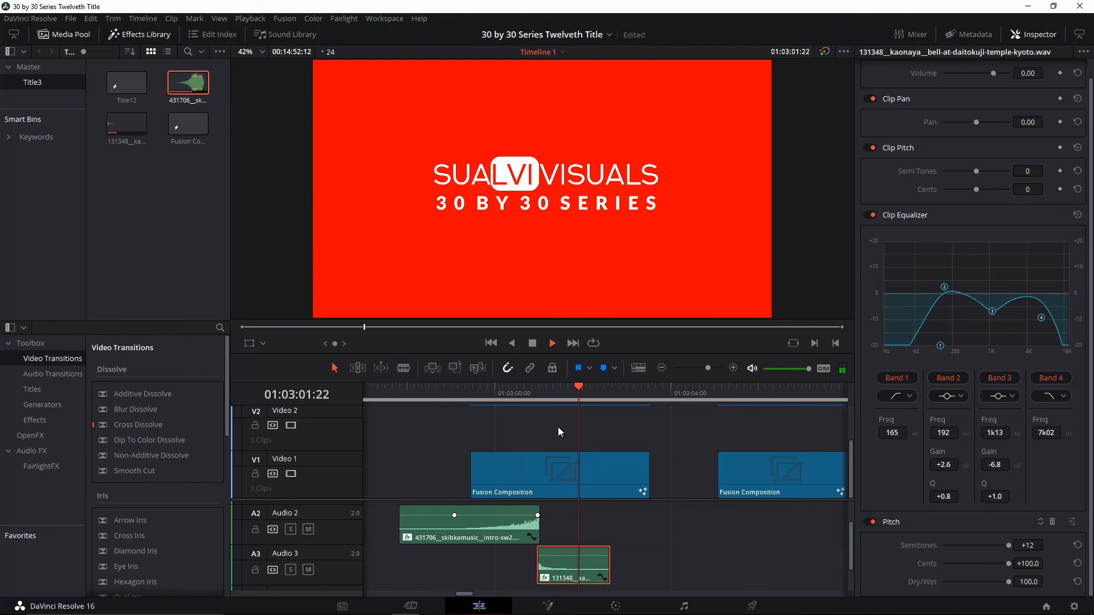
pyautogui.press('space')
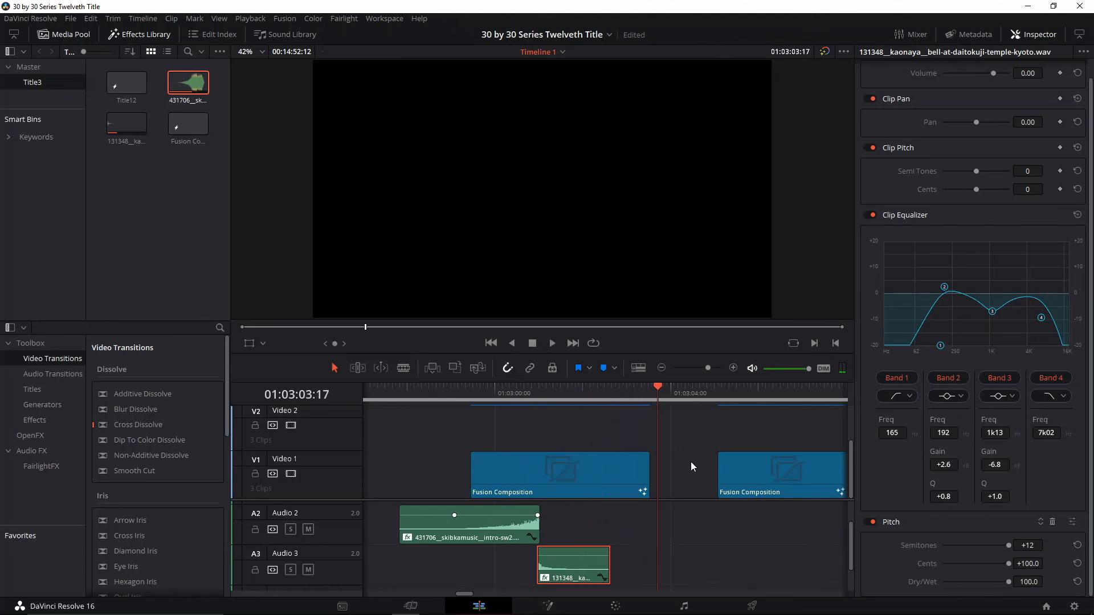
# Place the original 431706 intro-sw2 sound on Audio 2 ahead of the second title
pyautogui.moveTo(653, 456); pyautogui.dragTo(453, 429)
pyautogui.moveTo(571, 432); pyautogui.dragTo(696, 416)
pyautogui.moveTo(580, 566); pyautogui.dragTo(629, 581)
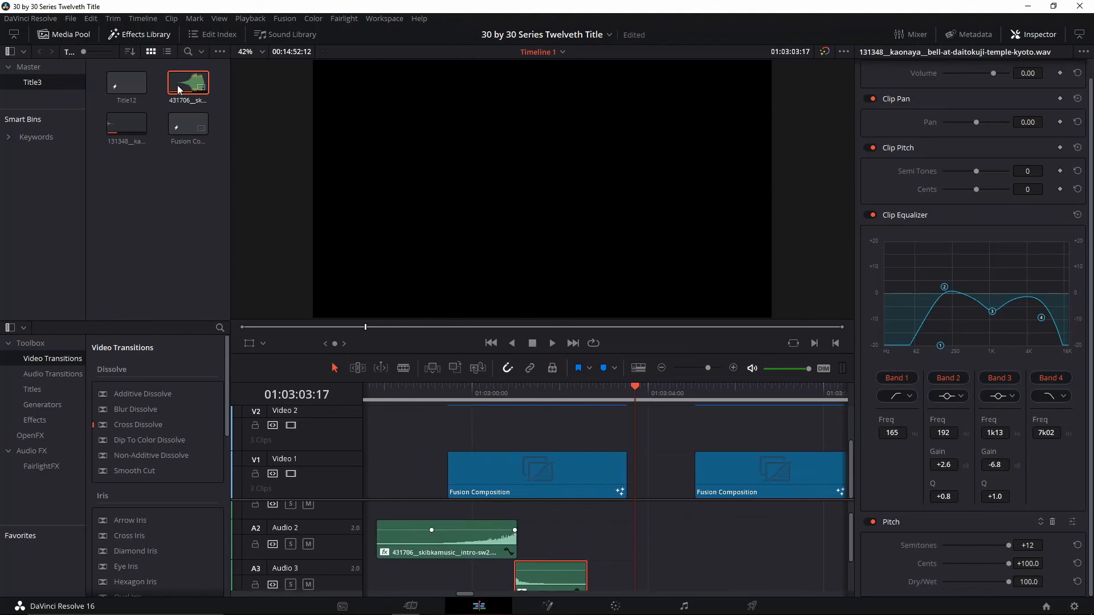
pyautogui.moveTo(181, 88); pyautogui.dragTo(600, 527)
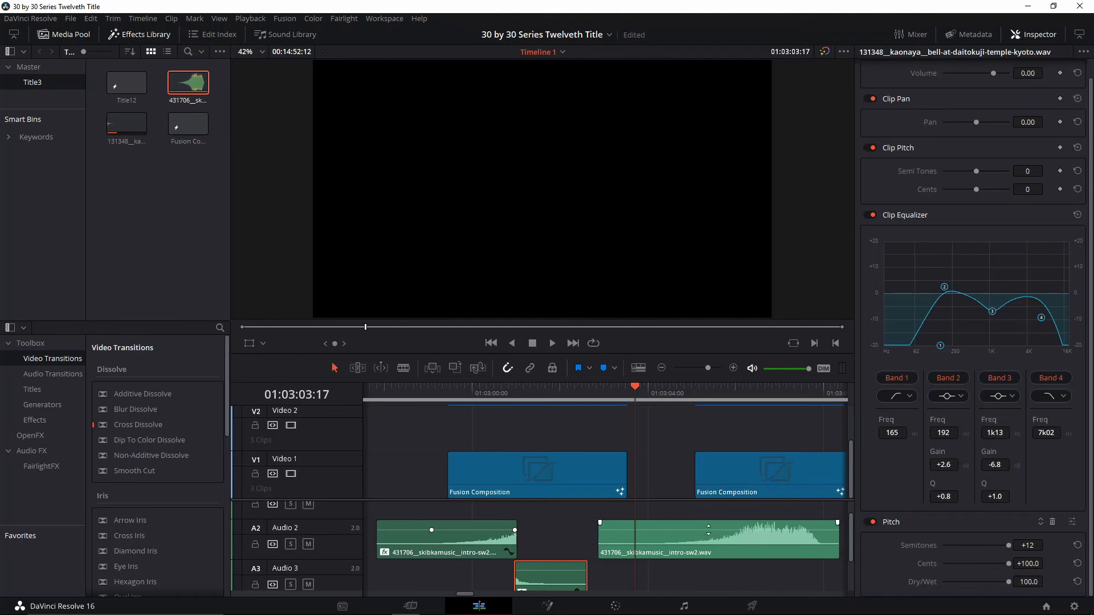
pyautogui.moveTo(706, 543); pyautogui.dragTo(729, 543)
# Shift the intro-sw2 sound earlier, cut it at 01:03:06:02 where the title turns red, and delete the part after the cut
pyautogui.press('b')
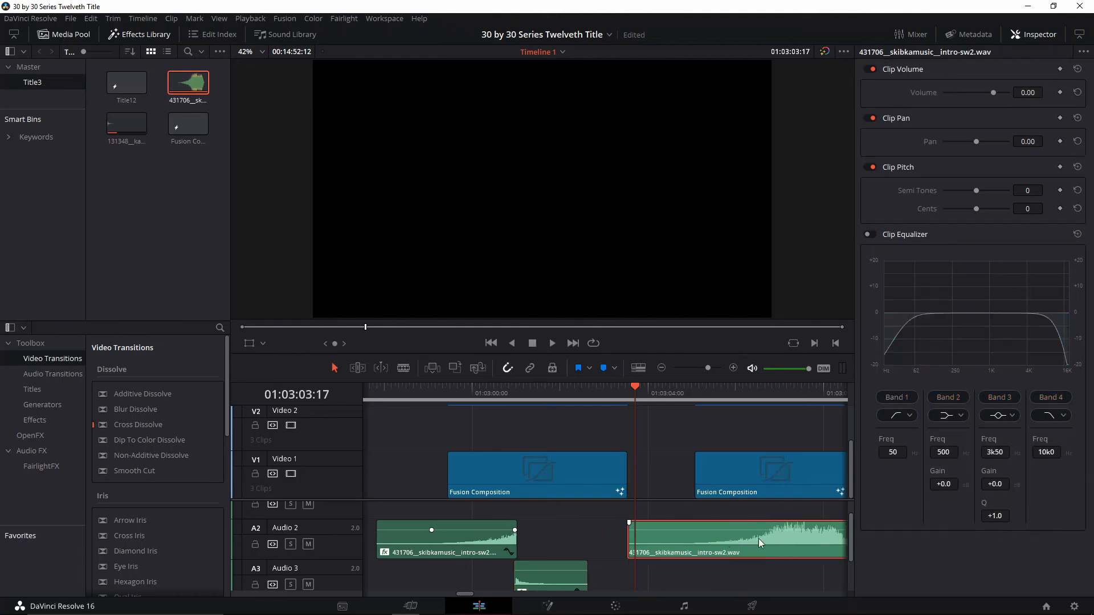
pyautogui.moveTo(753, 399)
pyautogui.mouseDown()
pyautogui.moveTo(778, 399)
pyautogui.moveTo(737, 399)
pyautogui.mouseUp()
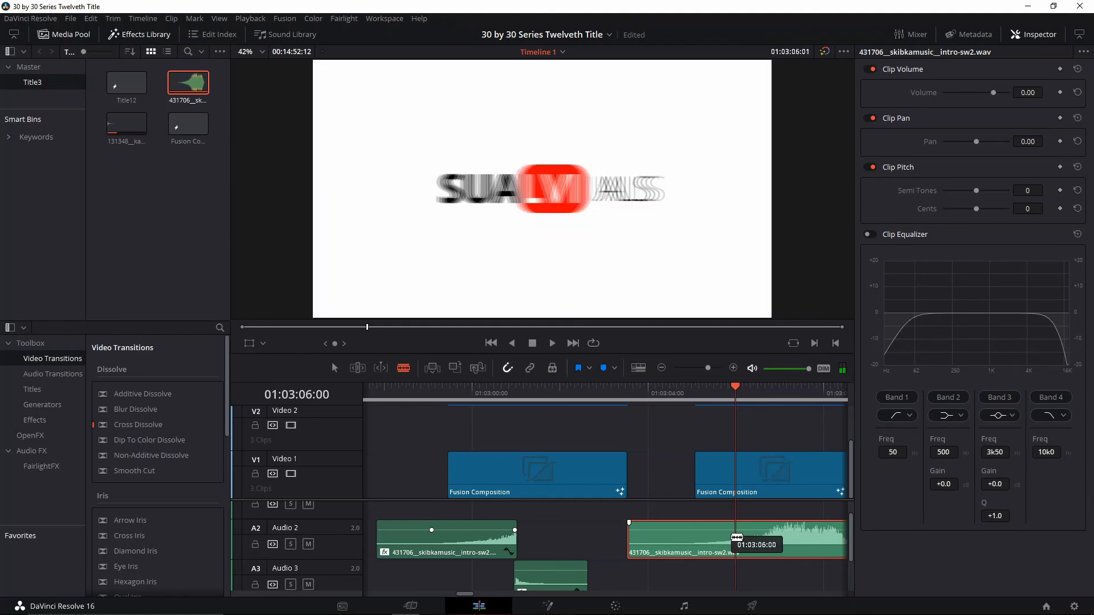
pyautogui.press('a')
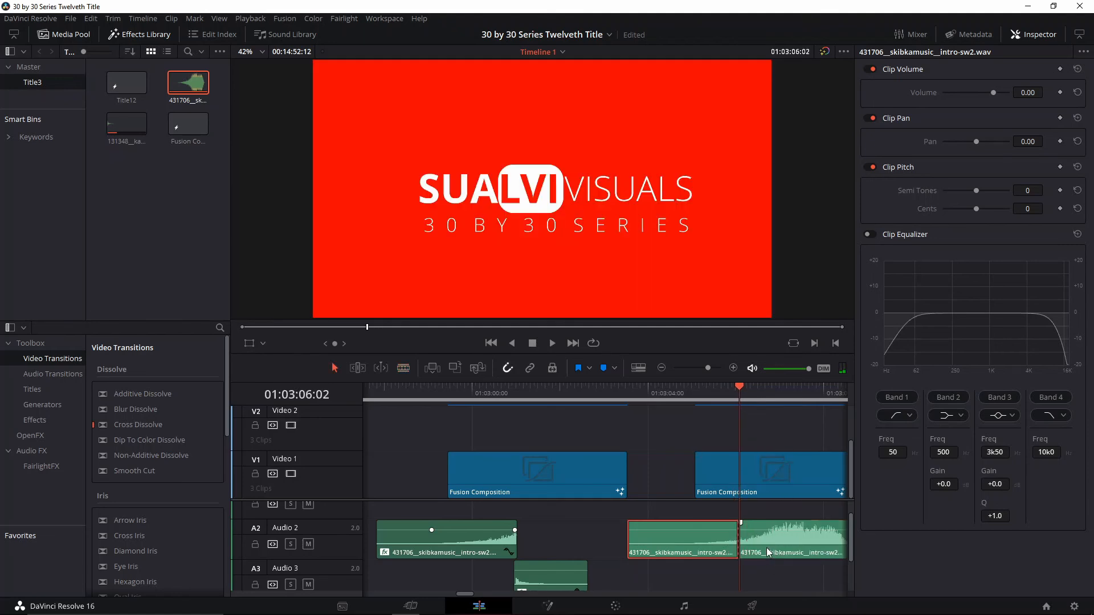
pyautogui.moveTo(766, 549); pyautogui.dragTo(740, 541)
pyautogui.press('b')
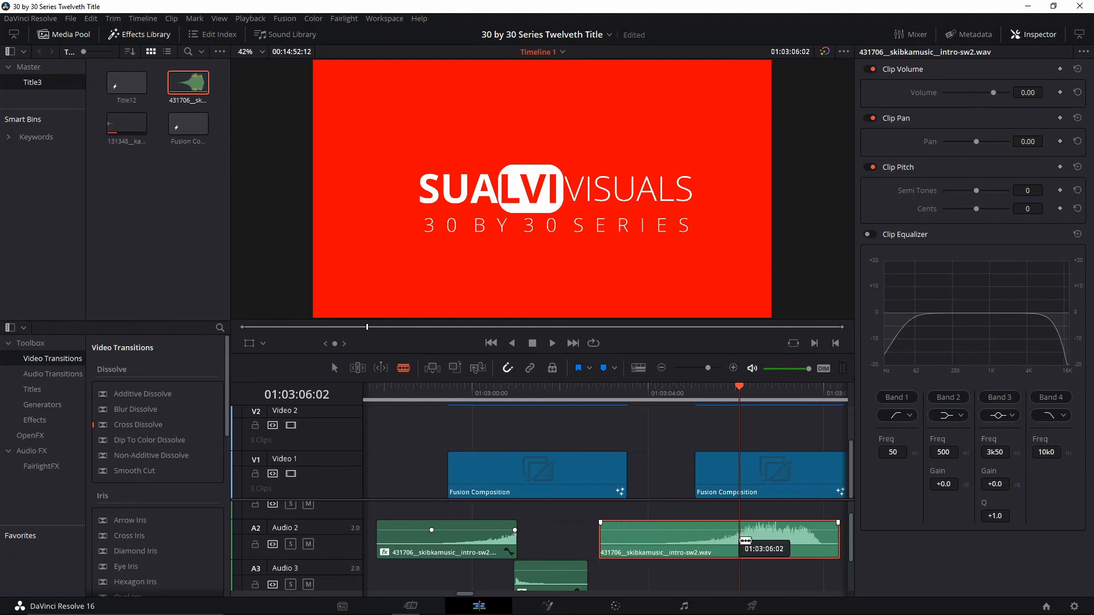
pyautogui.click(741, 541)
pyautogui.press('a')
pyautogui.click(764, 539)
pyautogui.press('Delete')
pyautogui.scroll(-2, 723, 548)
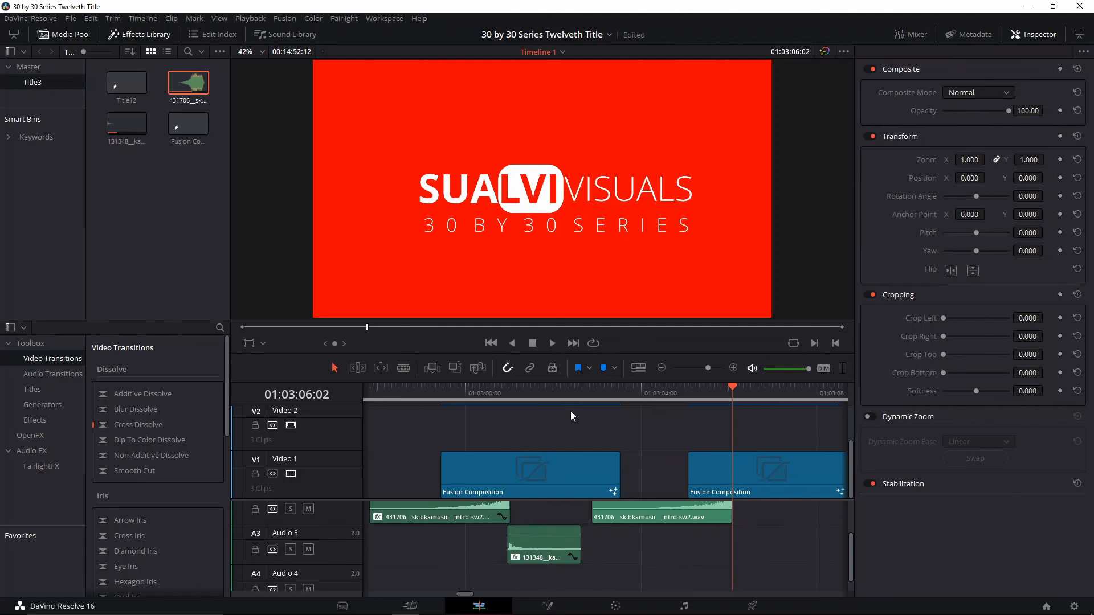
# Place the temple bell sound on Audio 3, trim off its quiet beginning and align it to 01:03:06:02
pyautogui.moveTo(125, 130); pyautogui.dragTo(762, 532)
pyautogui.click(761, 530)
pyautogui.hotkey('ctrl', '=')
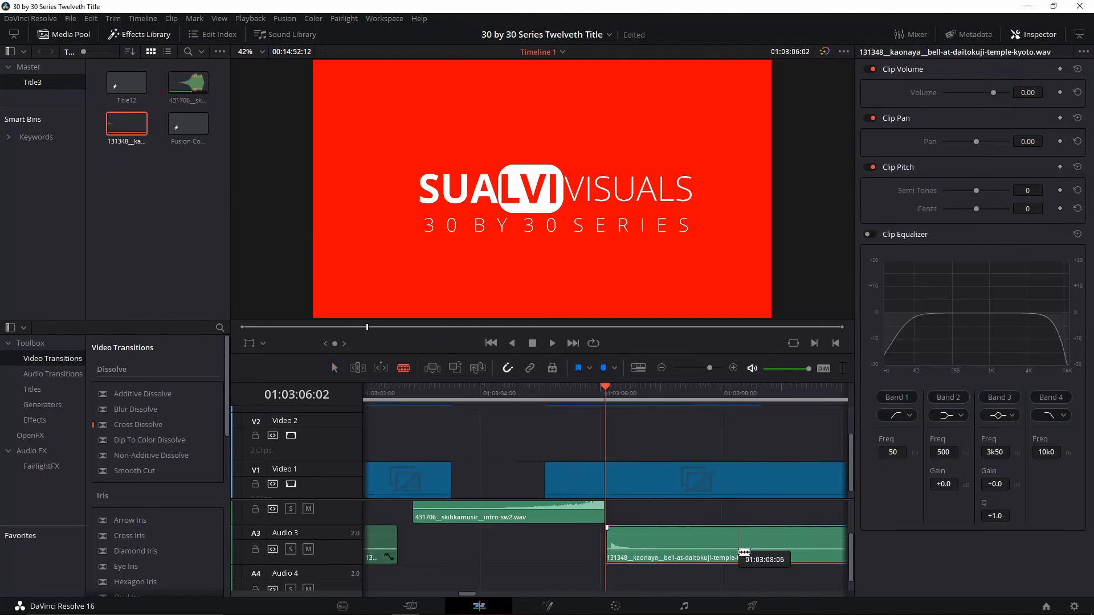
pyautogui.press('b')
pyautogui.click(614, 544)
pyautogui.press('a')
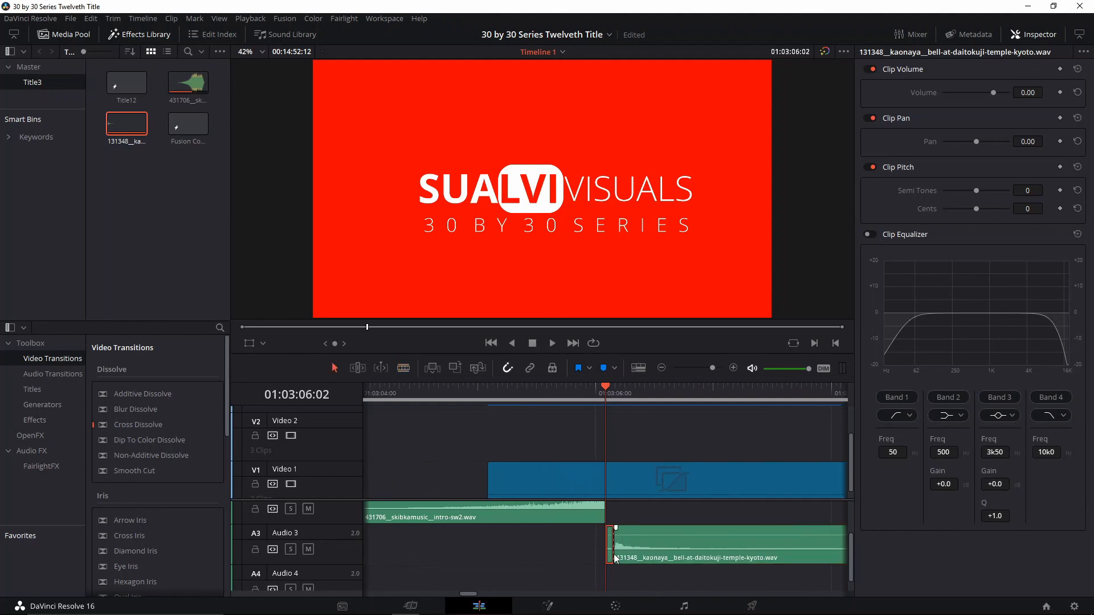
pyautogui.press('Delete')
pyautogui.click(643, 544)
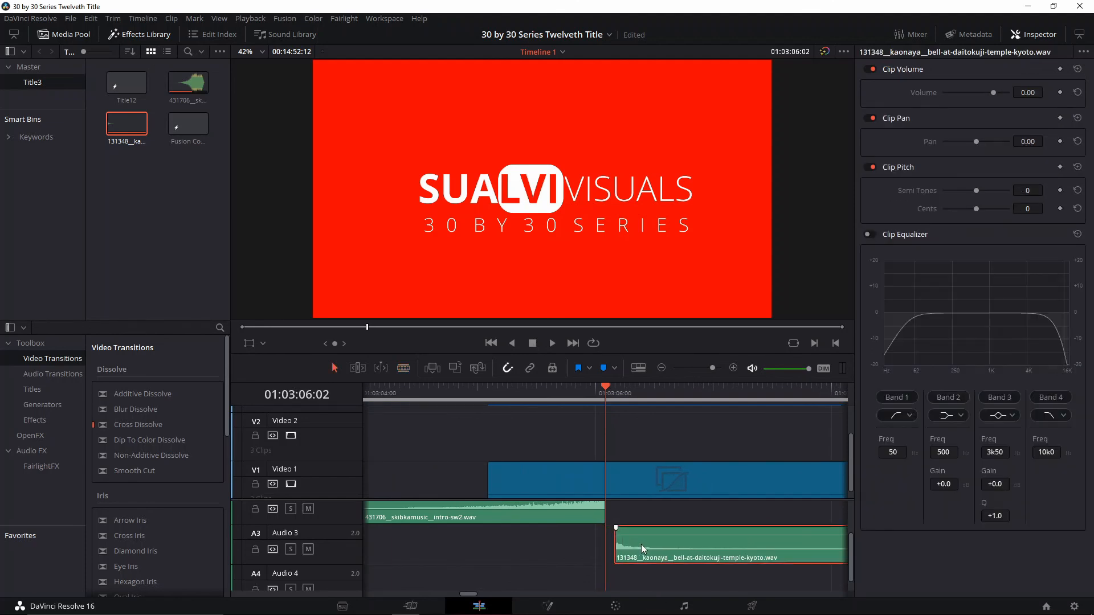
pyautogui.hotkey('ctrl', '-')
pyautogui.scroll(-2, 593, 526)
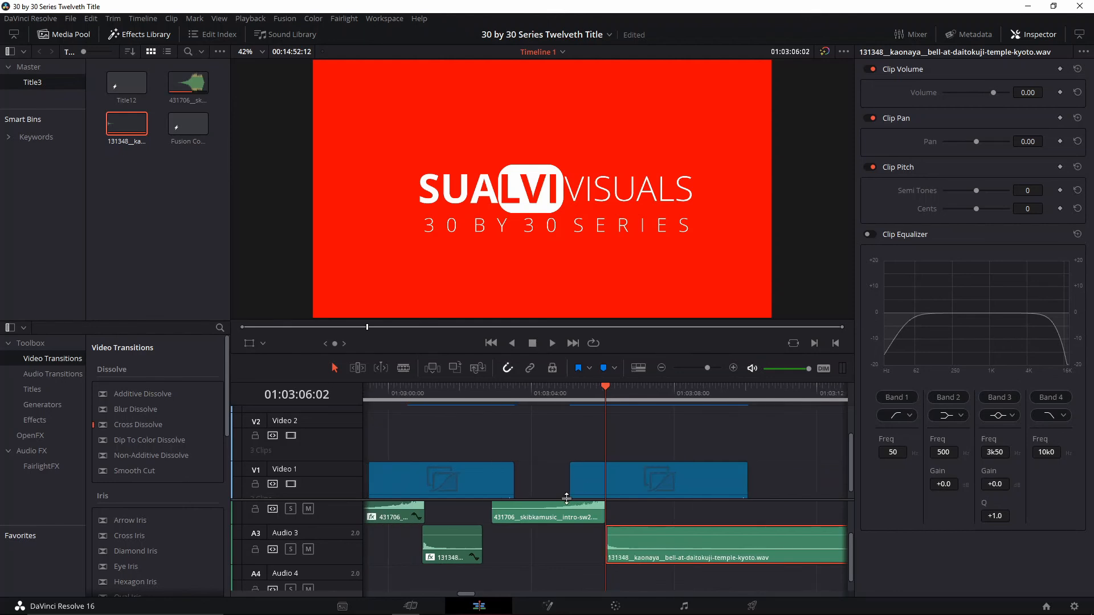
# Play back the second title with its sounds and delete both newly added clips from Audio 2 and Audio 3
pyautogui.click(553, 394)
pyautogui.press('space')
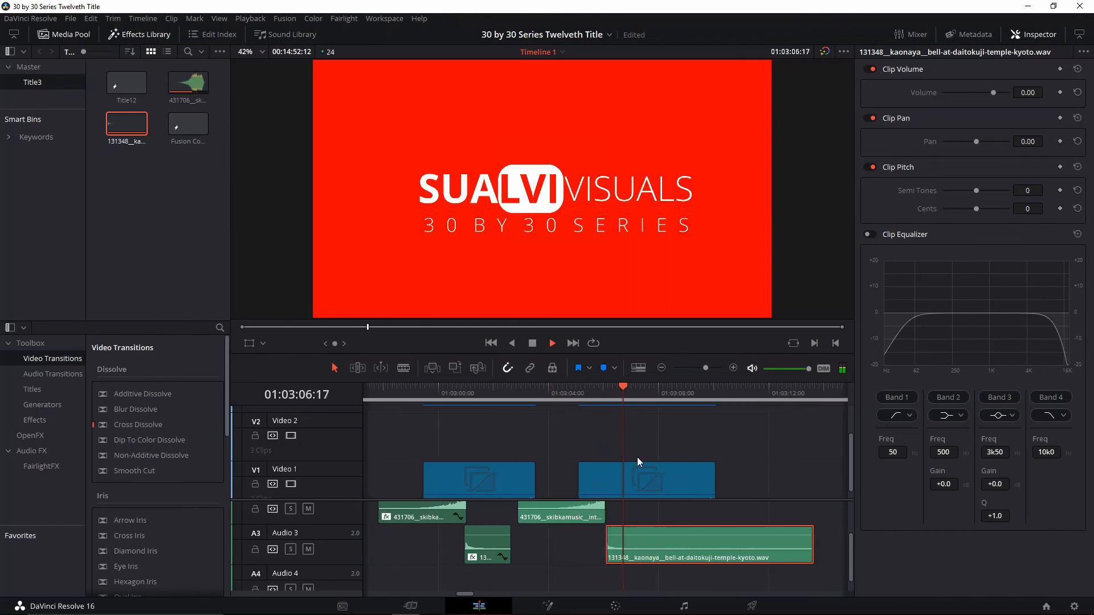
pyautogui.press('space')
pyautogui.scroll(2, 625, 532)
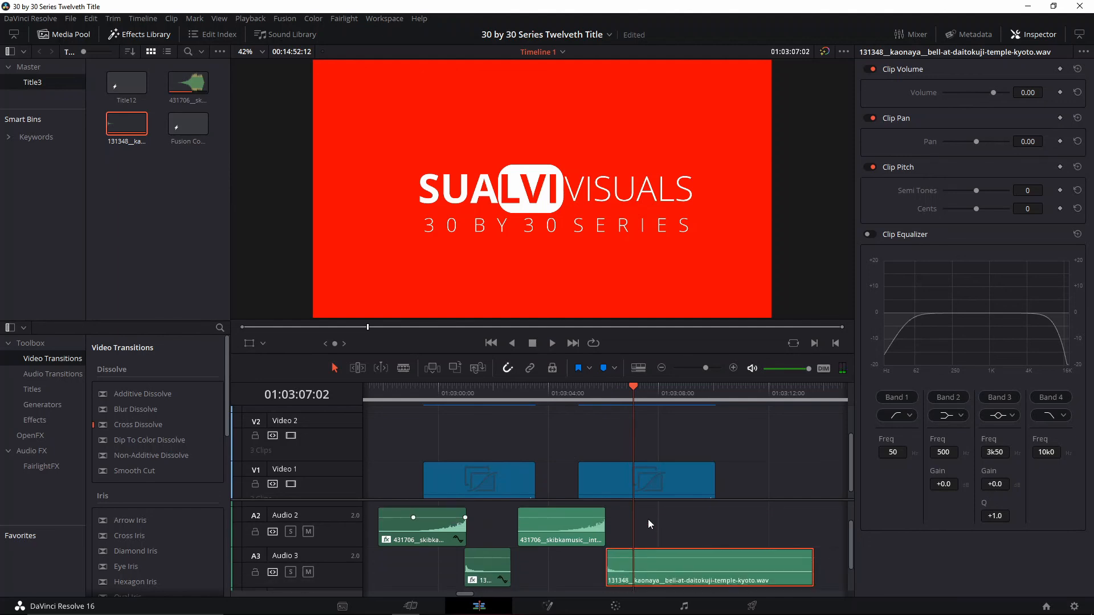
pyautogui.moveTo(654, 526); pyautogui.dragTo(595, 569)
pyautogui.press('Delete')
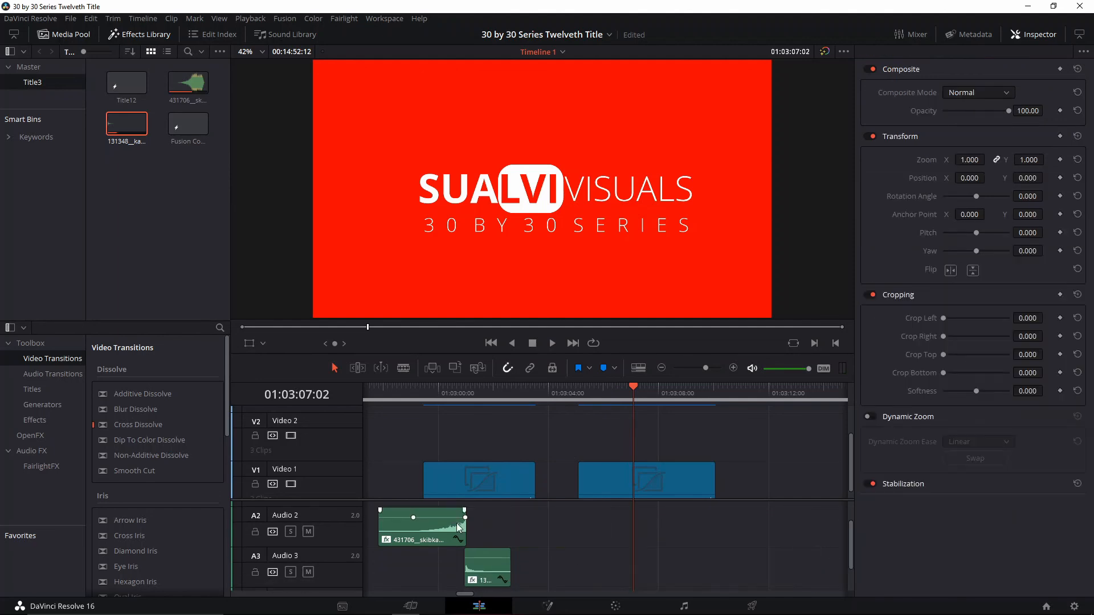
# Duplicate the first title's two edited sounds on Audio 2 and Audio 3 under the second Fusion Composition
pyautogui.click(478, 566)
pyautogui.keyDown('ctrl'); pyautogui.click(458, 544); pyautogui.keyUp('ctrl')
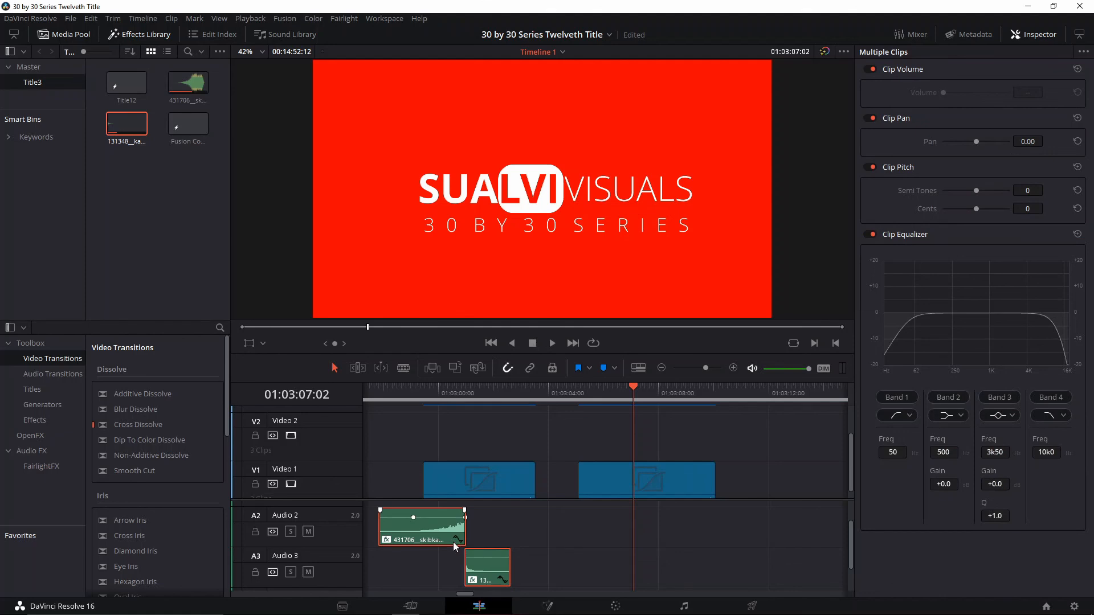
pyautogui.moveTo(435, 531); pyautogui.dragTo(589, 532)
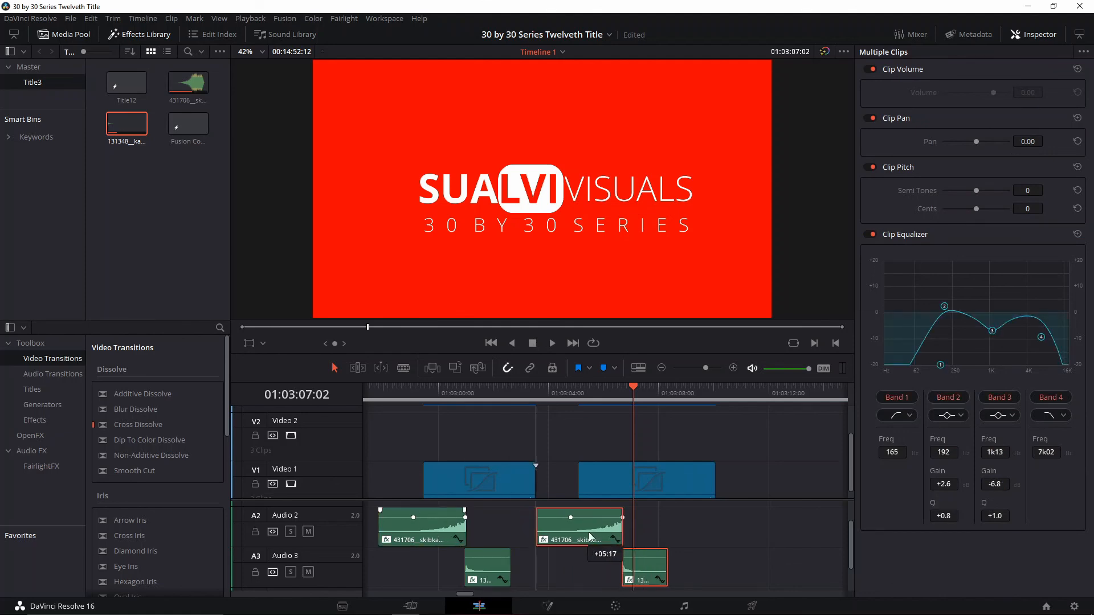
# Play back the second title from 01:03:05:02 and shift both copied sounds slightly earlier, closer to the color inversion
pyautogui.click(579, 397)
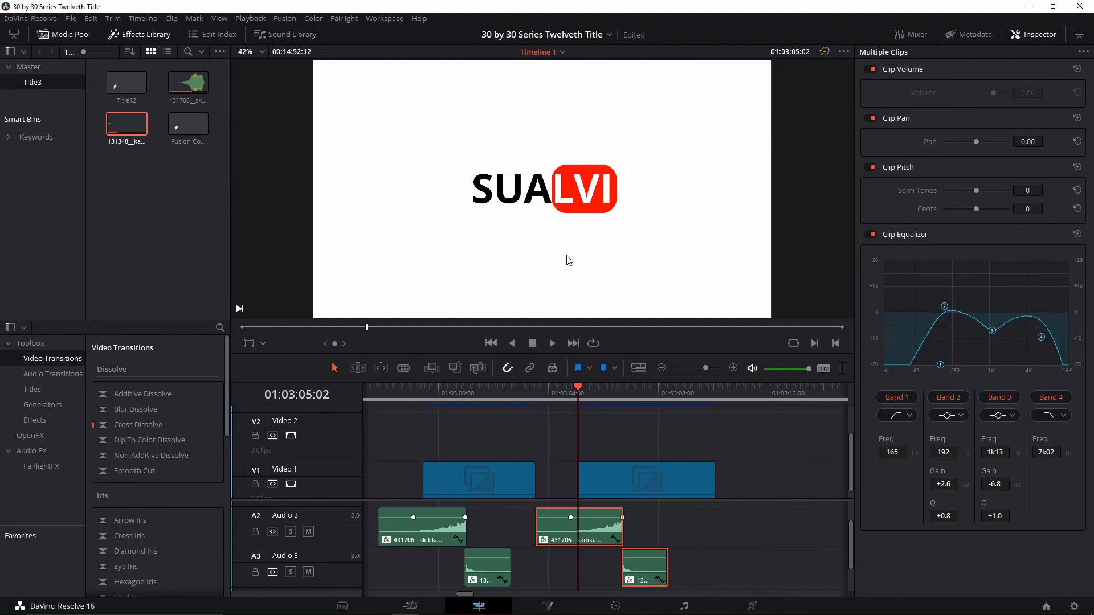
pyautogui.press('space')
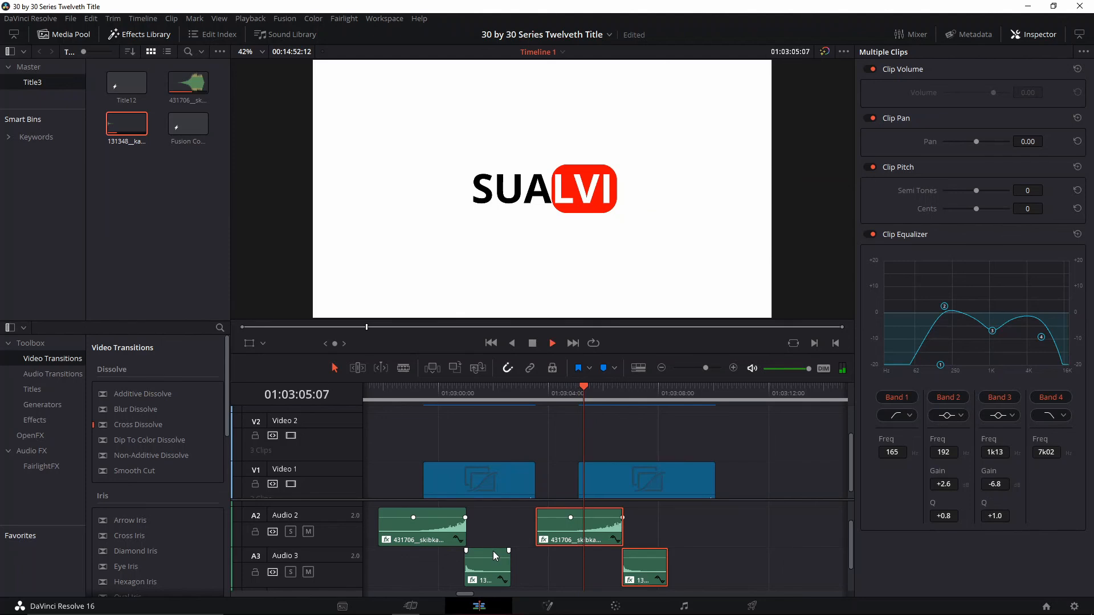
pyautogui.press('space')
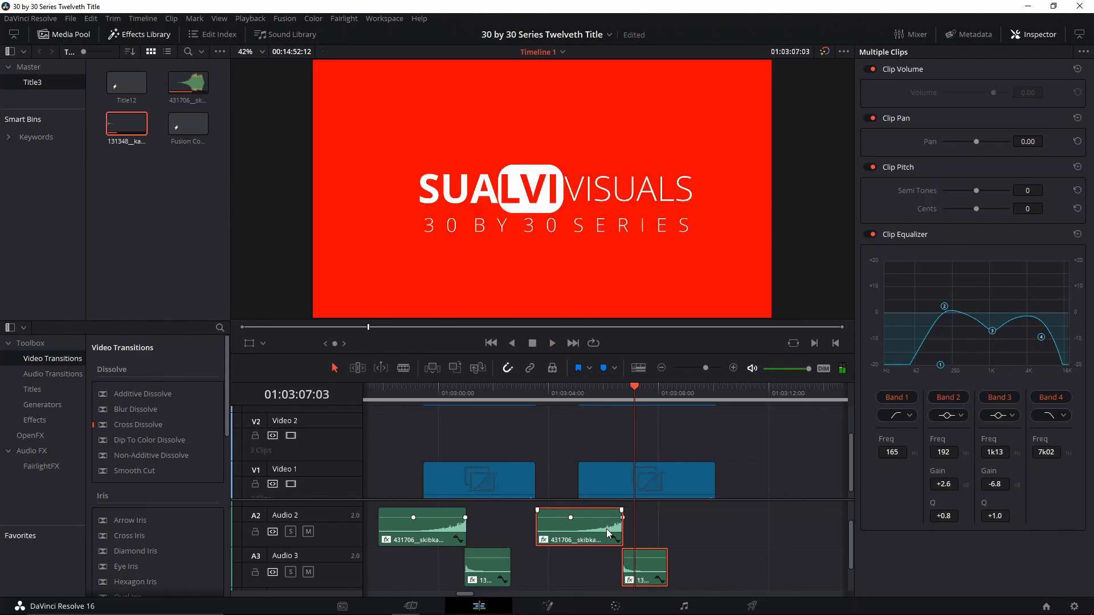
pyautogui.moveTo(606, 532); pyautogui.dragTo(594, 535)
pyautogui.click(572, 410)
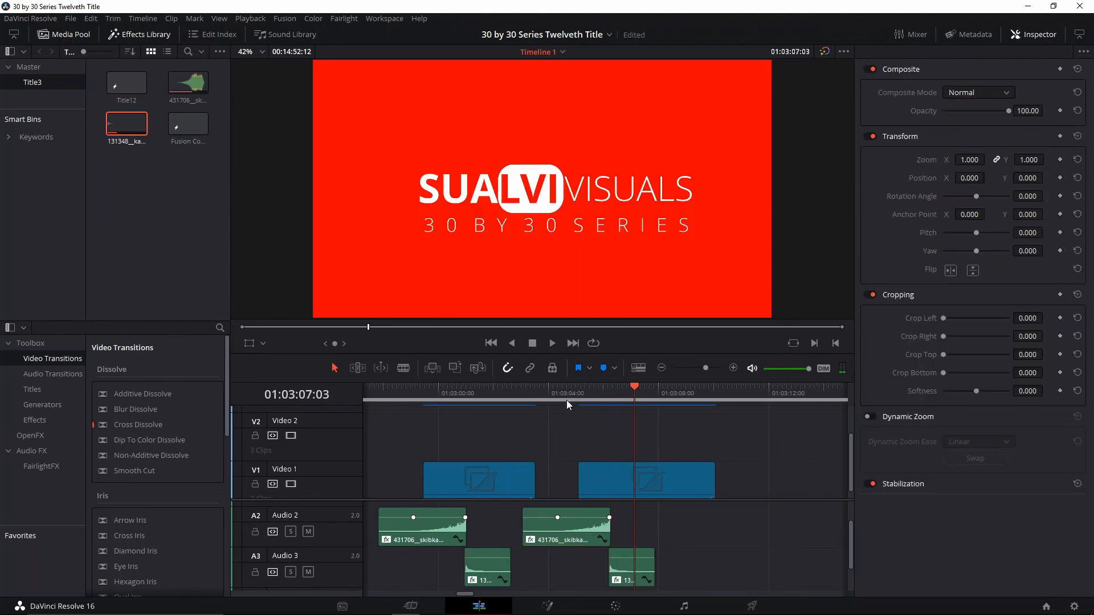
# Play back the second title with its repositioned sounds from just before the second Fusion Composition to check the sync
pyautogui.click(566, 400)
pyautogui.press('space')
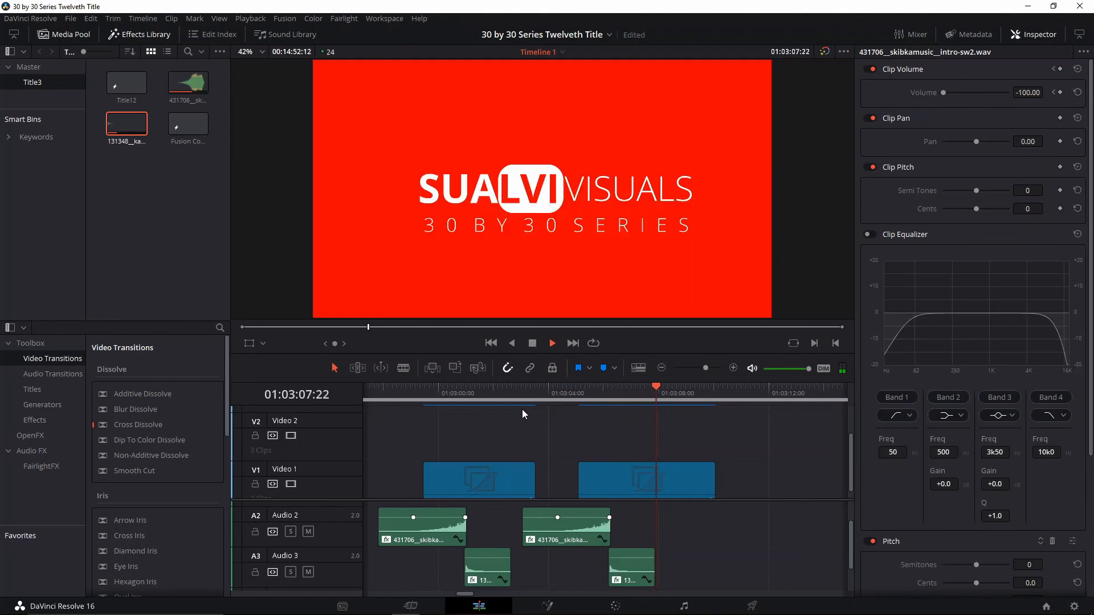
pyautogui.press('space')
pyautogui.scroll(-2, 586, 237)
pyautogui.scroll(-1, 557, 285)
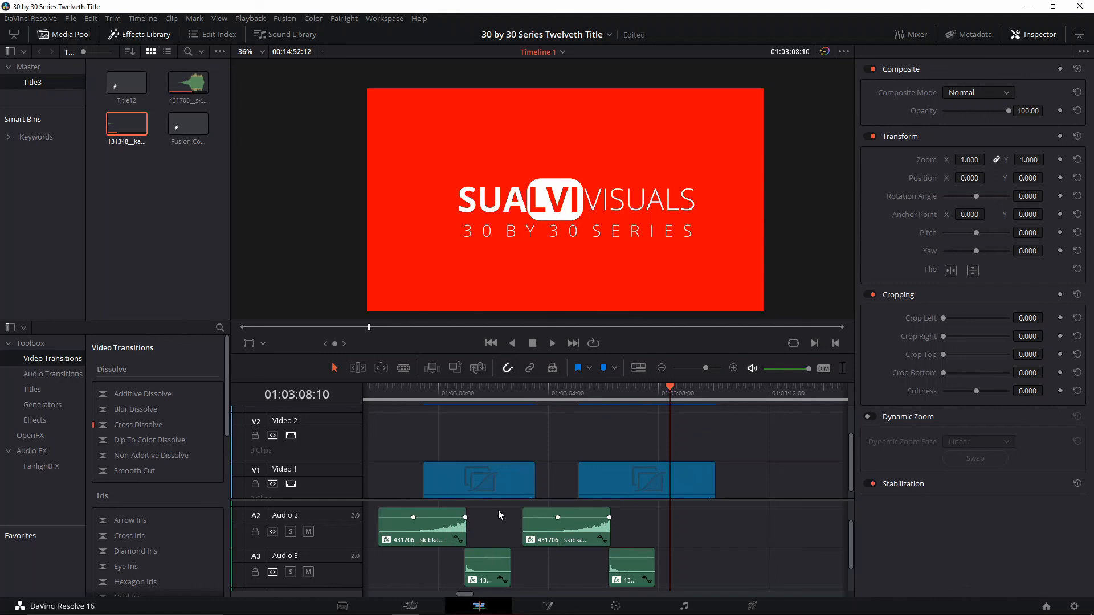
pyautogui.scroll(2, 504, 525)
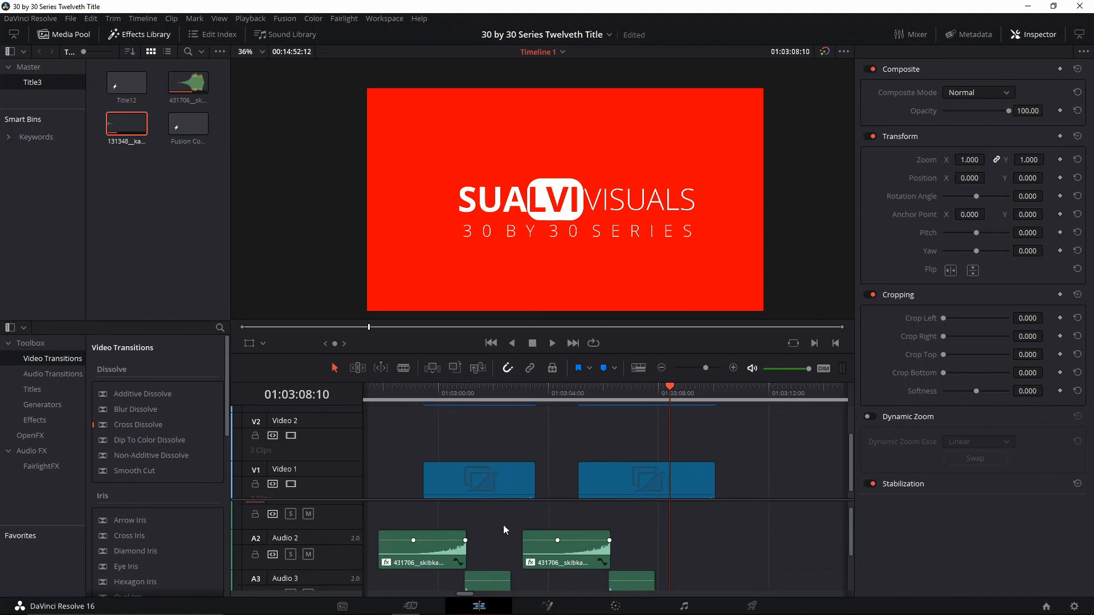
pyautogui.scroll(-2, 504, 525)
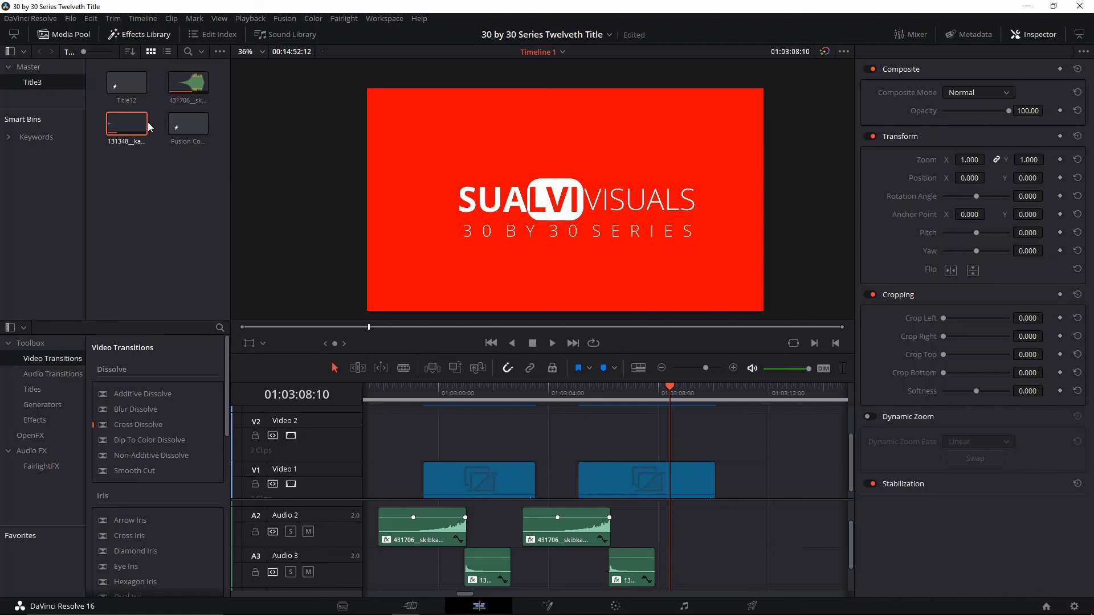
pyautogui.rightClick(121, 131)
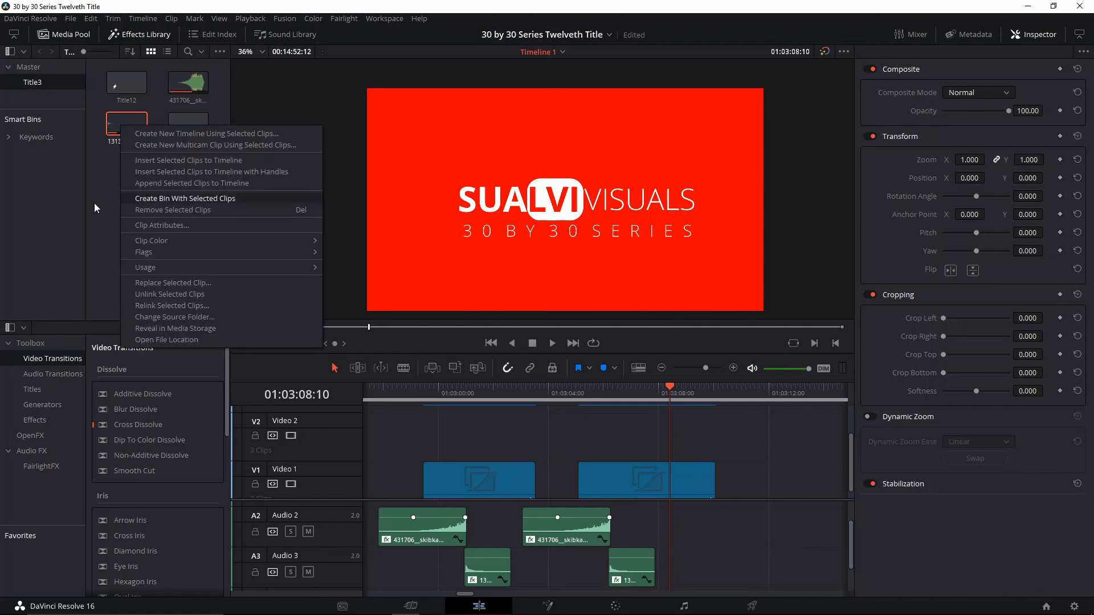
pyautogui.click(102, 226)
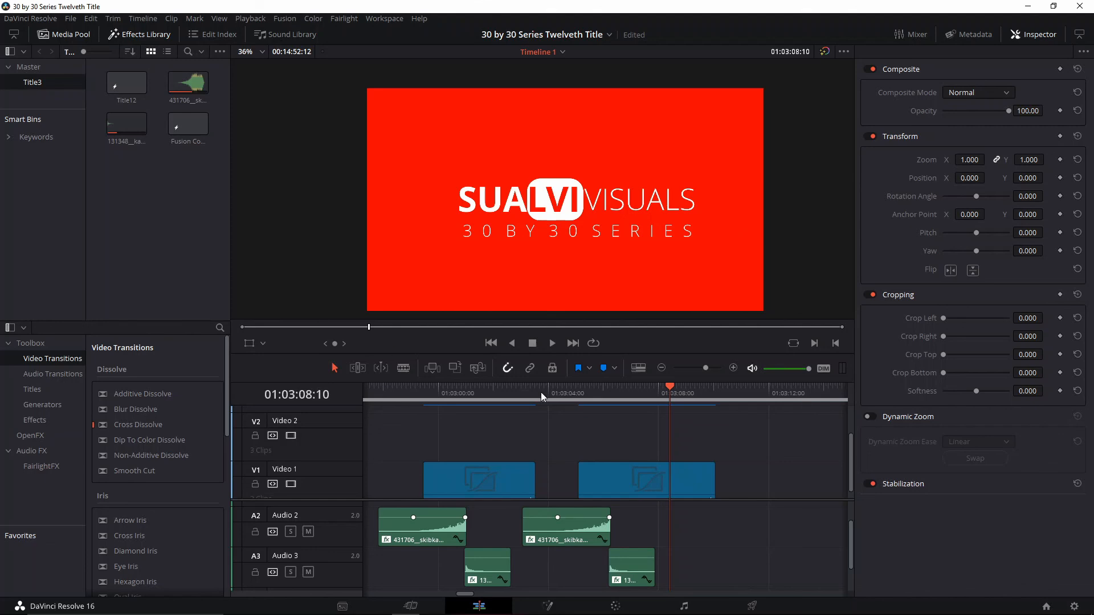
pyautogui.moveTo(560, 399); pyautogui.dragTo(582, 399)
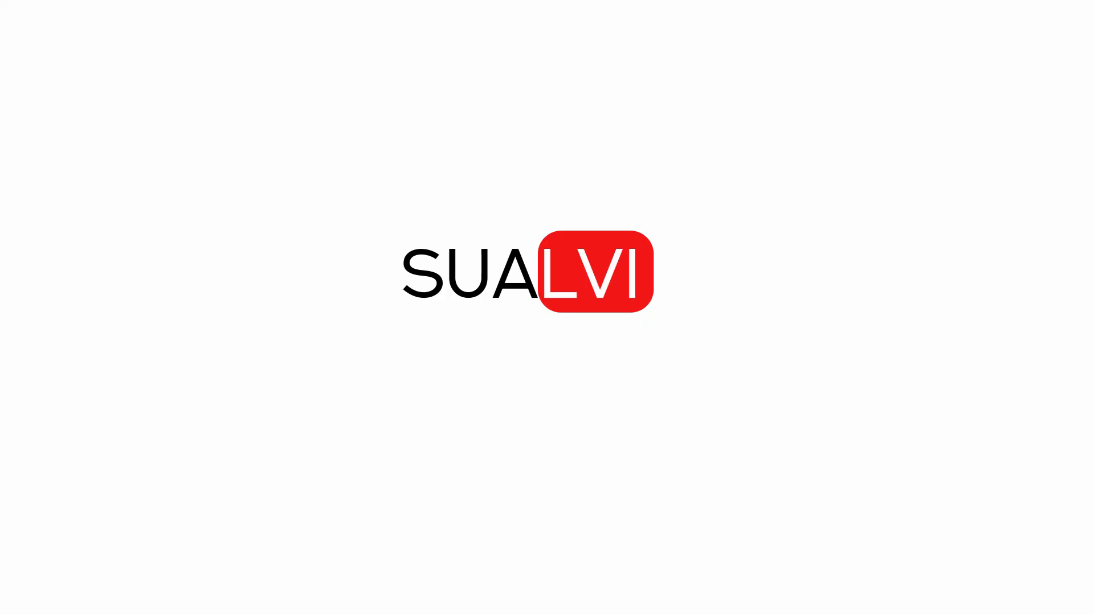